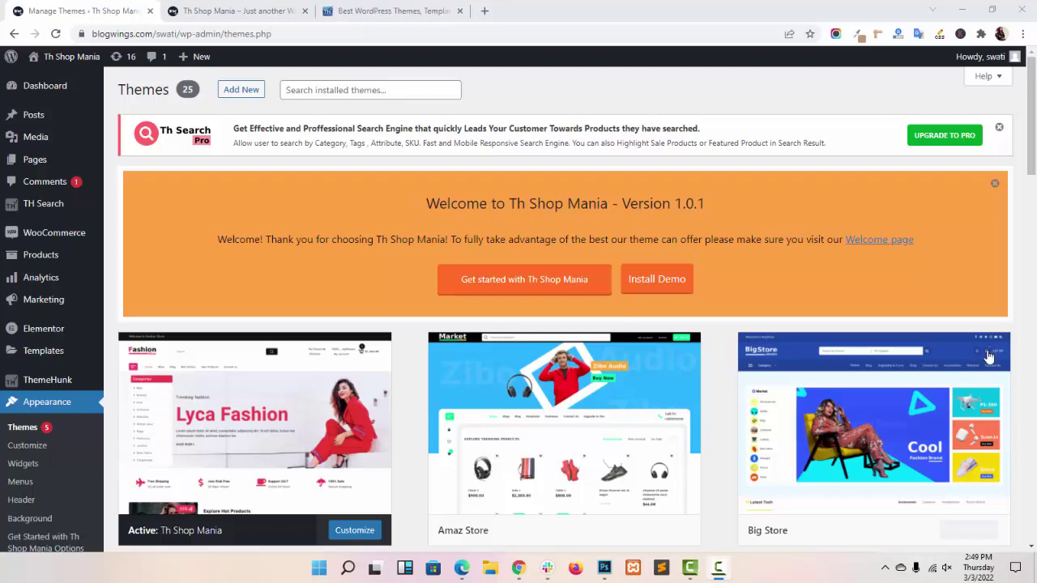
- View the details of the active Th Shop Mania theme and return to the themes list
scroll(400, 232, "down", 2)
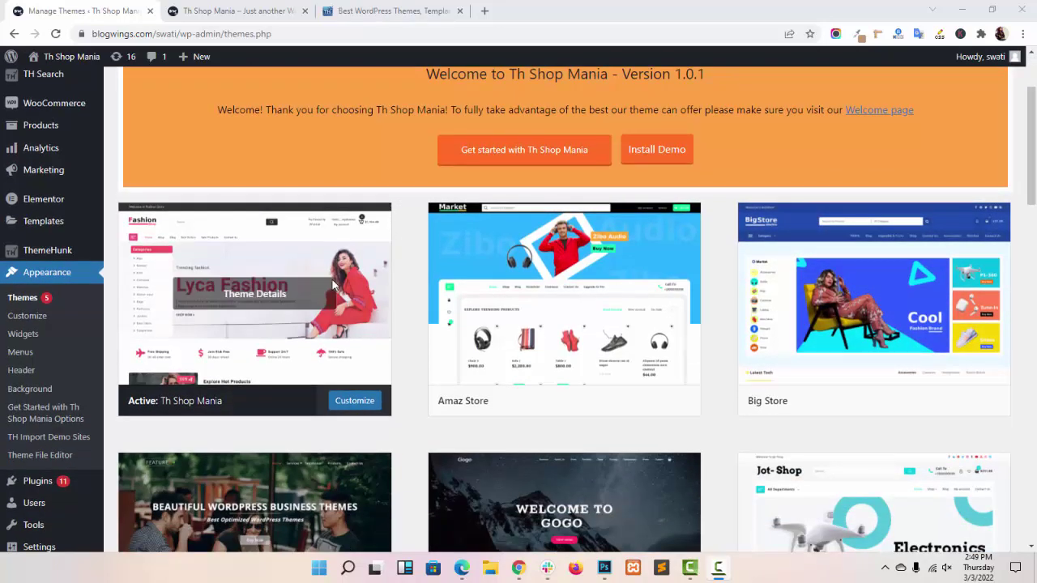
left_click(292, 296)
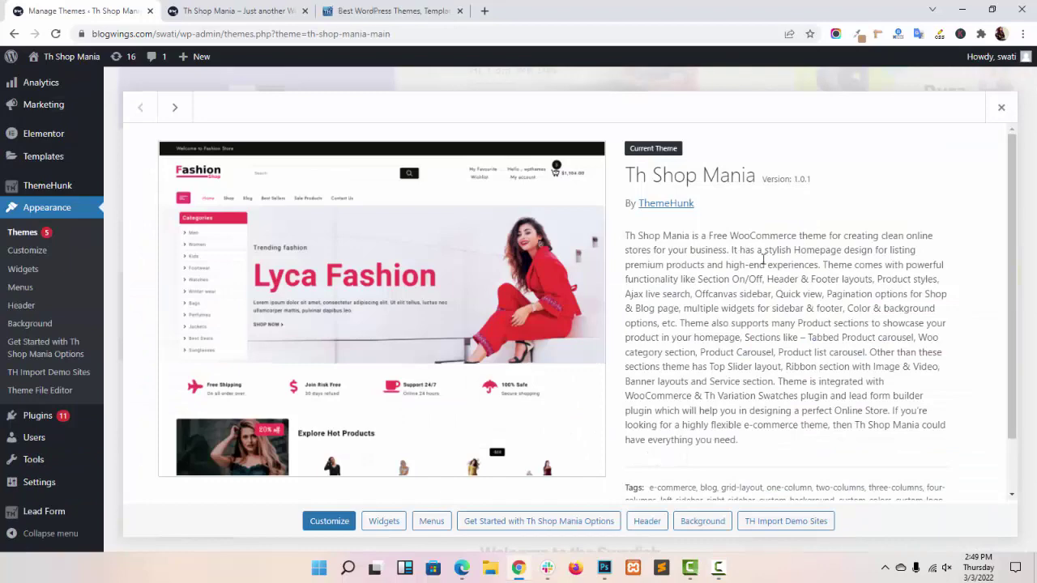
left_click(1002, 107)
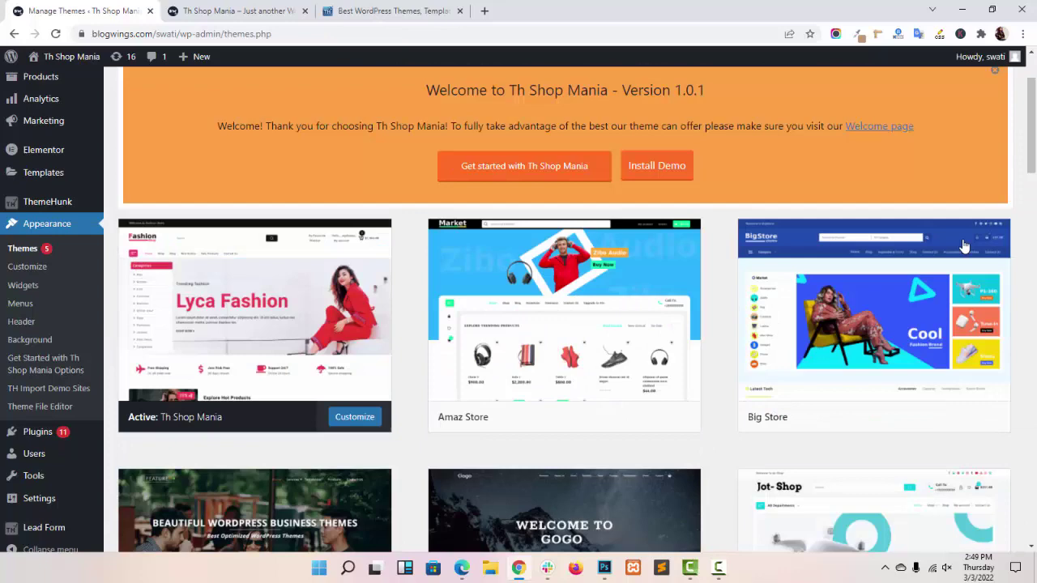
- Open the Th Shop Mania getting-started page and review its welcome information and recommended plugins
scroll(148, 280, "down", 1)
scroll(28, 327, "down", 1)
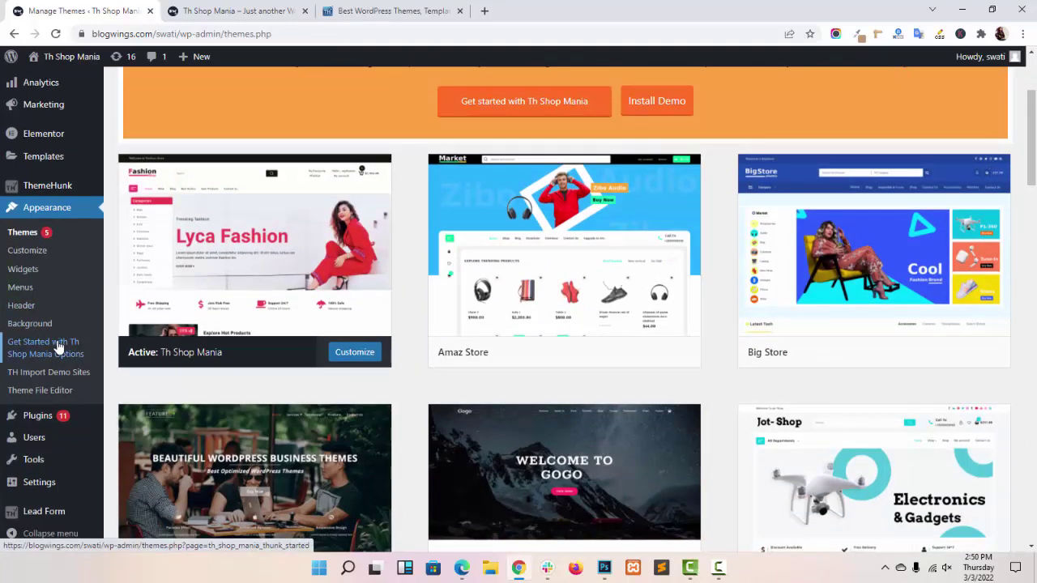
left_click(58, 347)
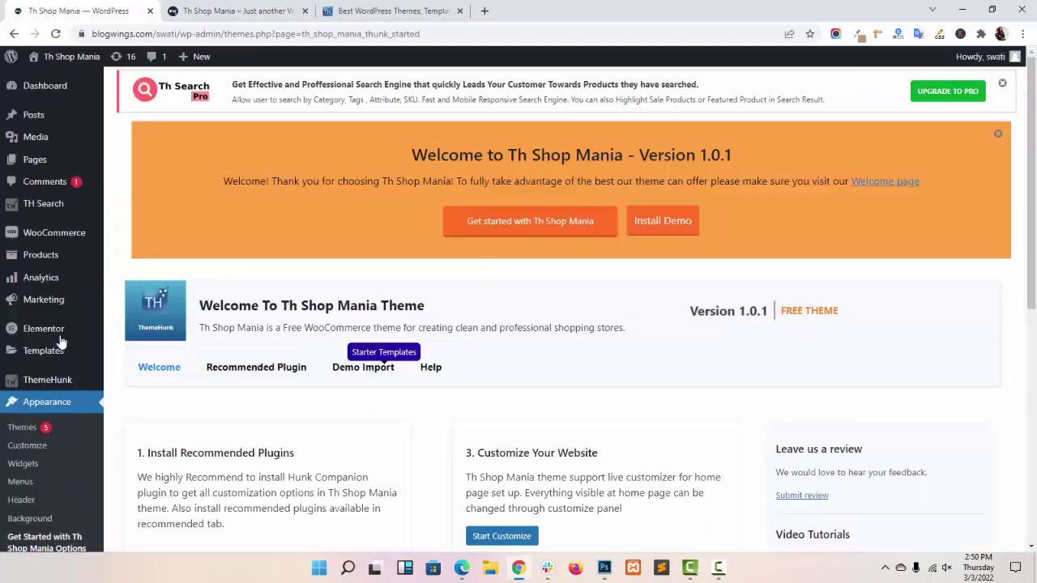
scroll(370, 291, "down", 2)
scroll(372, 290, "down", 2)
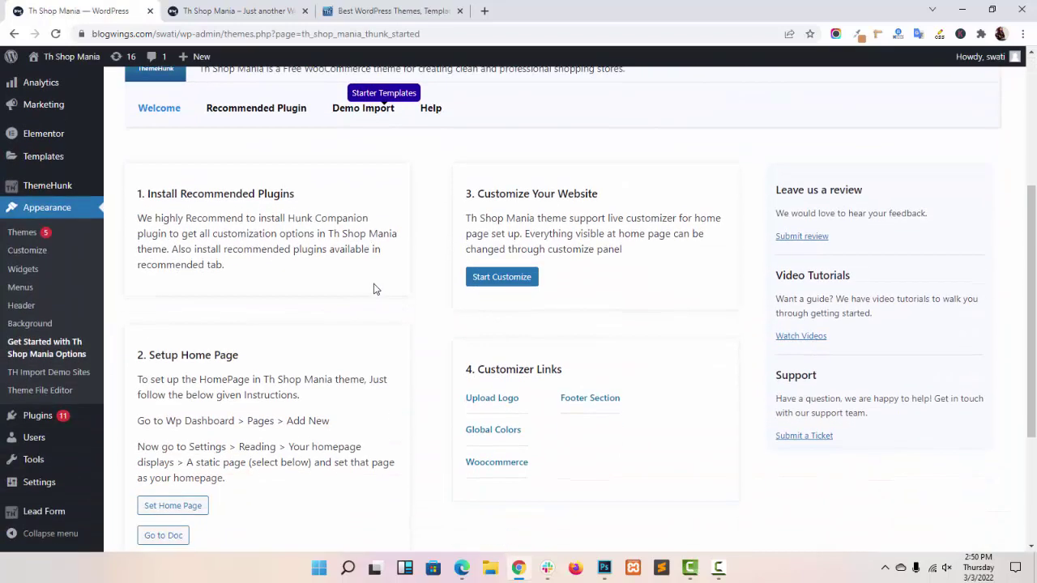
left_click(289, 113)
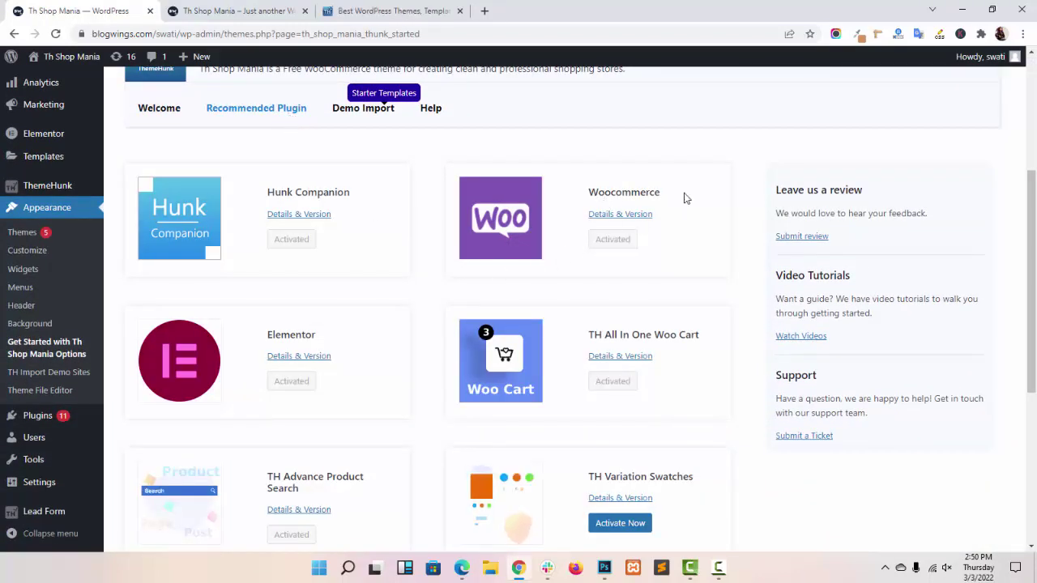
scroll(688, 267, "up", 2)
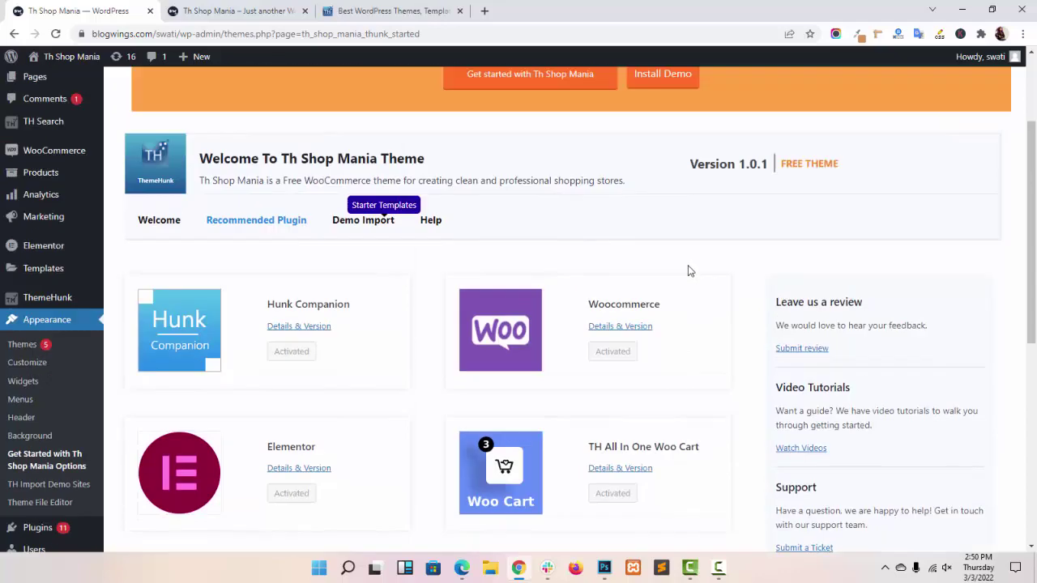
scroll(688, 270, "up", 1)
scroll(123, 301, "up", 1)
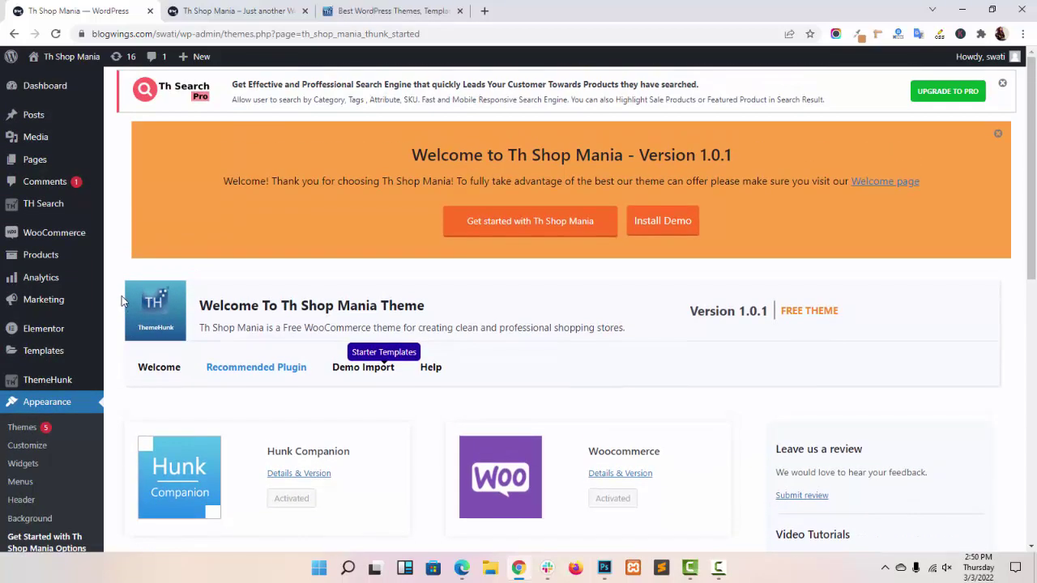
- Create a blank page titled "Shop" and publish it
left_click(82, 159)
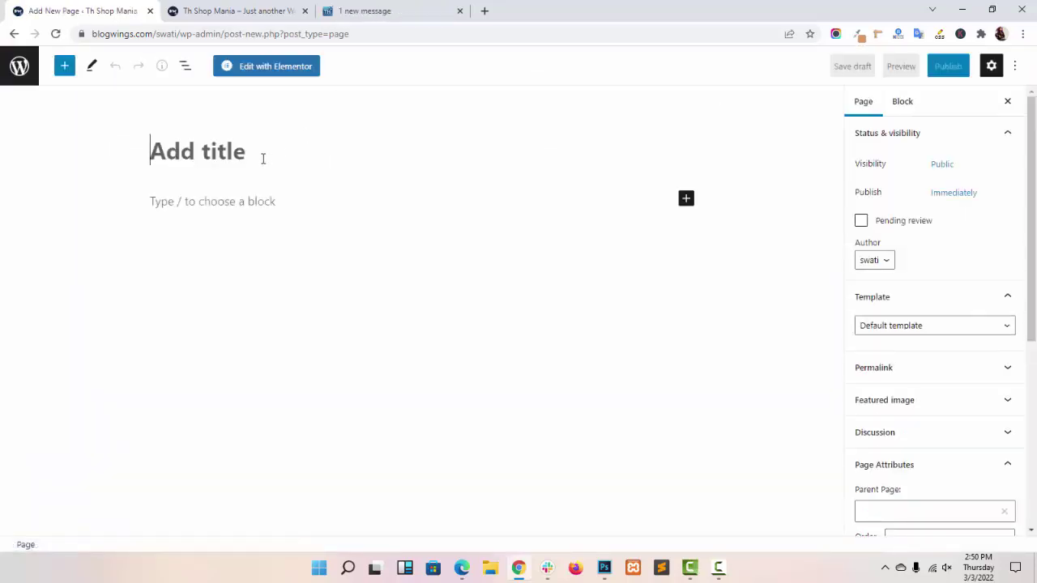
type("Shop")
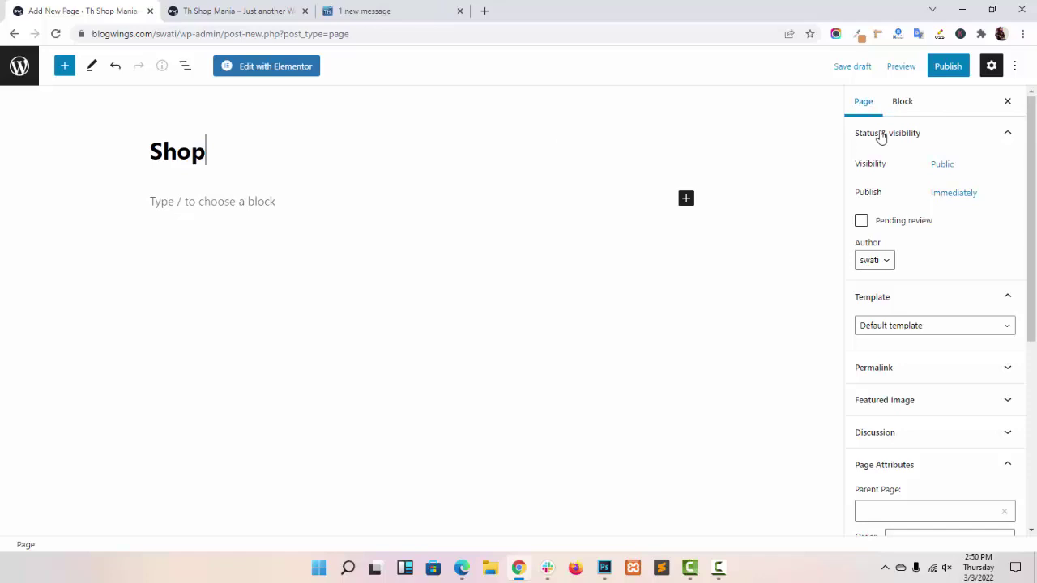
left_click(952, 69)
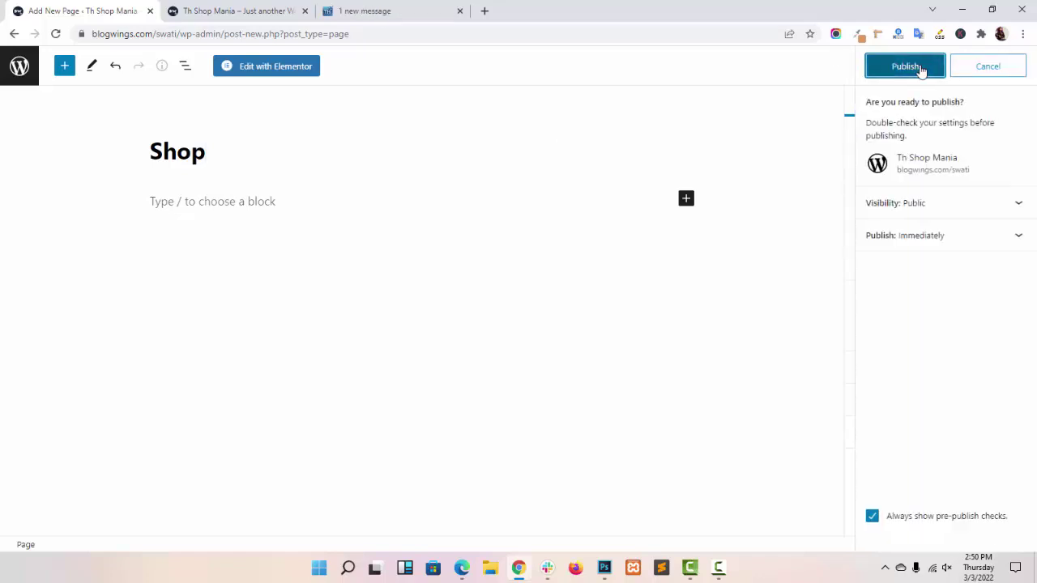
left_click(920, 68)
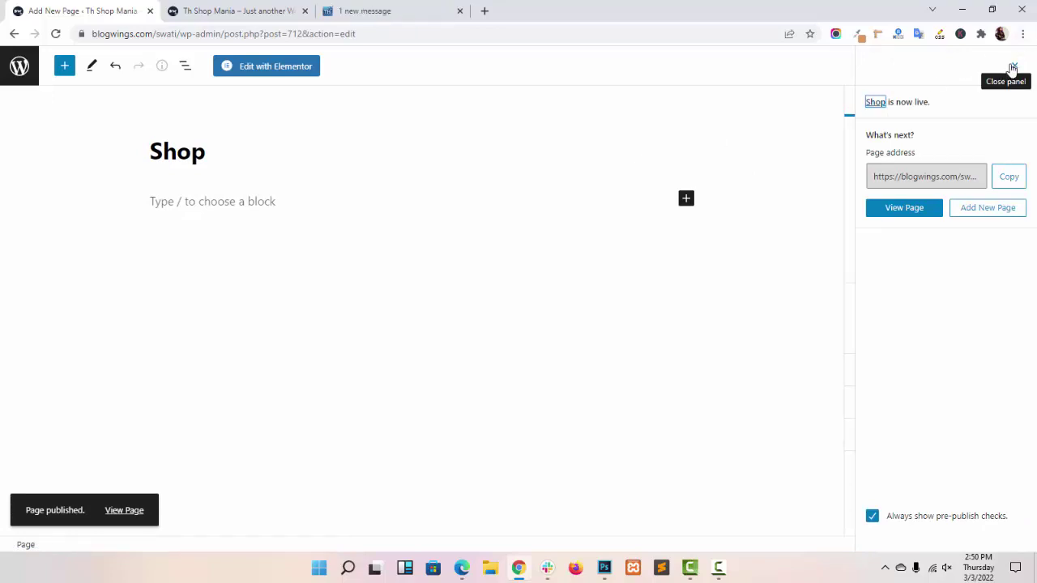
- Start another new page from the pages list, title it "Cart Page" and enter its empty content block
left_click(17, 34)
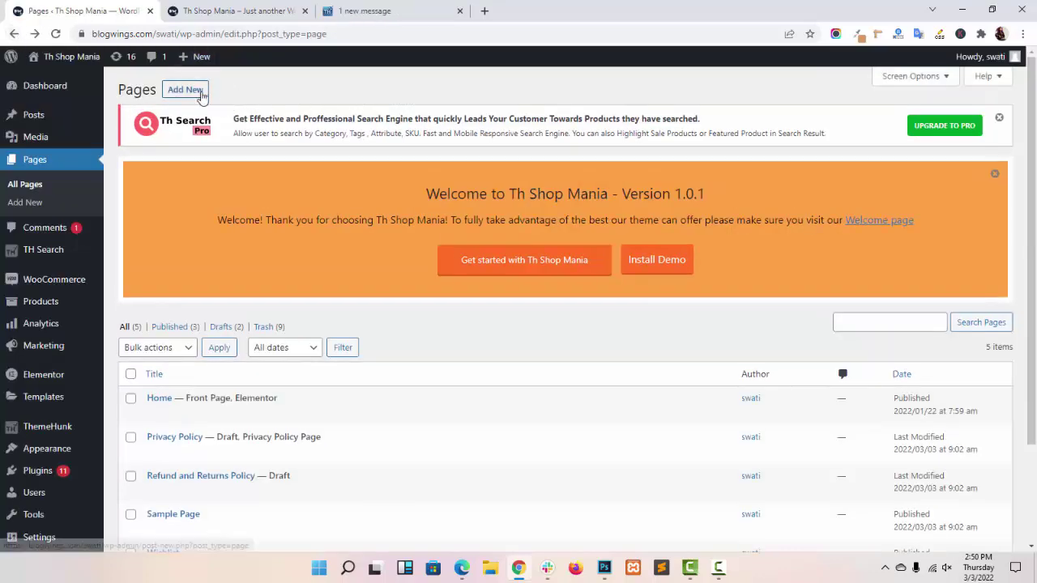
left_click(198, 94)
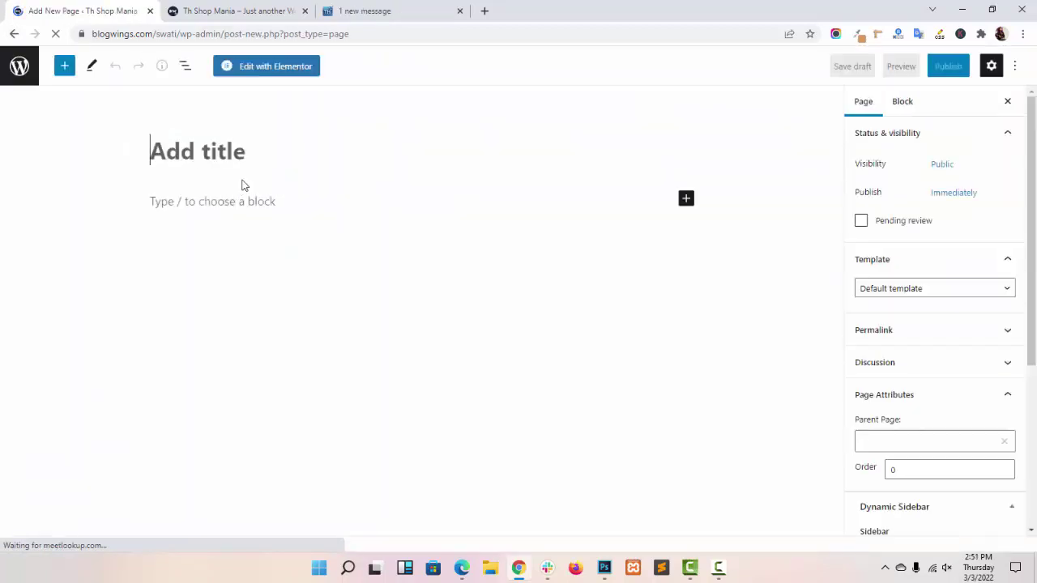
type("Ca")
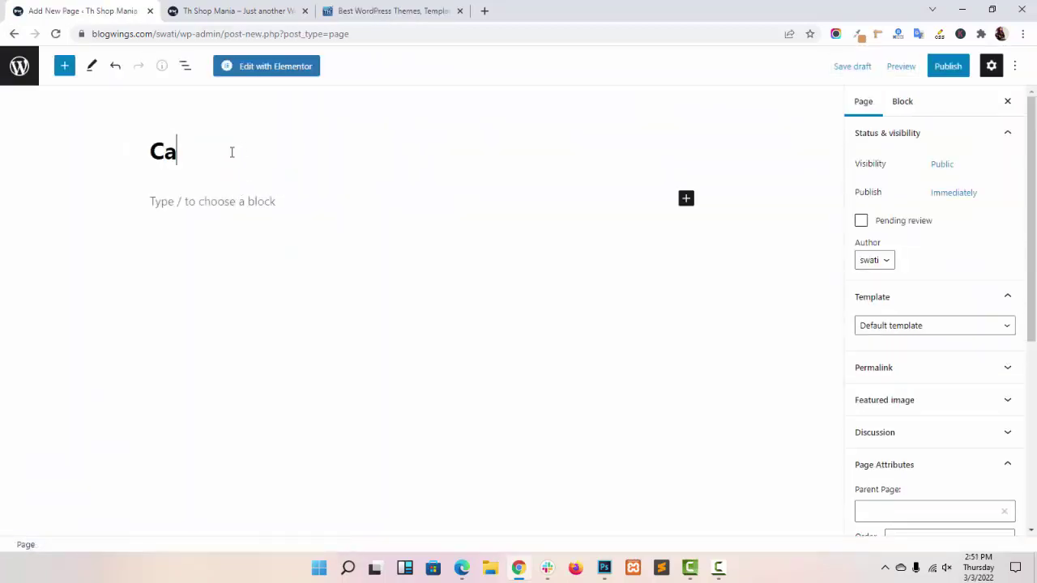
type("rt Page")
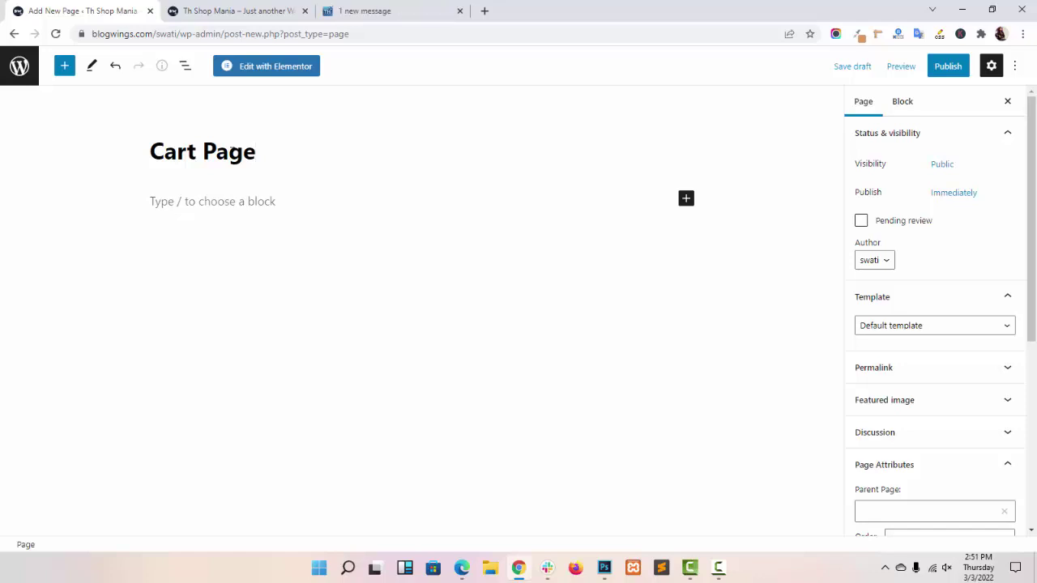
left_click(278, 208)
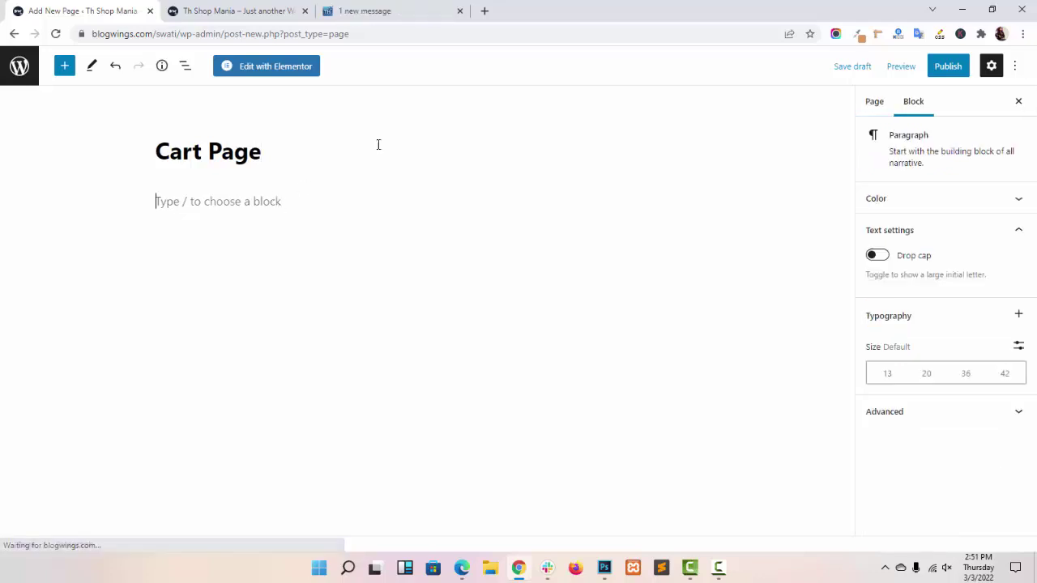
- Open the "How to Create WooCommerce Pages" article in the documentation on the ThemeHunk site
left_click(385, 8)
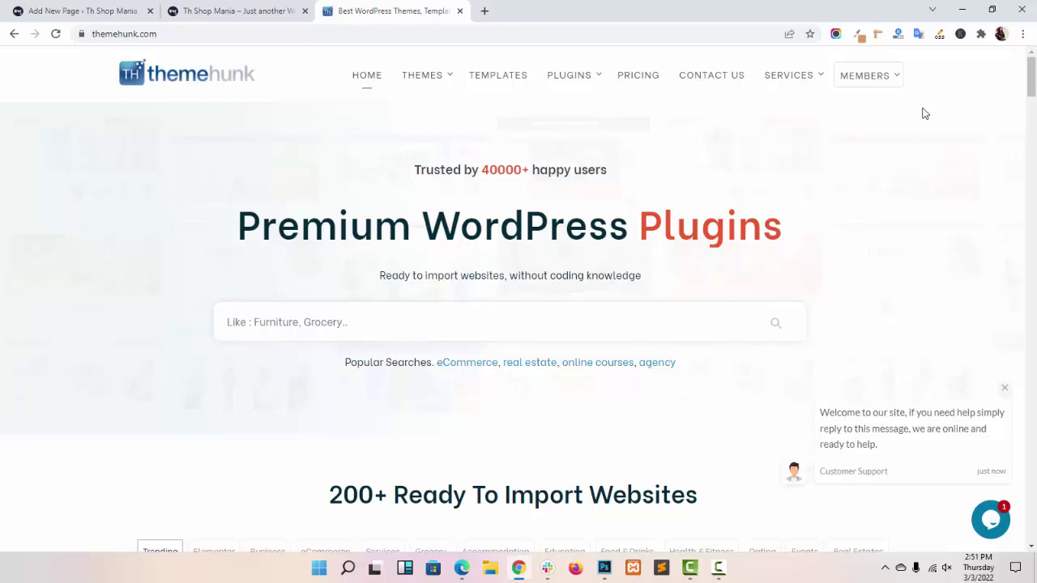
mouse_move(886, 108)
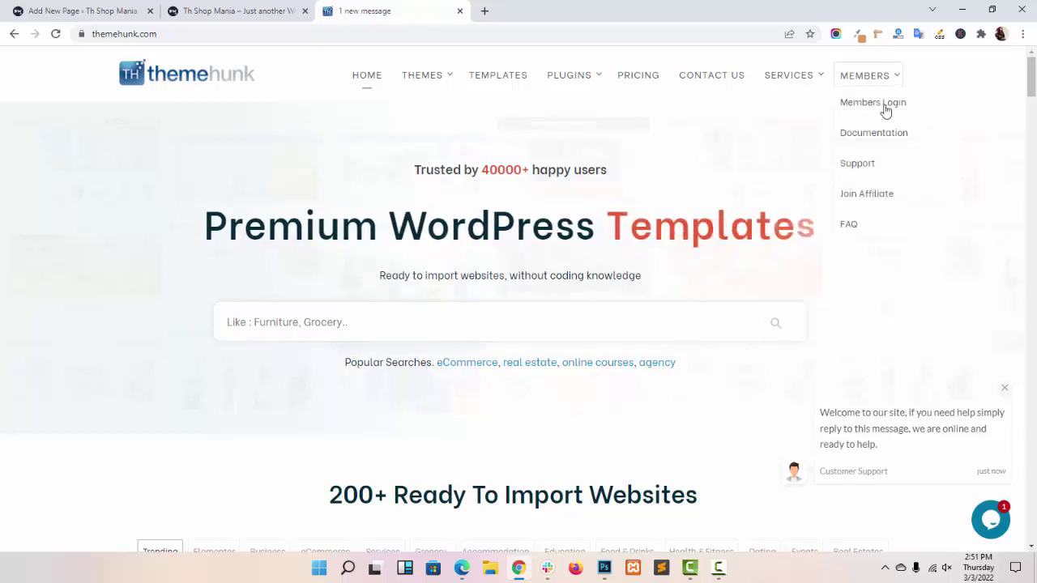
left_click(888, 168)
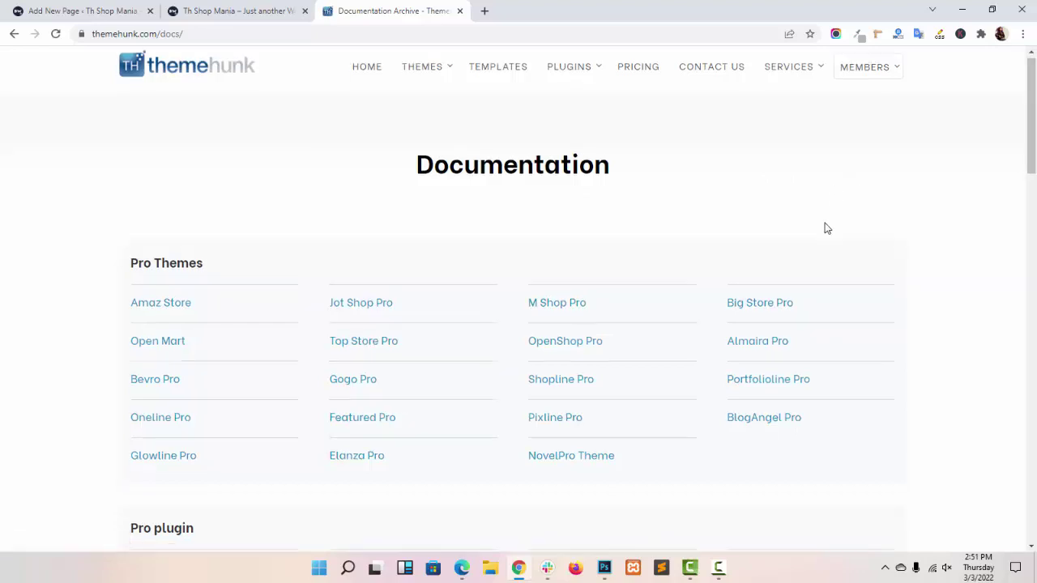
scroll(951, 232, "down", 5)
scroll(951, 229, "down", 6)
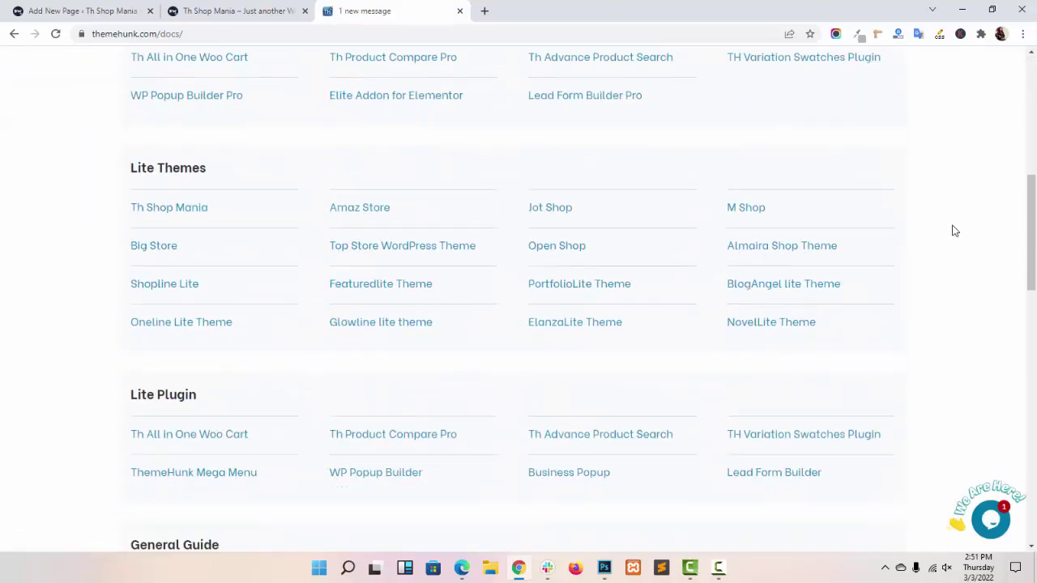
left_click(208, 256)
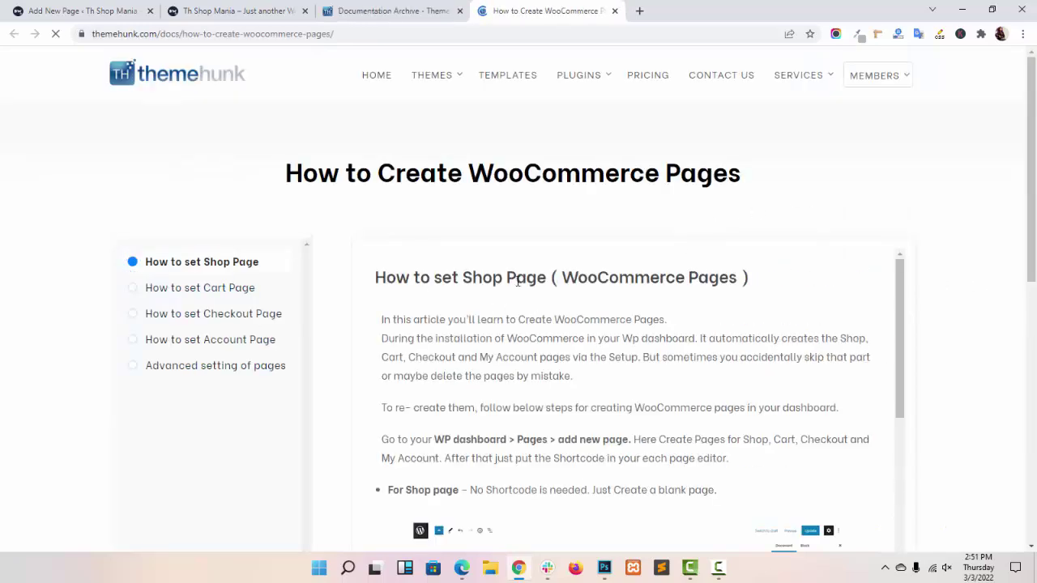
- Look through the article's sections on the cart, checkout and account pages and the advanced setting of pages
left_click(243, 290)
left_click(257, 321)
left_click(254, 341)
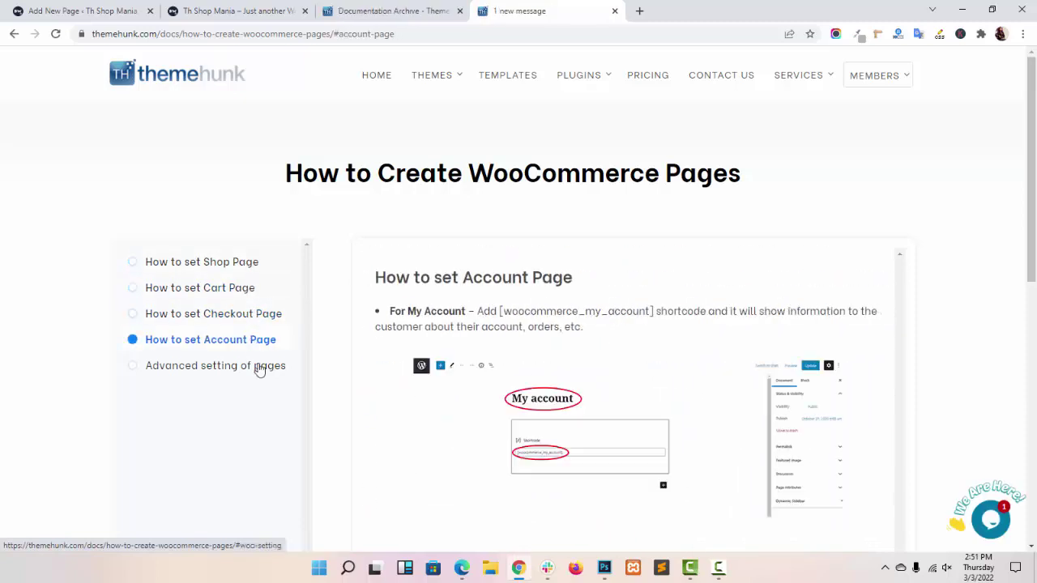
left_click(253, 369)
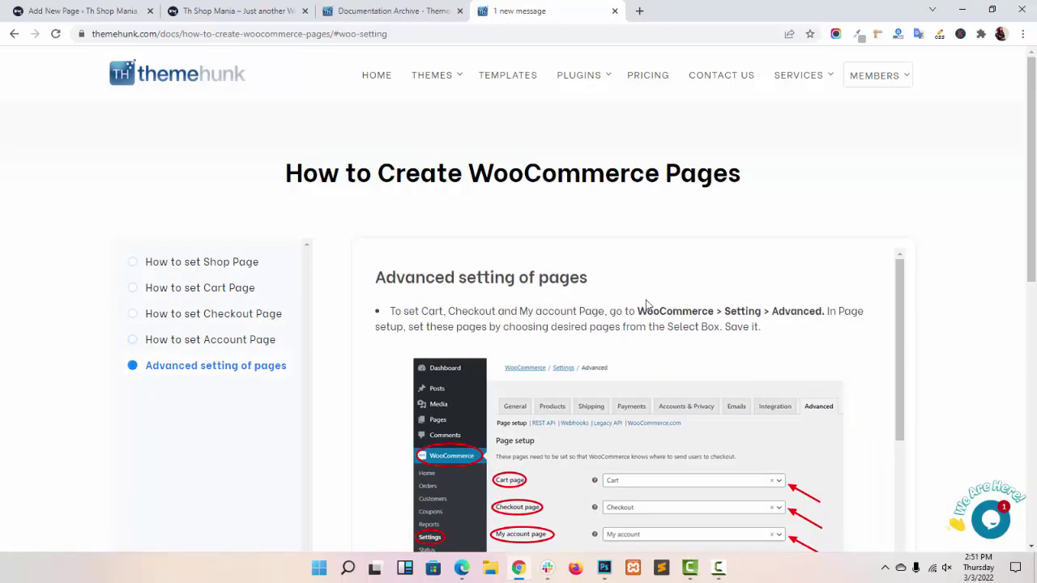
- Copy the [woocommerce_cart] shortcode from the article's "How to set Cart Page" section
left_click(228, 293)
left_click_drag(575, 246, 464, 248)
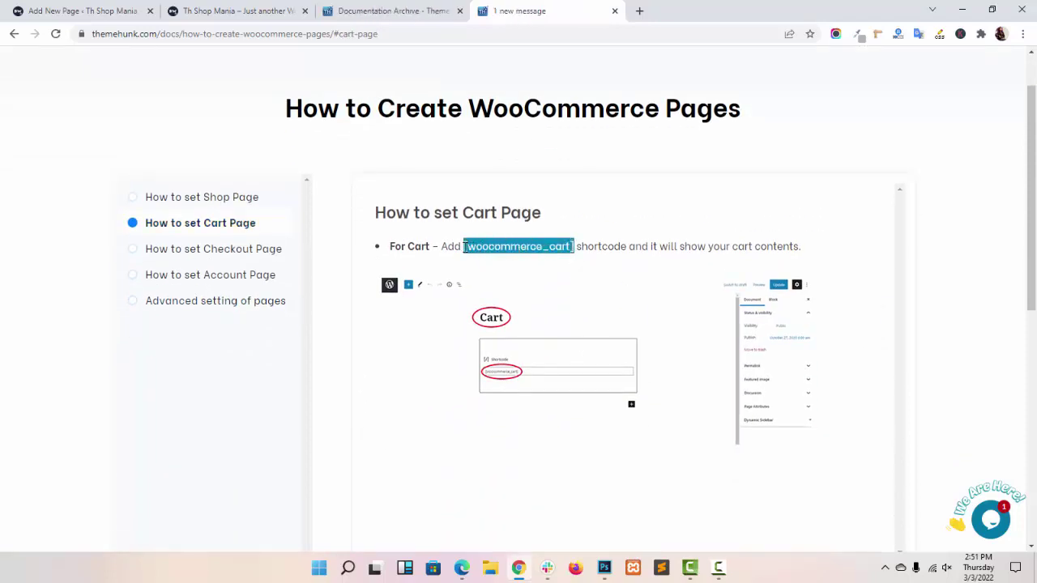
right_click(470, 247)
left_click(498, 255)
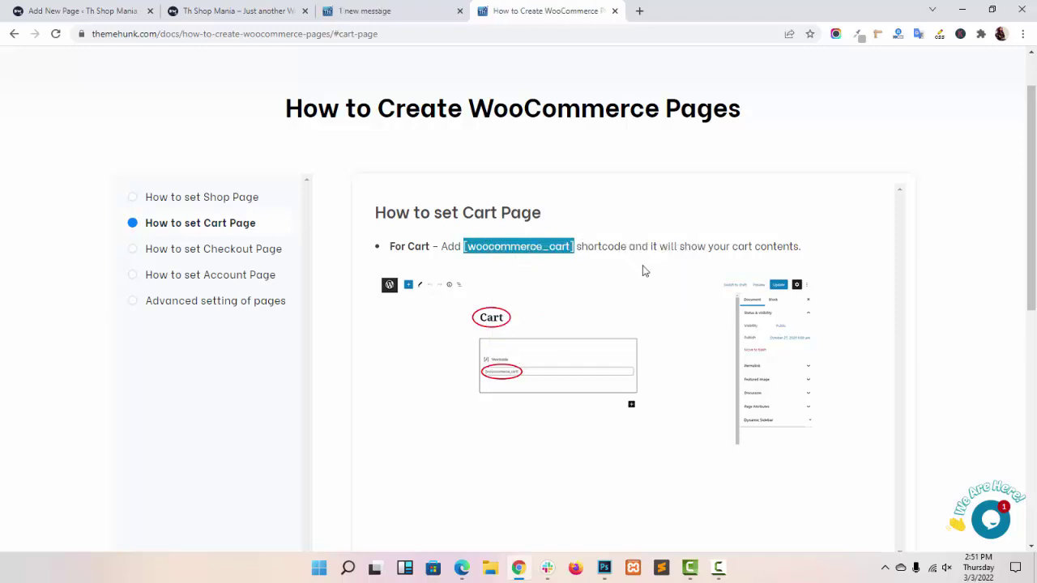
- Paste the [woocommerce_cart] shortcode into the content of the "Cart Page" draft and publish the page
left_click(99, 10)
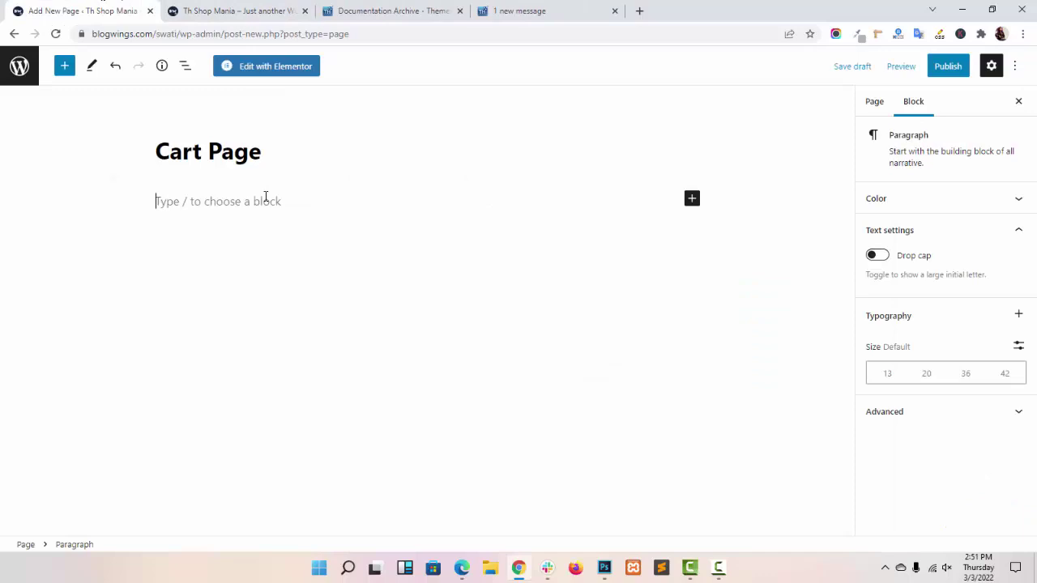
key("ctrl+v")
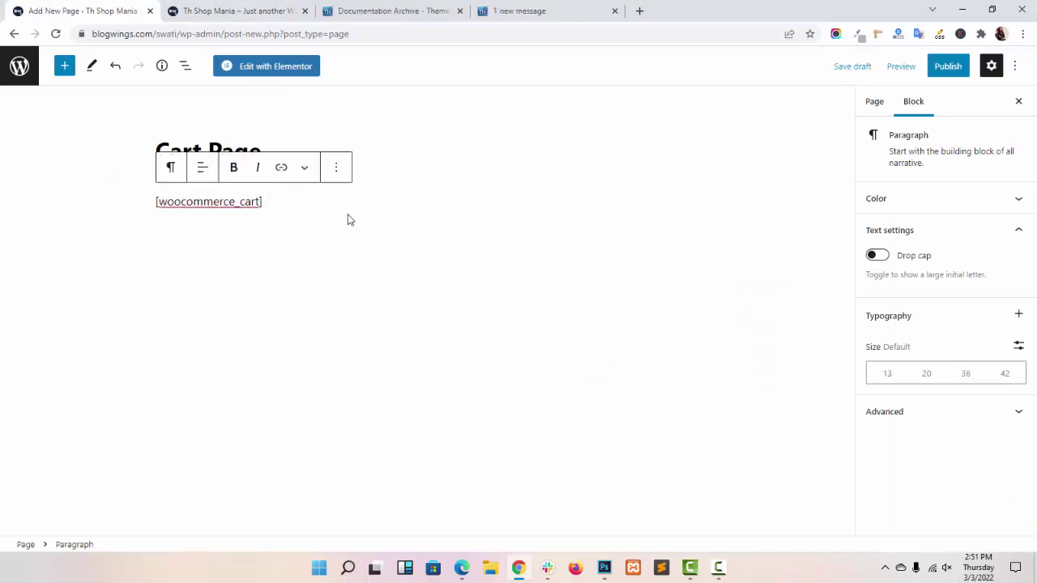
left_click(947, 69)
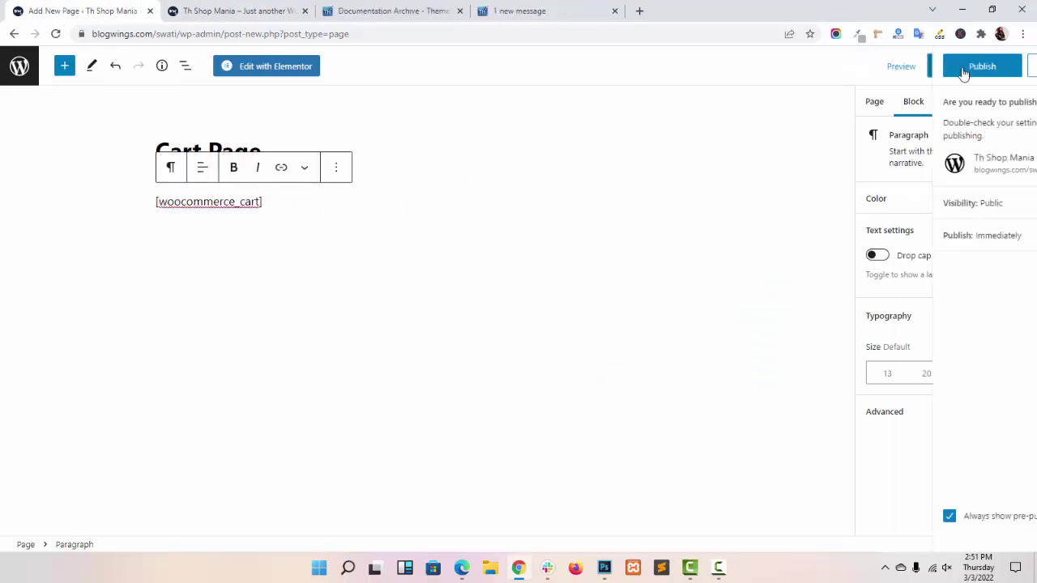
left_click(906, 72)
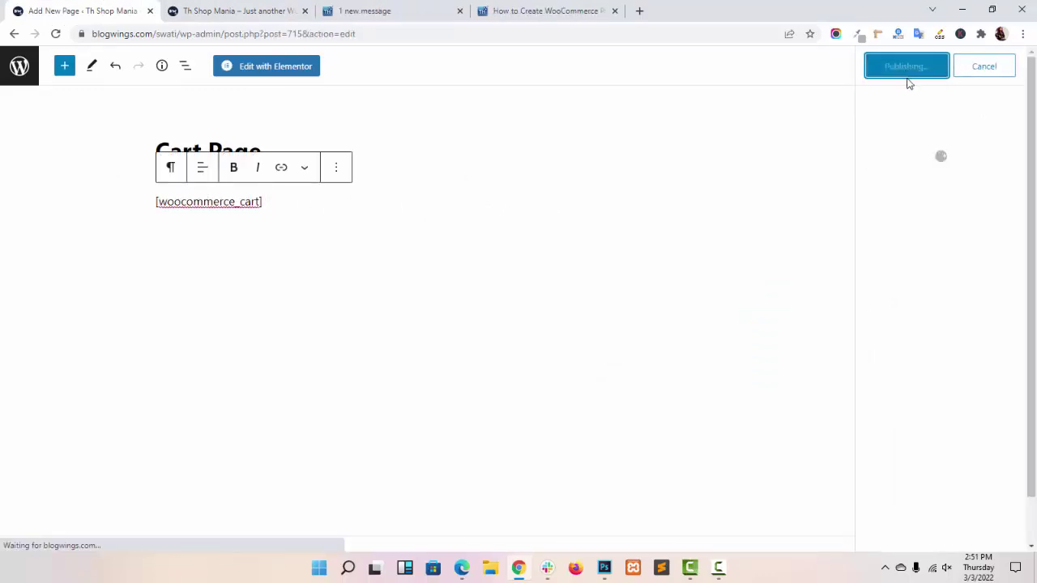
- Return to the pages list and start a new page titled "Checkout Page"
left_click(14, 34)
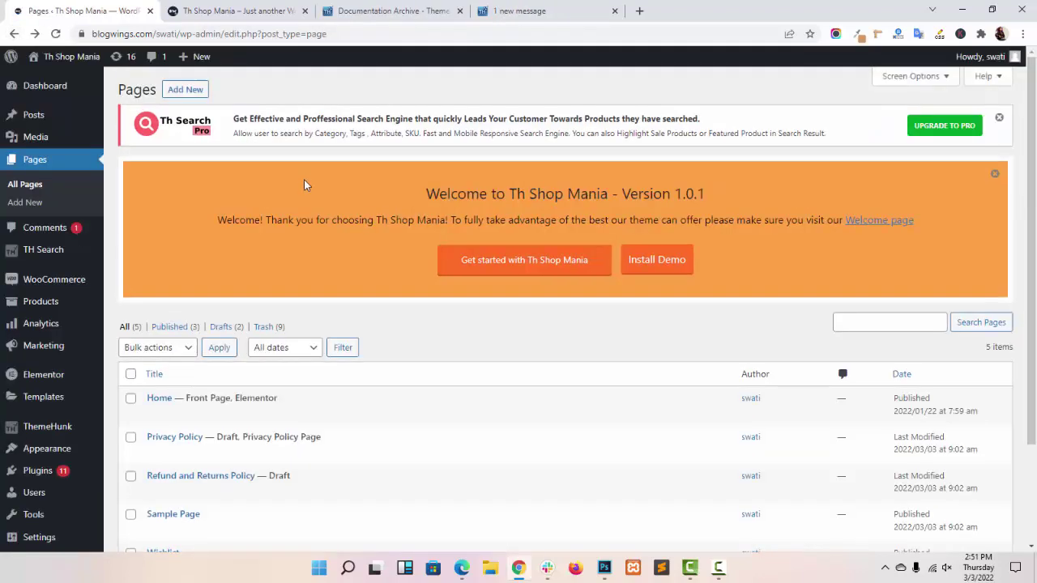
left_click(184, 90)
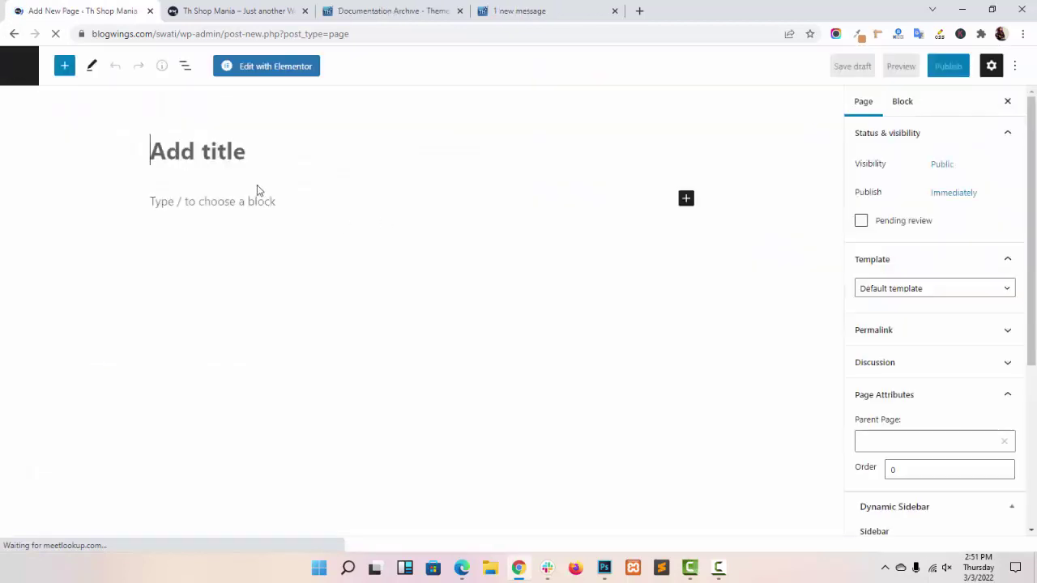
type("Checkout ")
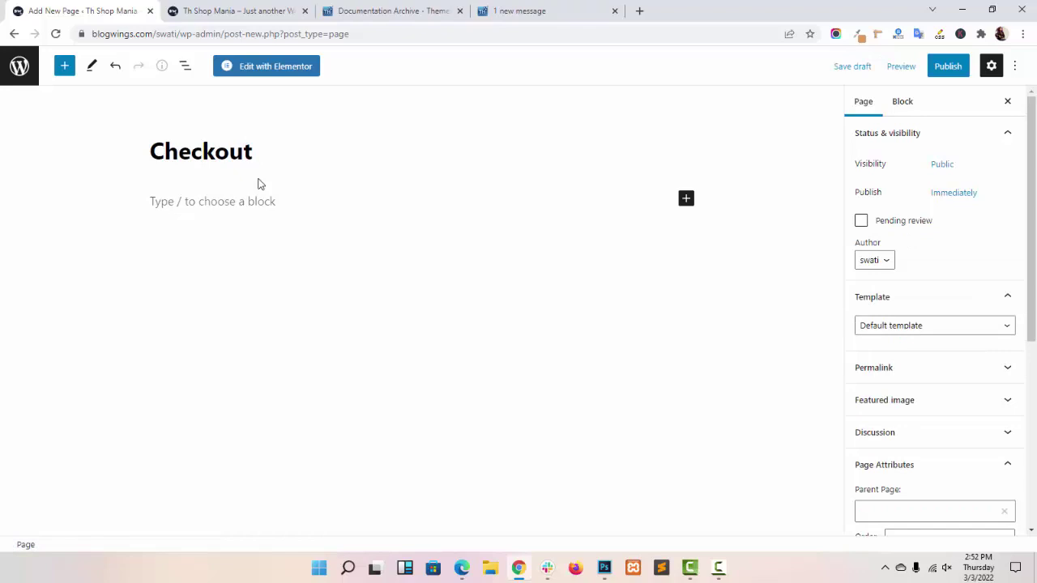
type("Page")
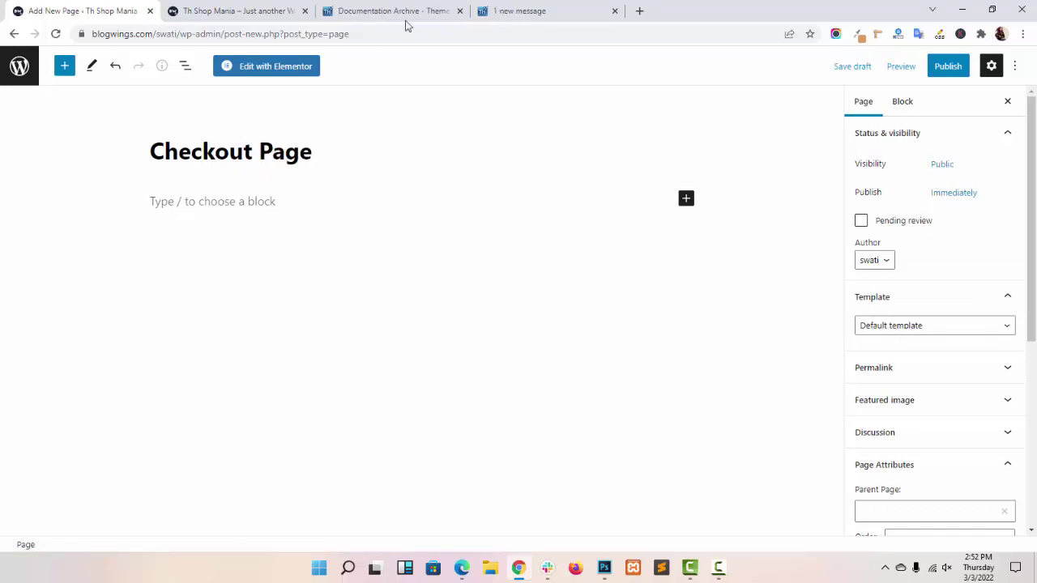
- Copy the [woocommerce_checkout] shortcode from the article's "How to set Checkout Page" section
left_click(512, 6)
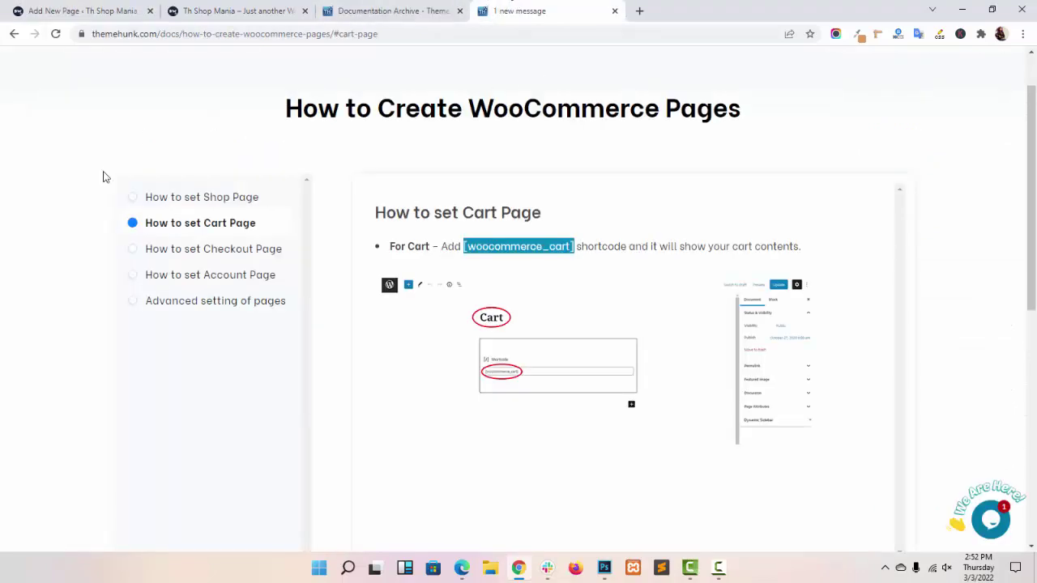
left_click(206, 249)
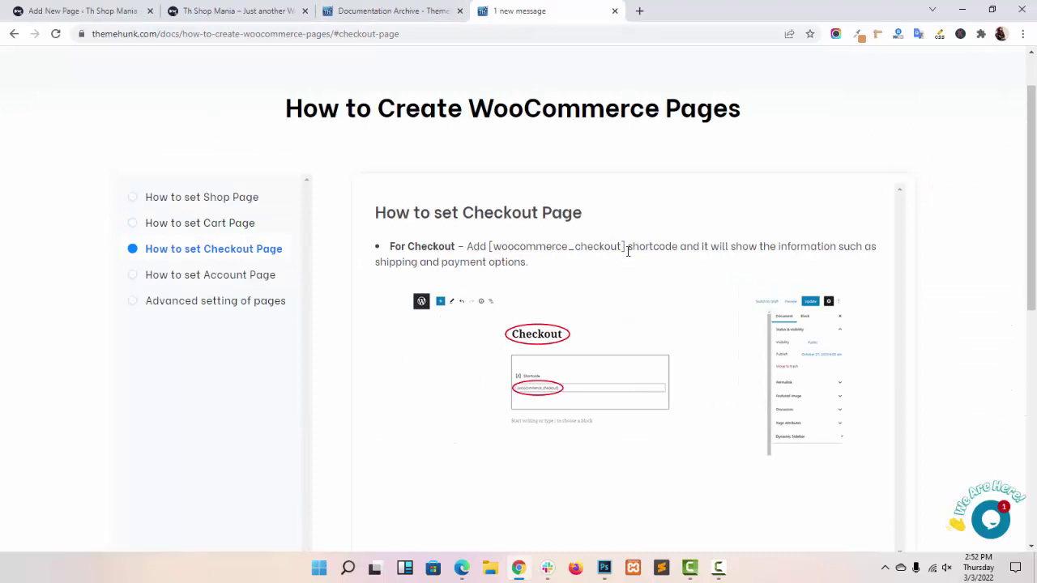
left_click_drag(627, 245, 493, 250)
right_click(501, 248)
left_click(535, 258)
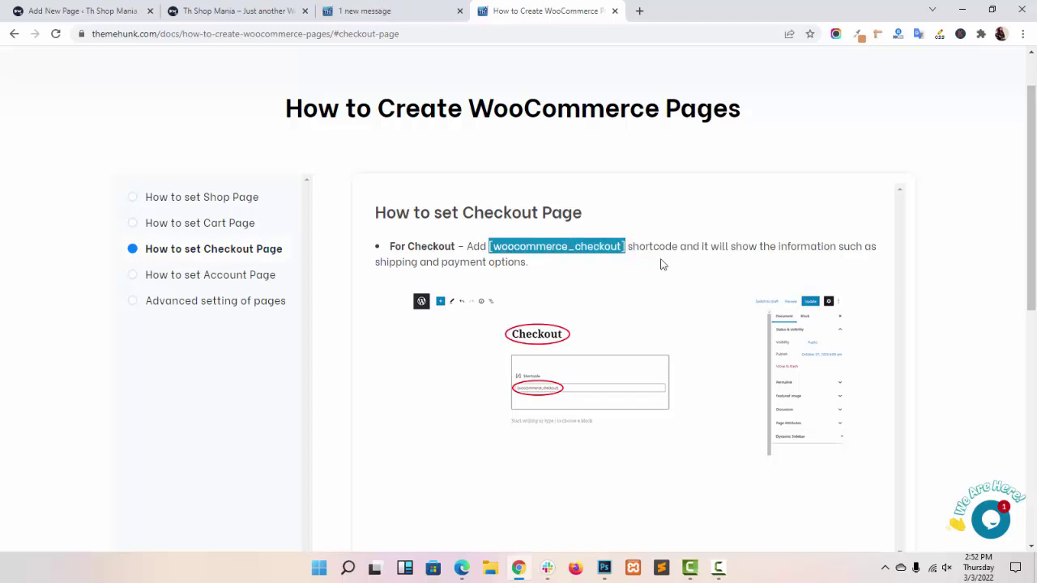
- Paste the [woocommerce_checkout] shortcode into the content of the "Checkout Page" draft and publish the page
left_click(68, 10)
left_click(217, 194)
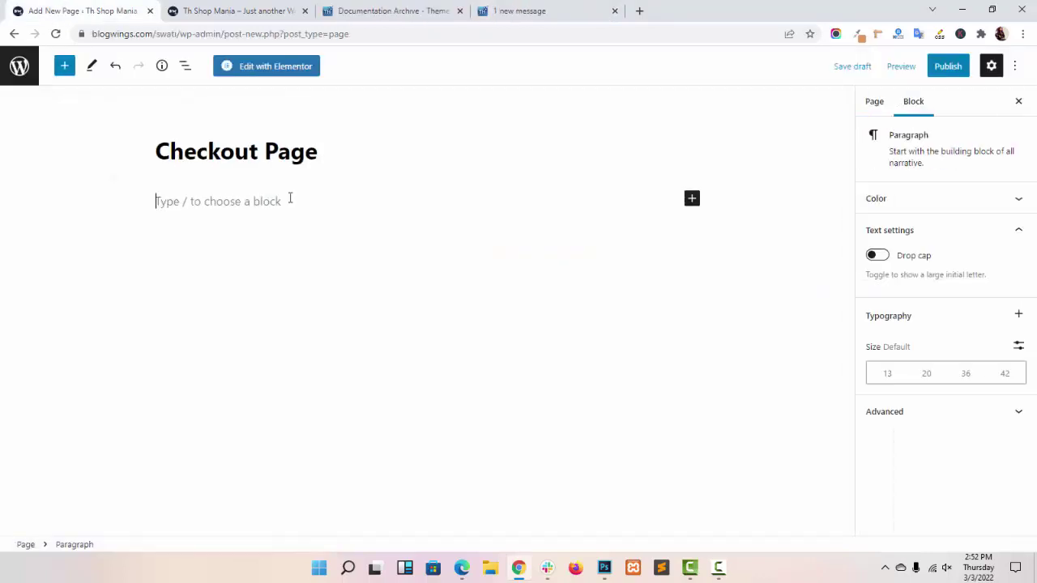
key("ctrl+v")
left_click(949, 68)
left_click(879, 68)
- Return to the pages list and start a new page titled "My Account page"
left_click(14, 33)
scroll(308, 235, "down", 1)
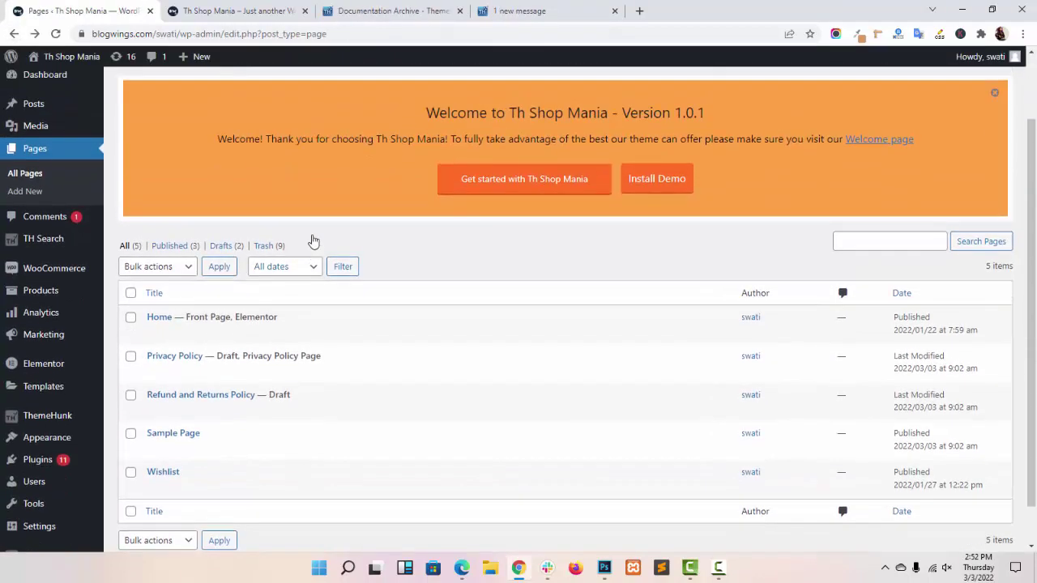
scroll(312, 238, "up", 1)
left_click(200, 92)
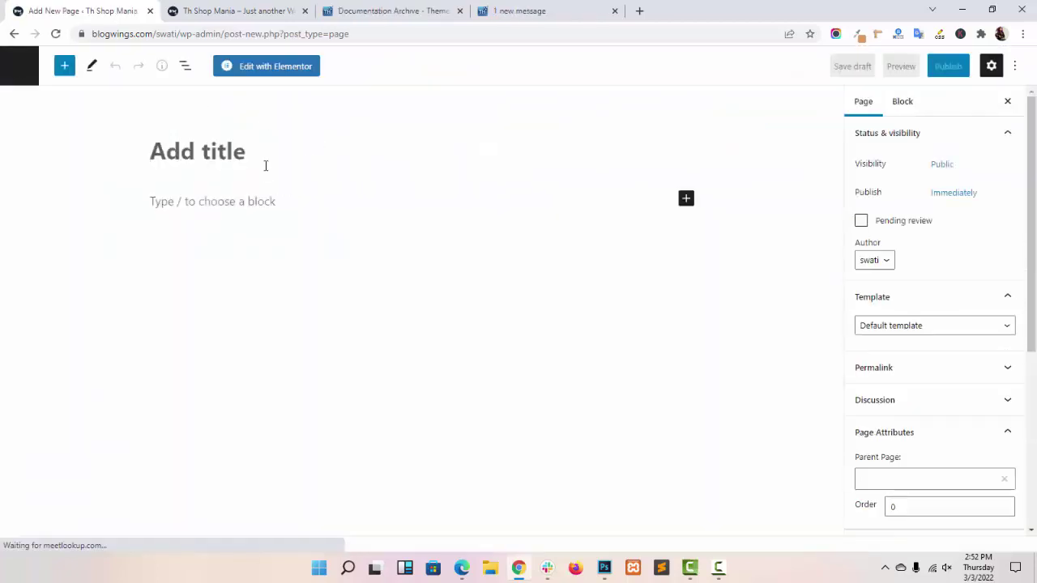
type("My Account page")
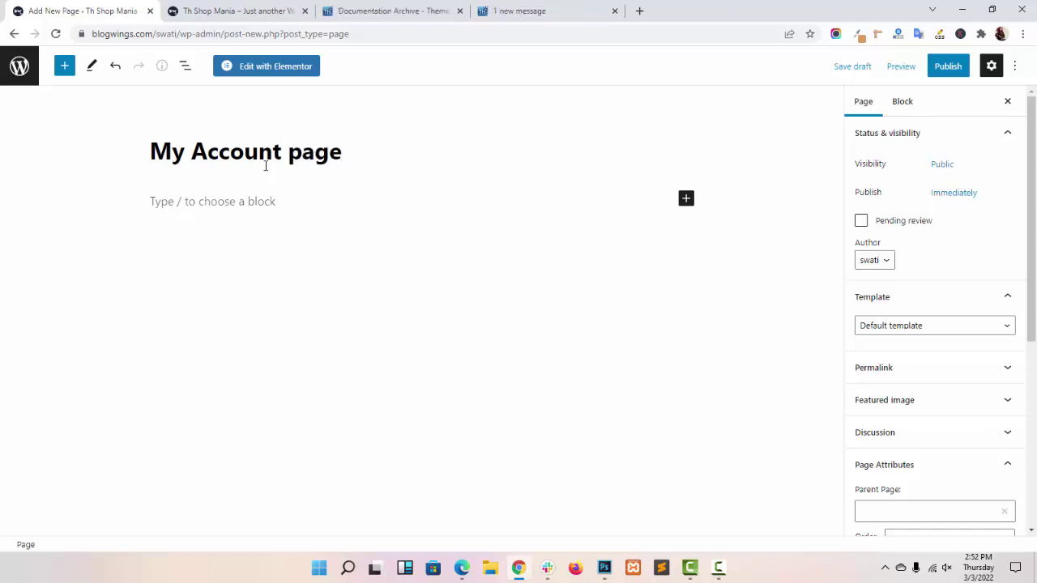
- Copy the [woocommerce_my_account] shortcode from the article's "How to set Account Page" section
left_click(539, 10)
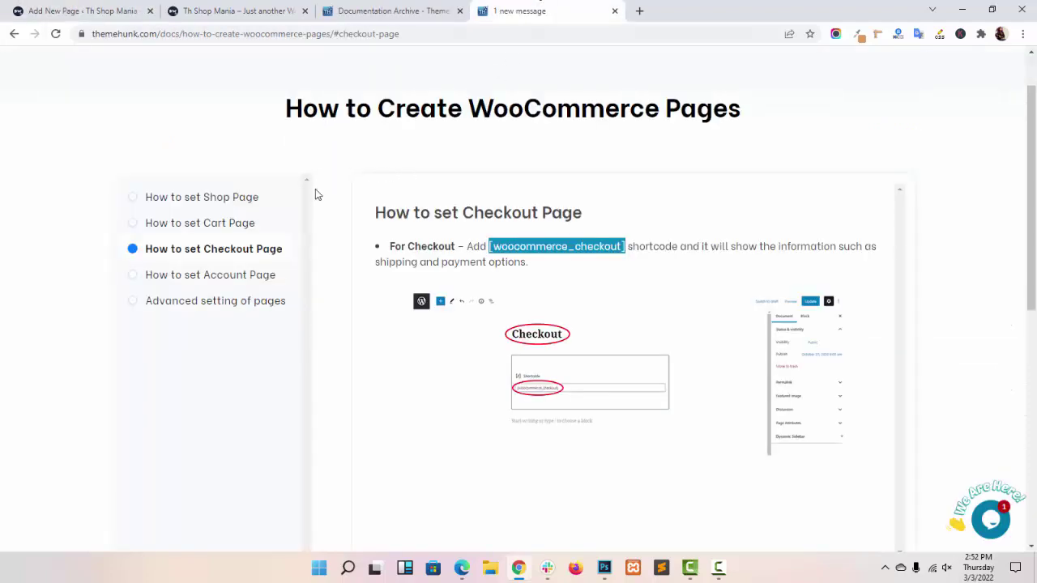
left_click(243, 279)
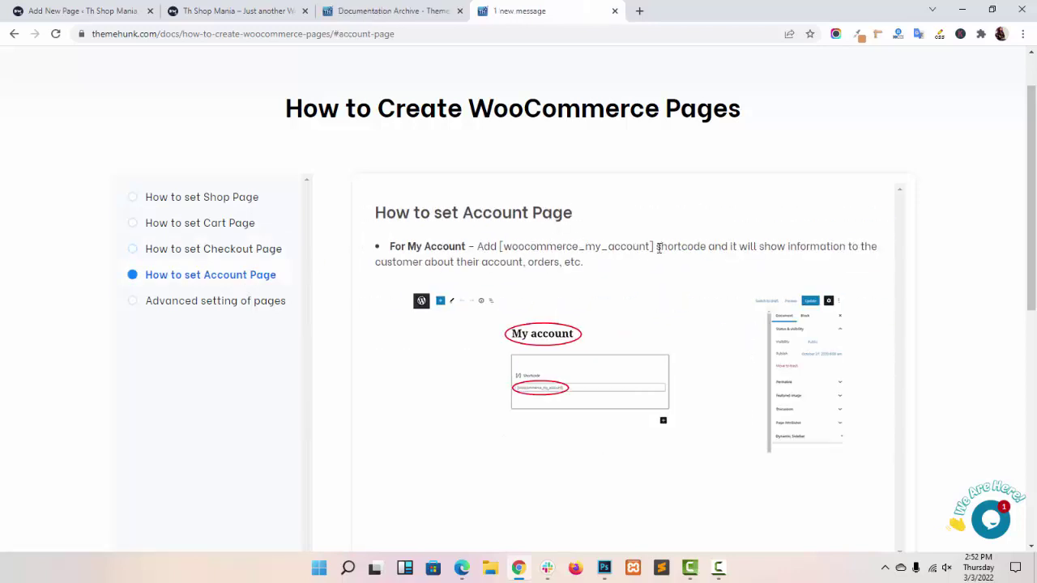
left_click_drag(653, 246, 501, 251)
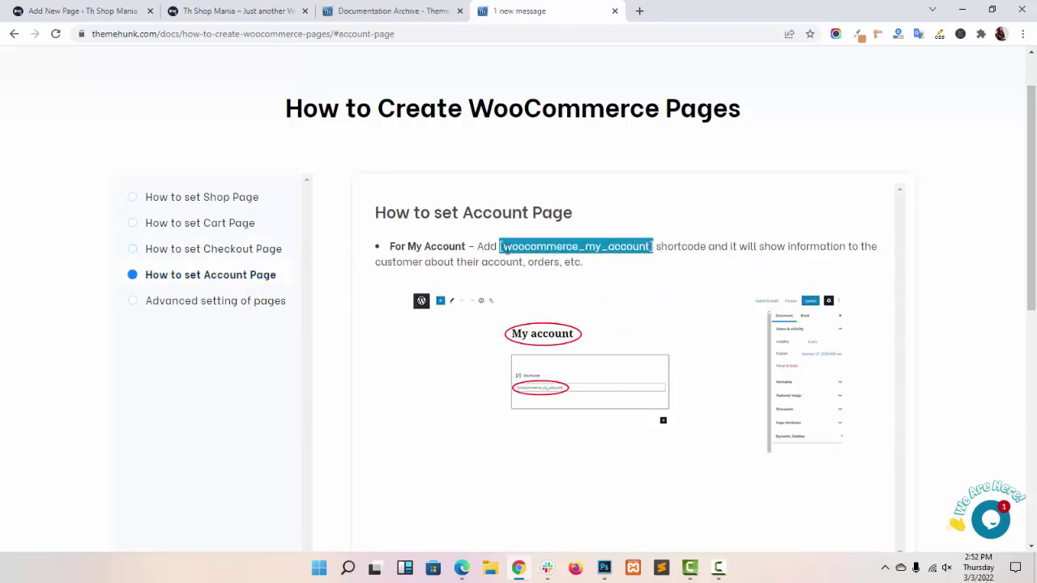
right_click(531, 246)
left_click(557, 256)
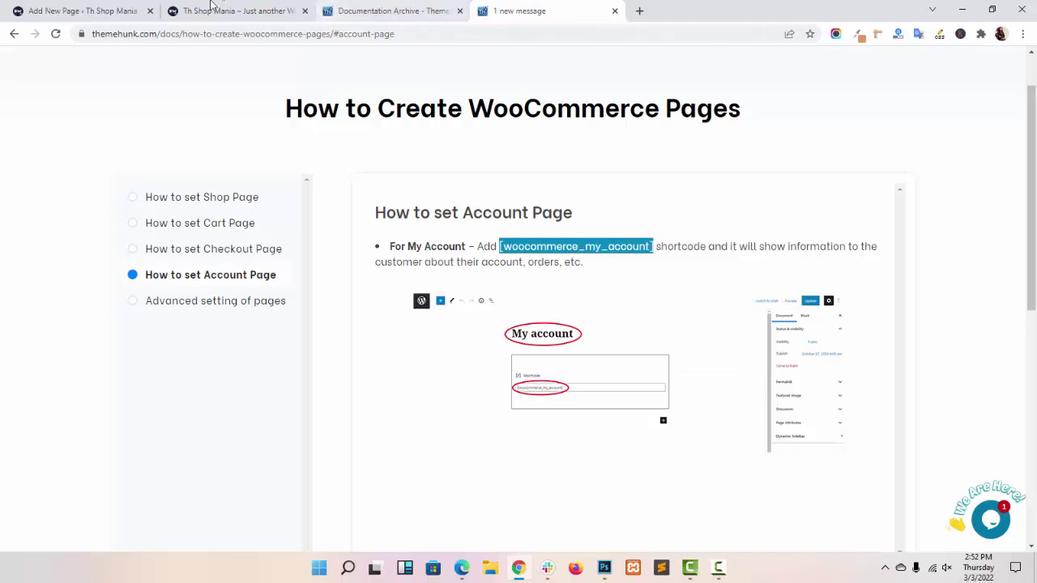
- Paste the [woocommerce_my_account] shortcode into the content of the "My Account page" draft and publish the page
left_click(91, 8)
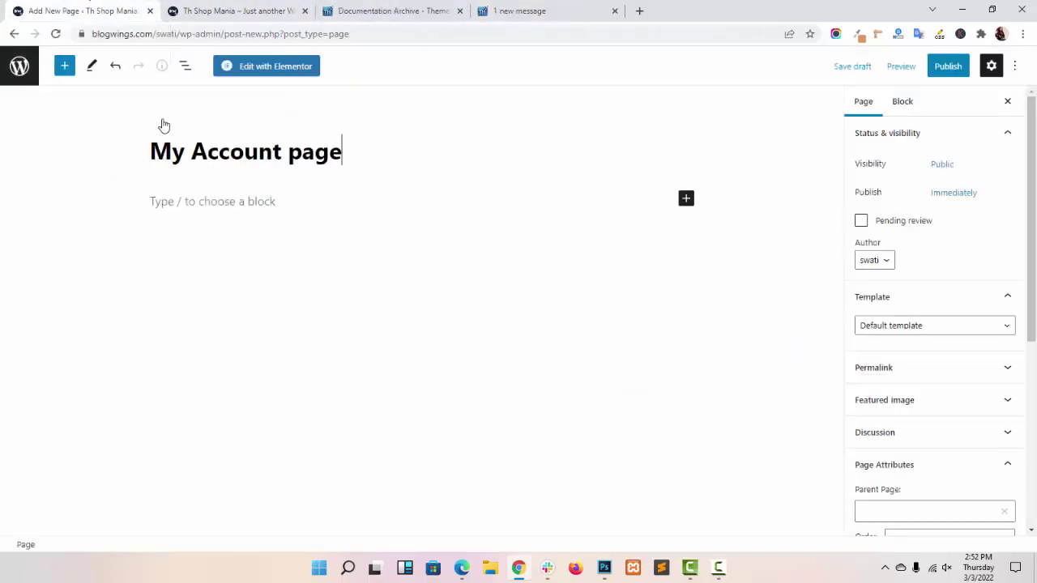
left_click(259, 203)
key("ctrl+v")
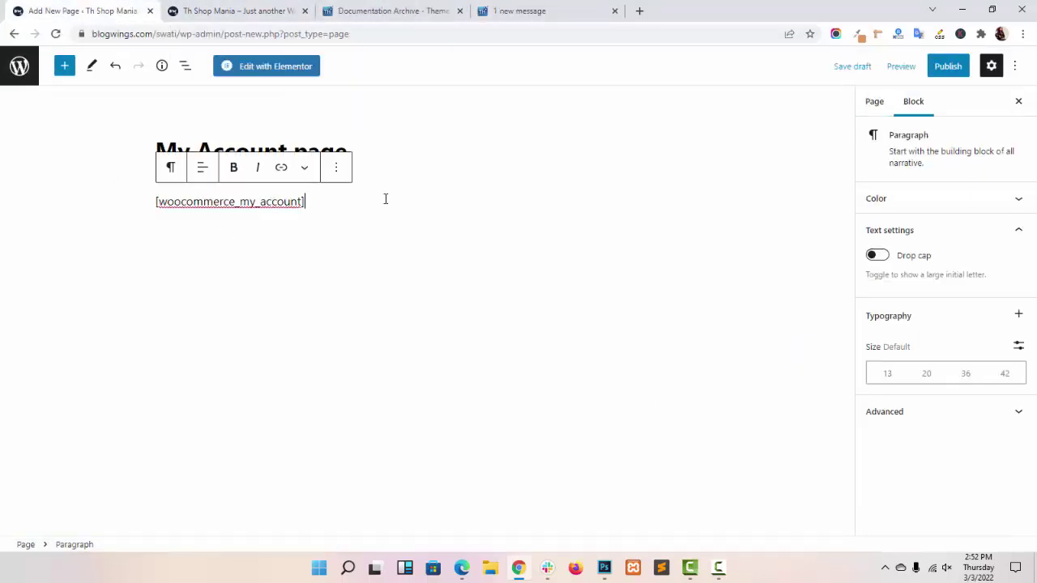
left_click(960, 70)
left_click(904, 69)
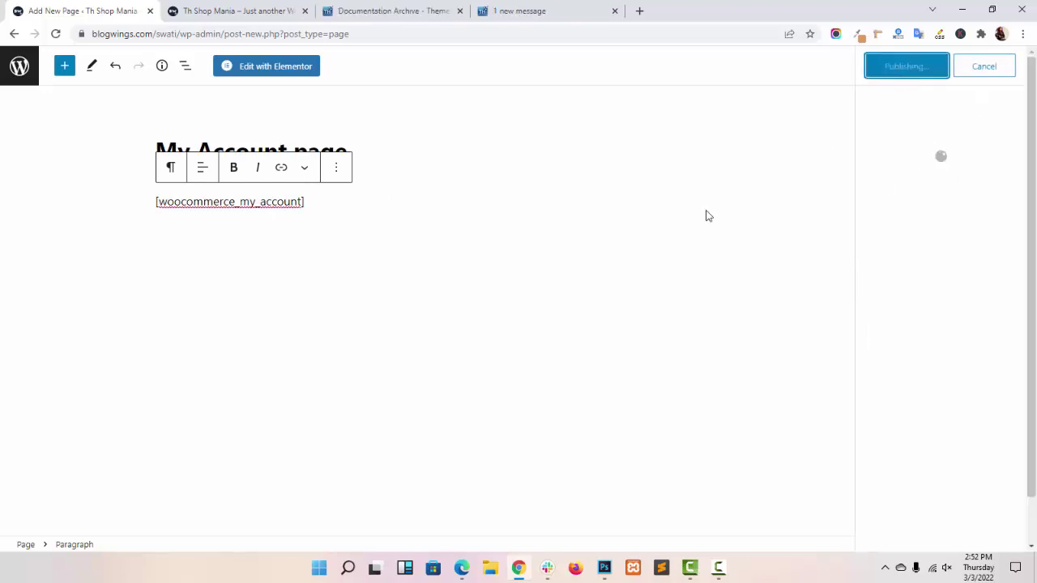
- Return to the pages list and check it for the newly published WooCommerce pages
left_click(14, 33)
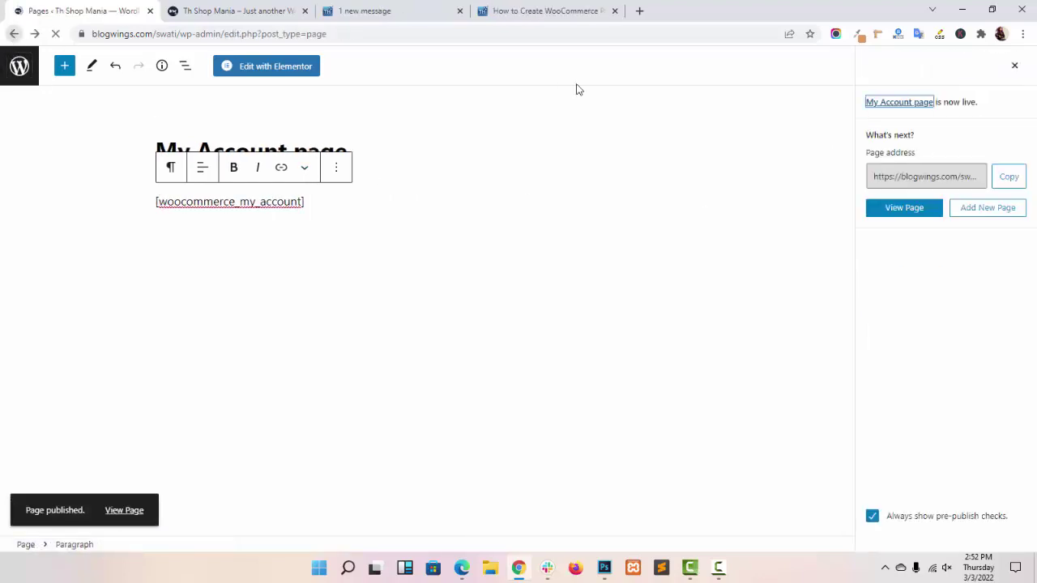
scroll(507, 235, "down", 2)
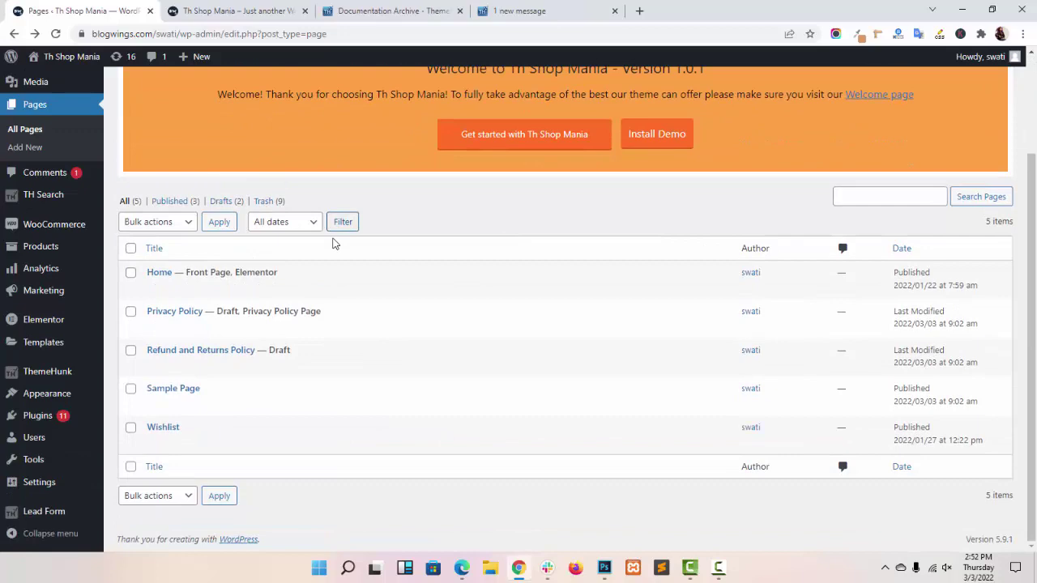
scroll(333, 239, "up", 2)
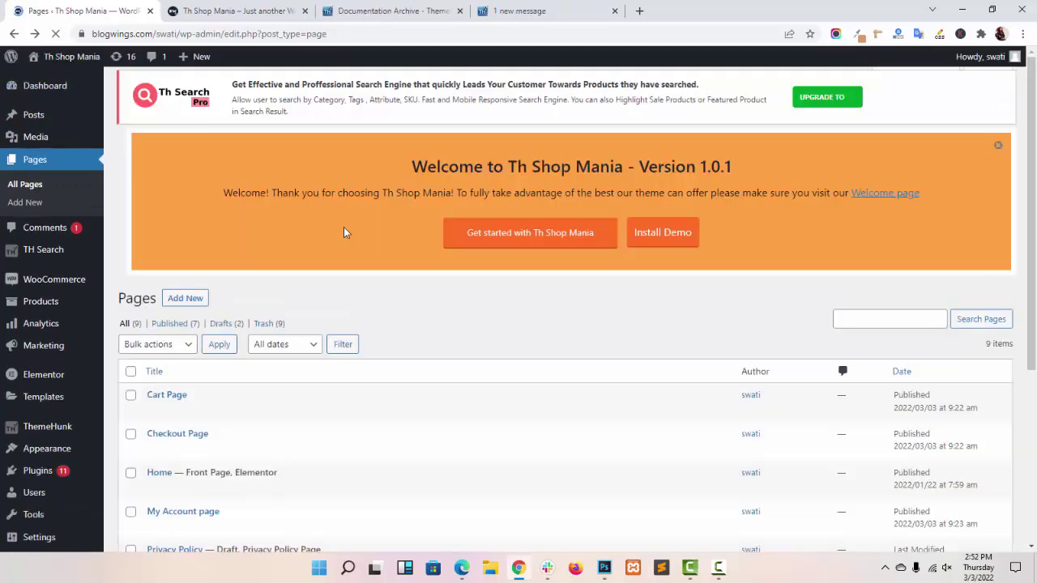
scroll(407, 250, "down", 3)
scroll(407, 250, "up", 2)
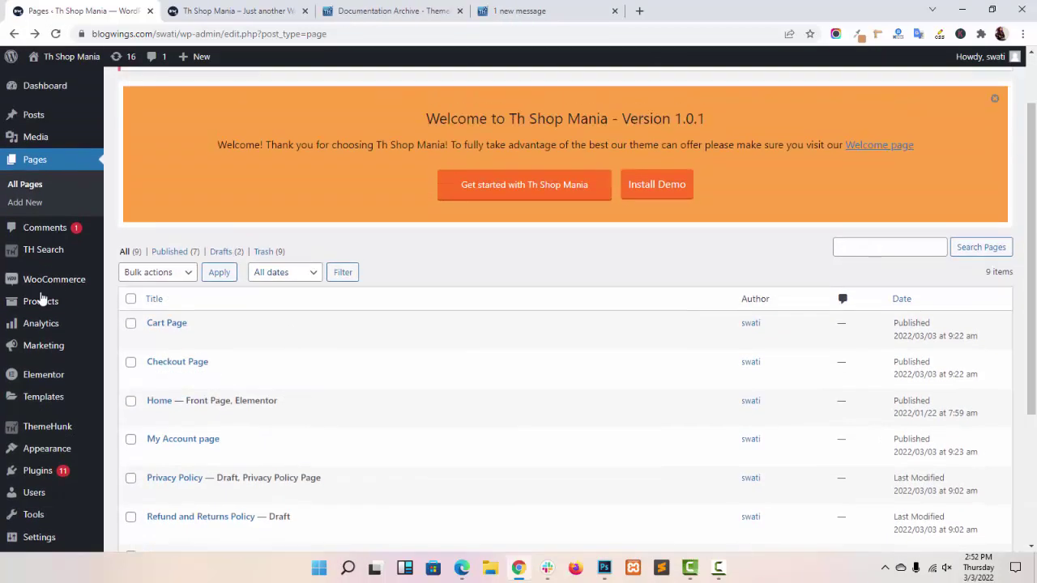
- In the WooCommerce product settings, assign "Shop" as the shop page and save the changes
mouse_move(17, 281)
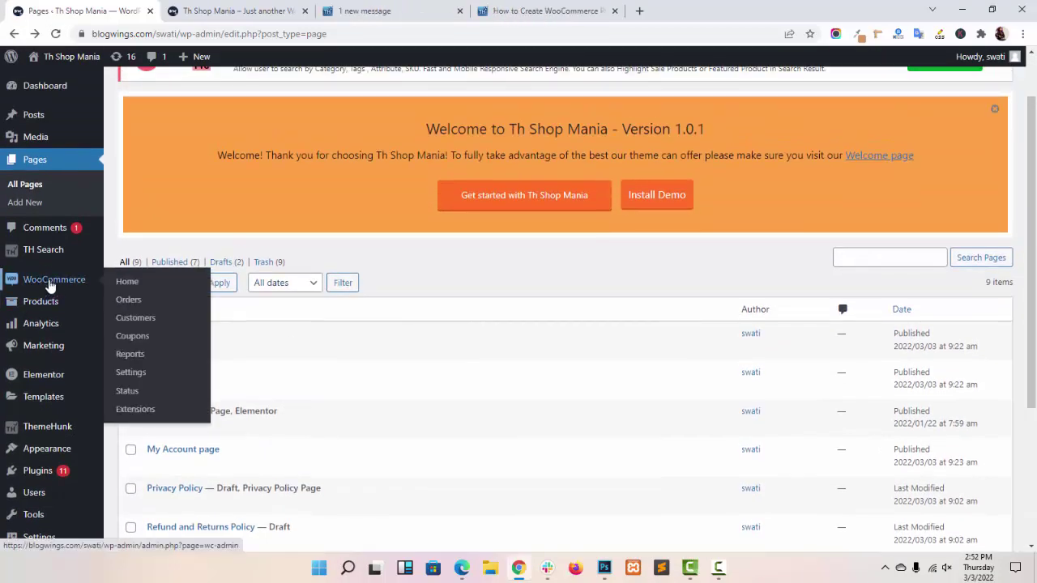
left_click(130, 371)
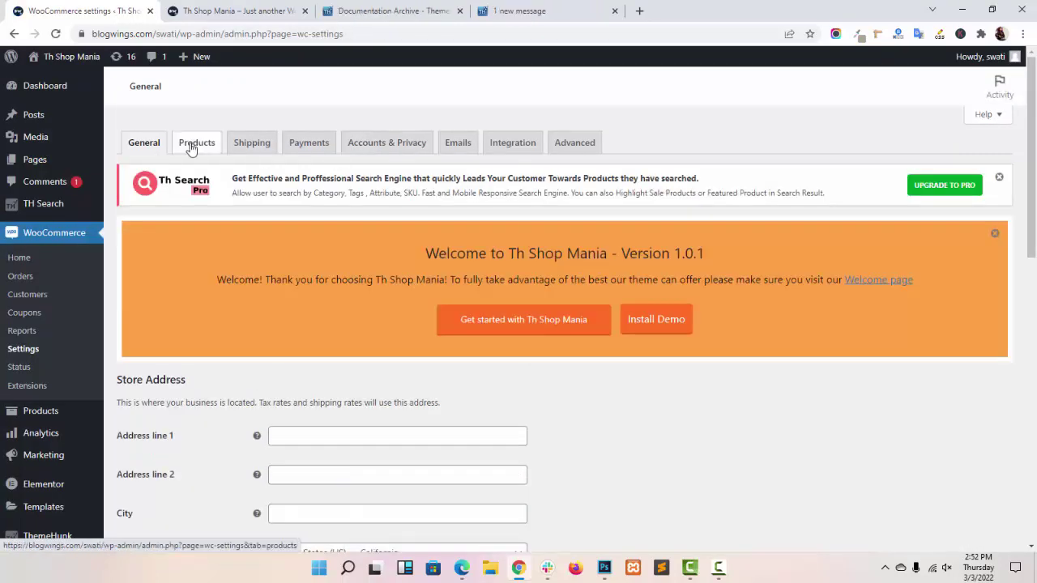
left_click(191, 149)
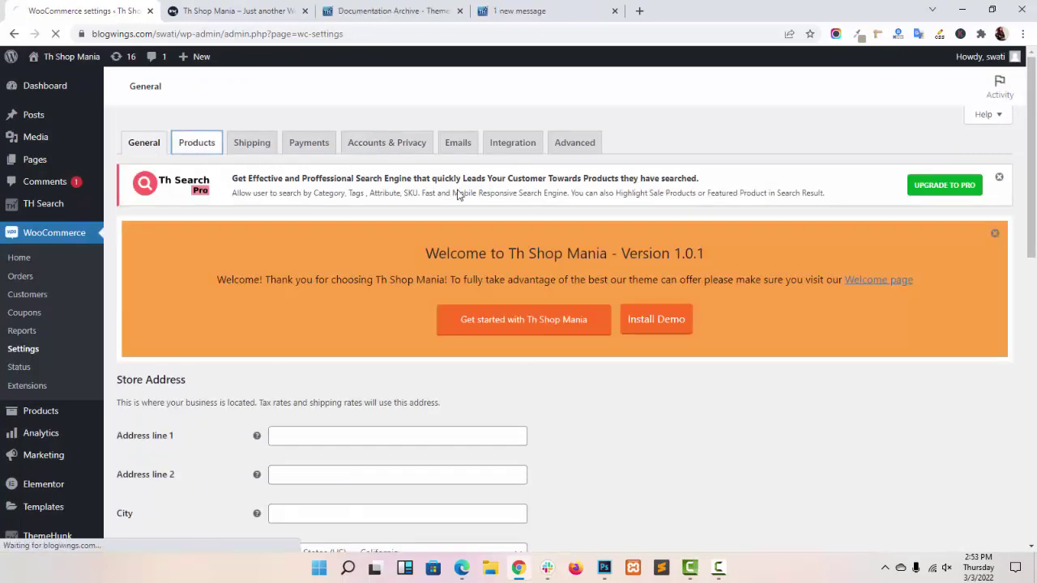
scroll(498, 211, "down", 3)
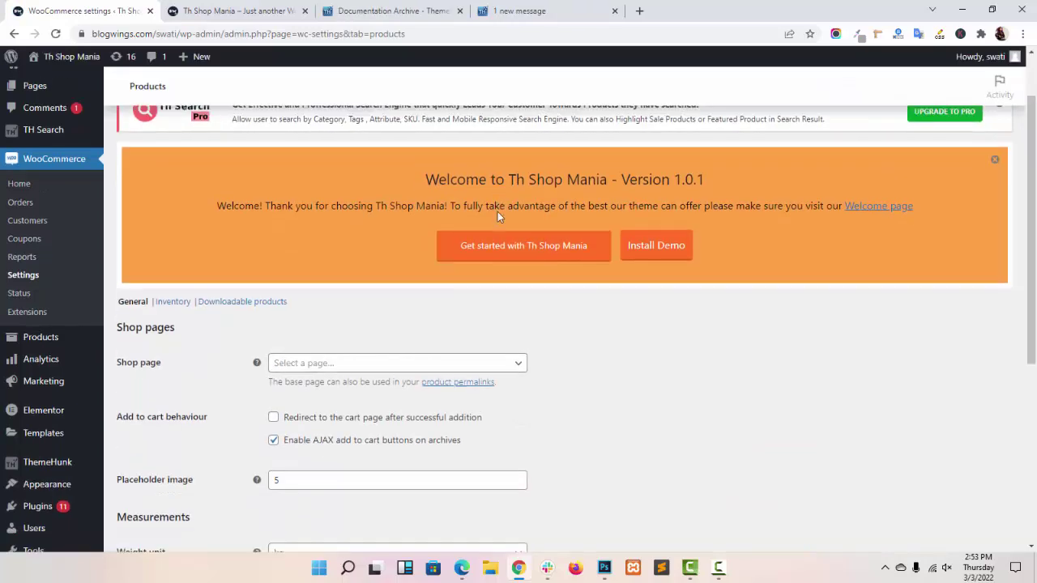
left_click(489, 186)
scroll(474, 278, "down", 2)
left_click(438, 252)
scroll(555, 260, "down", 2)
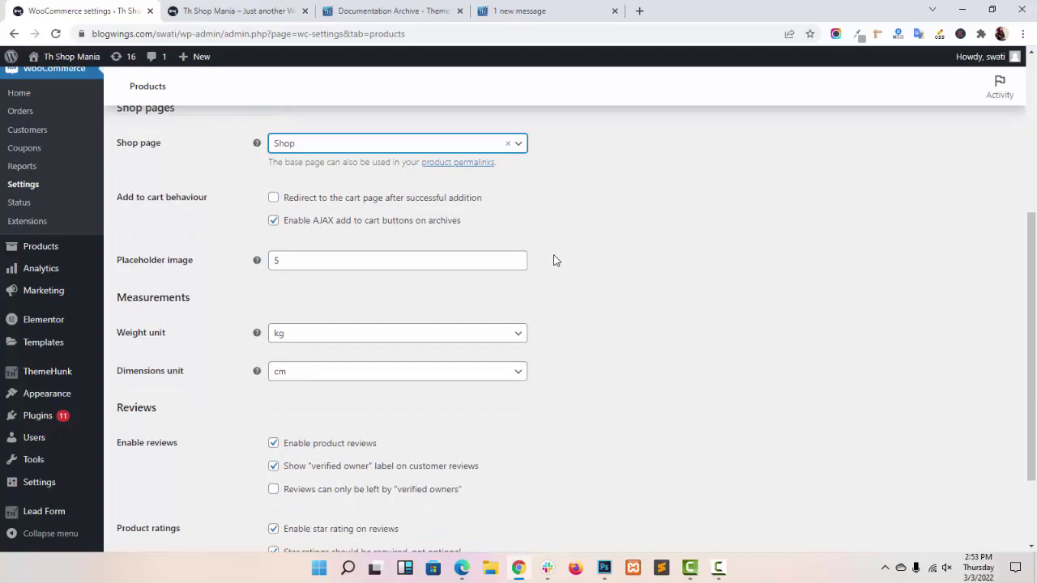
left_click(149, 481)
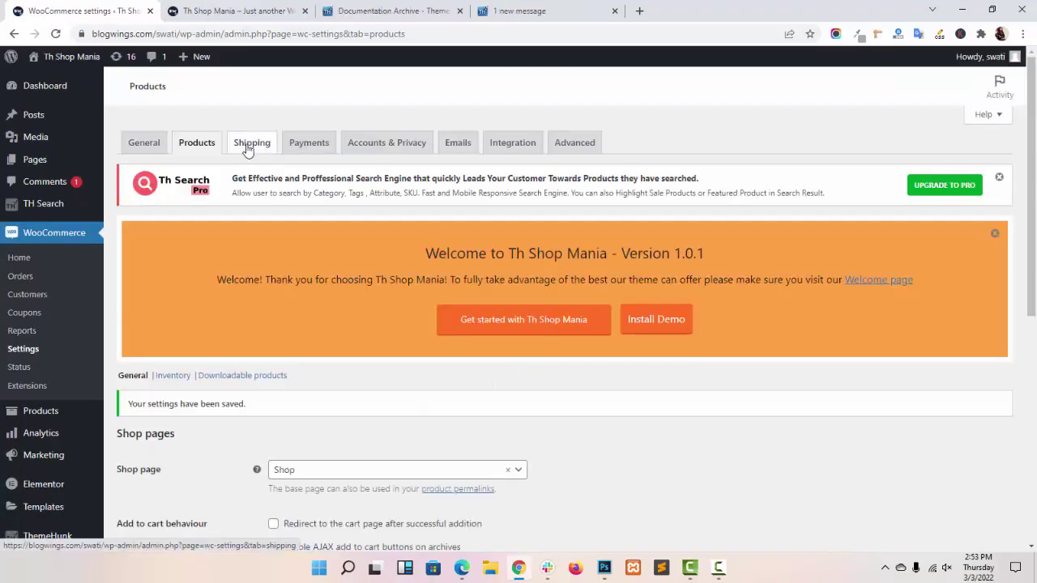
- In the advanced WooCommerce page setup, search for "cart" and assign "Cart Page" as the cart page
left_click(573, 142)
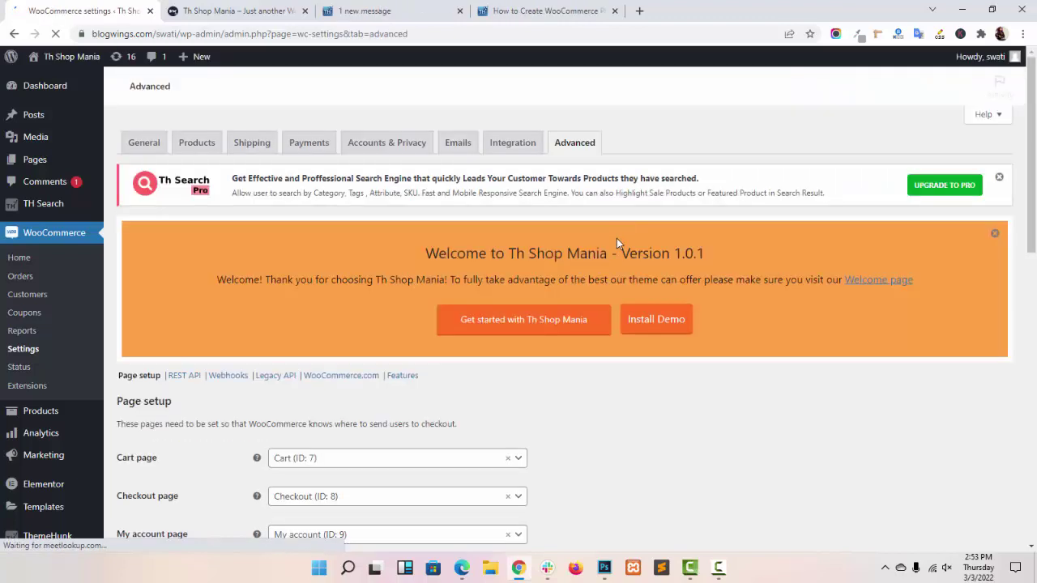
scroll(617, 239, "down", 2)
scroll(617, 240, "down", 2)
left_click(391, 208)
left_click(391, 208)
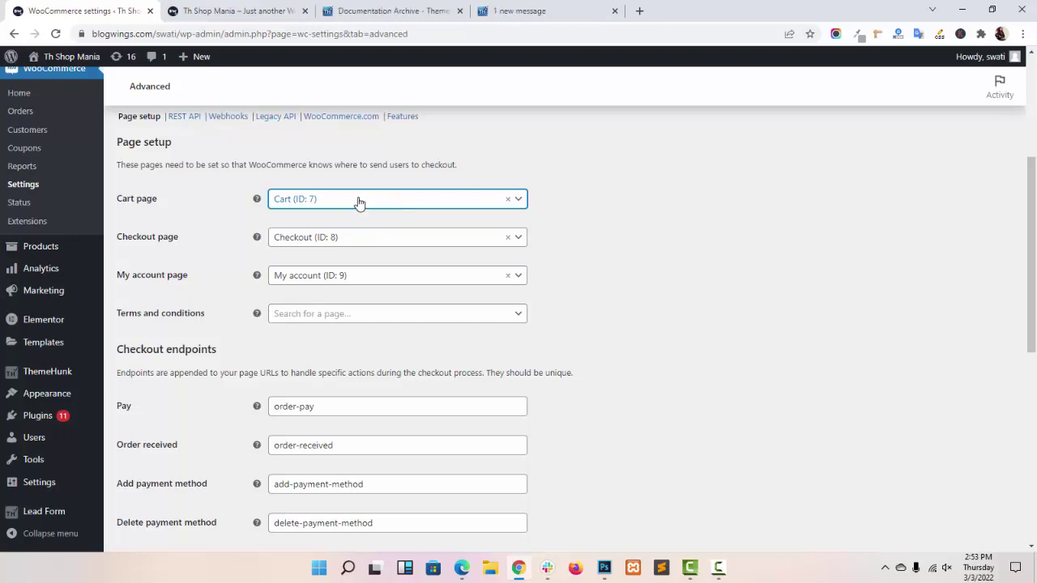
left_click(359, 203)
type("cart")
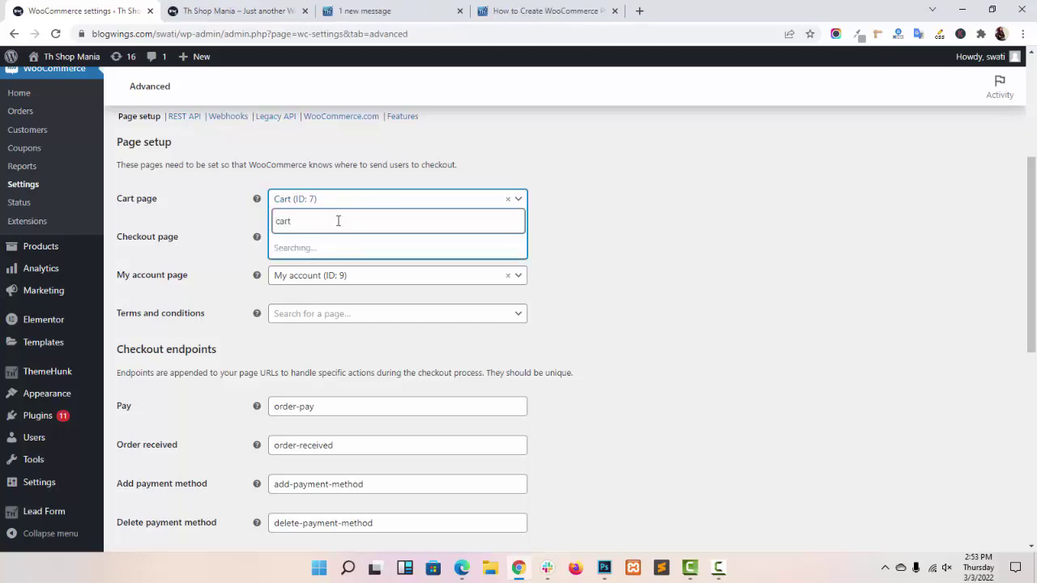
left_click(337, 270)
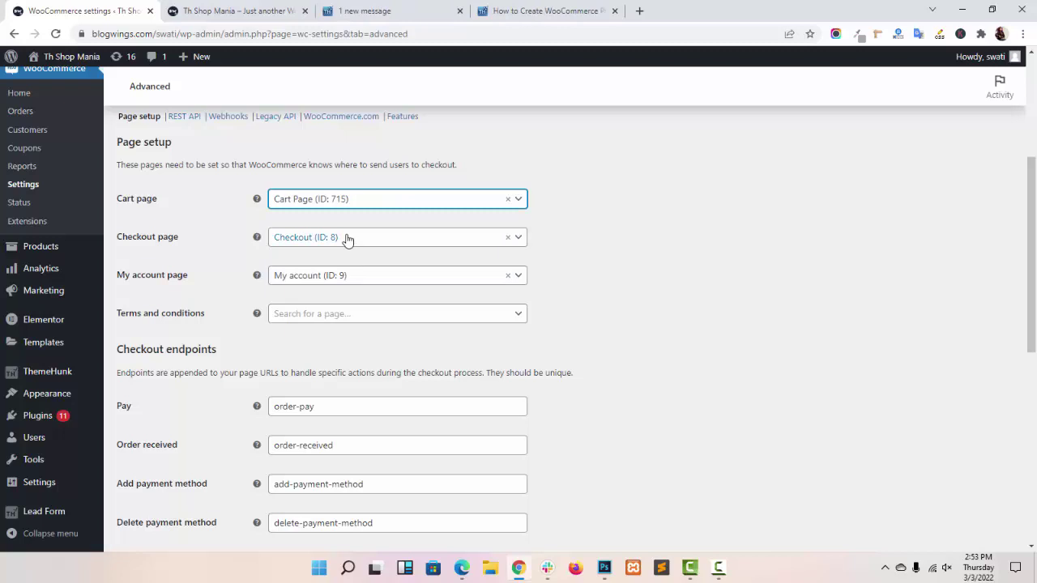
- Assign "Checkout Page" as the checkout page and "My Account page" as the my account page, and save the settings
left_click(347, 238)
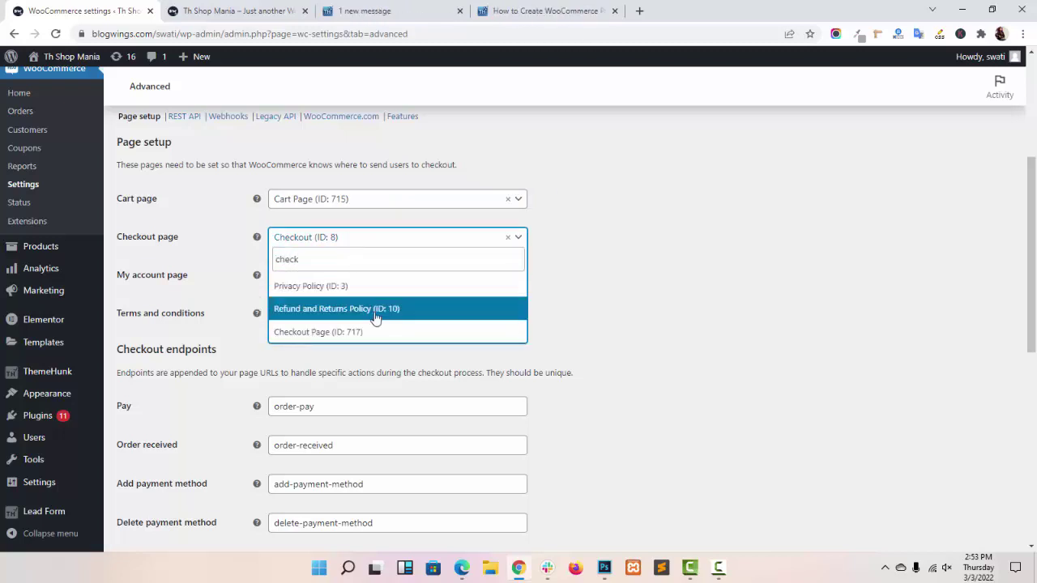
left_click(376, 331)
left_click(354, 275)
type("my account")
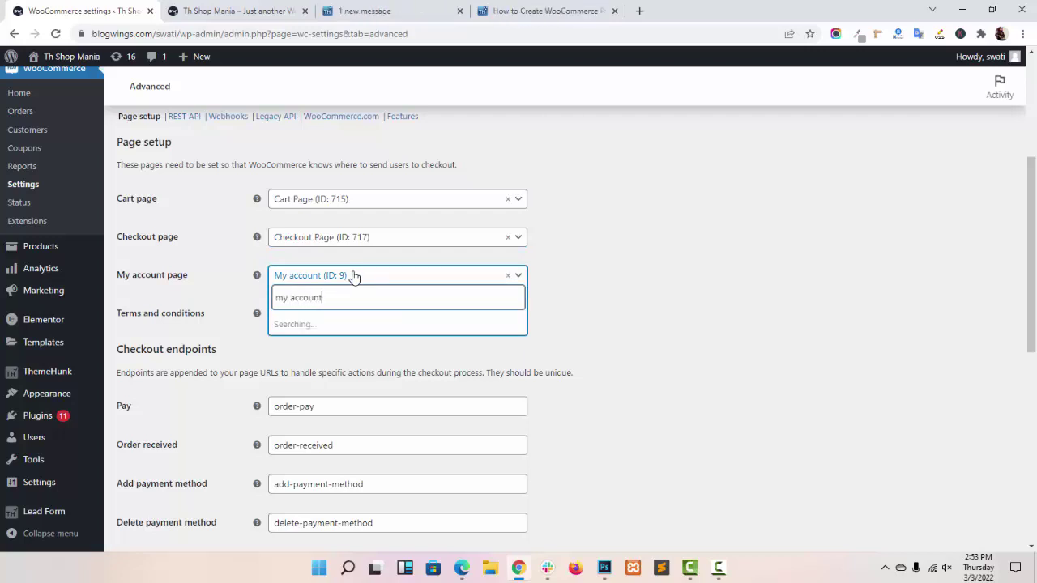
left_click(354, 324)
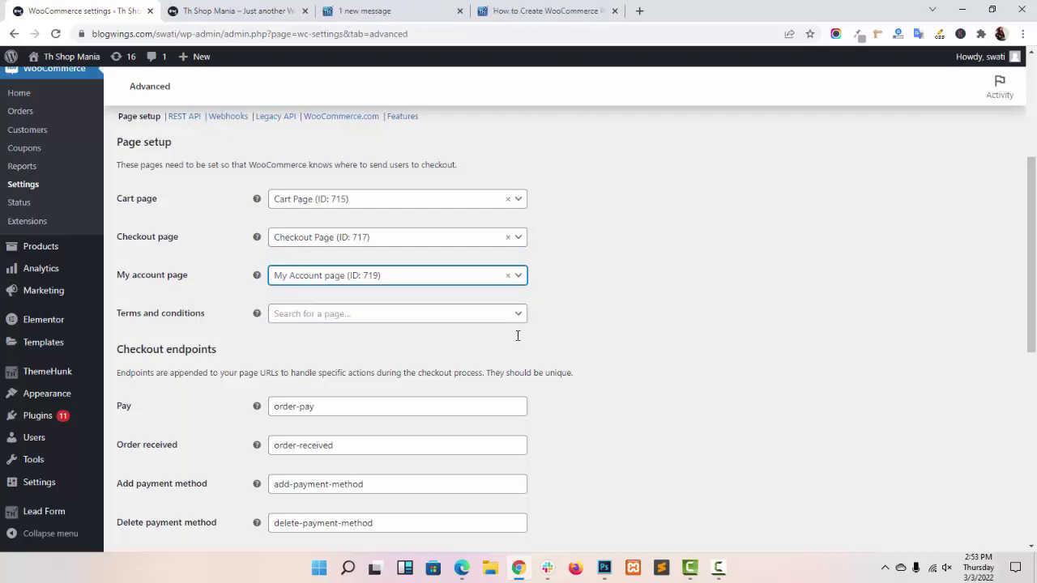
scroll(501, 377, "down", 15)
scroll(501, 377, "down", 1)
left_click(174, 483)
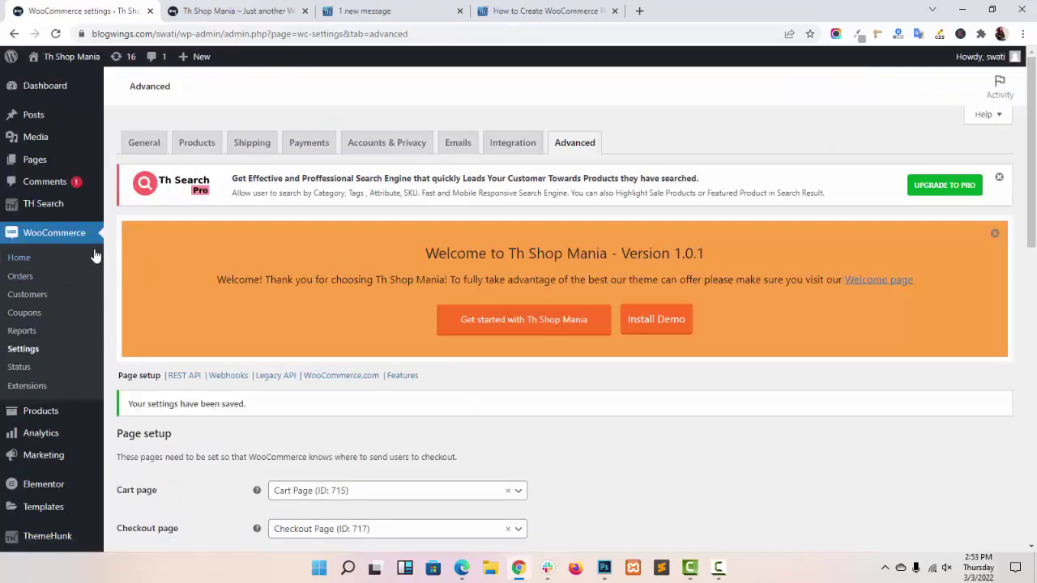
- Open the store's list of all products
scroll(69, 329, "down", 2)
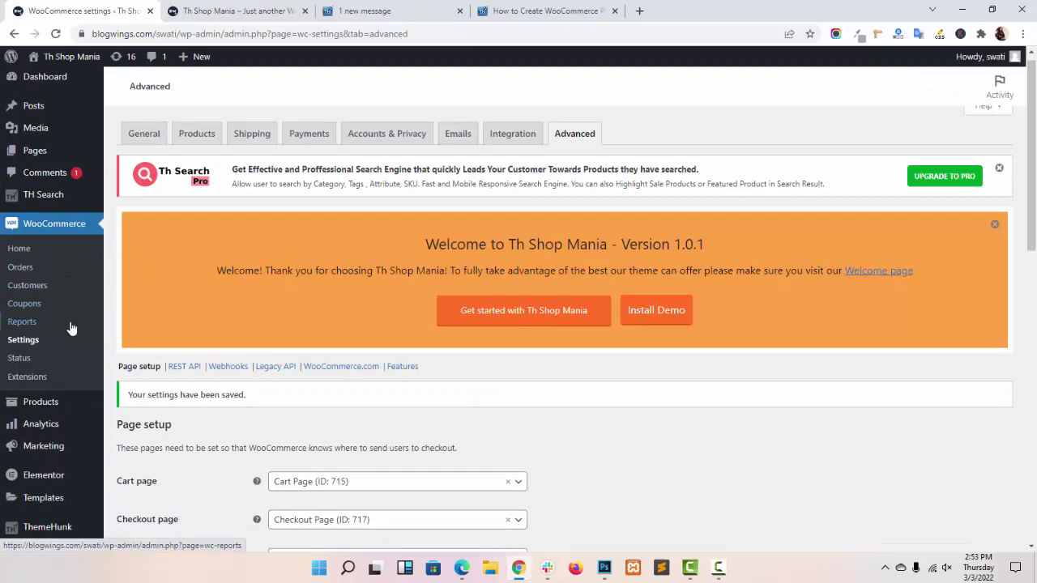
scroll(40, 248, "up", 2)
mouse_move(30, 412)
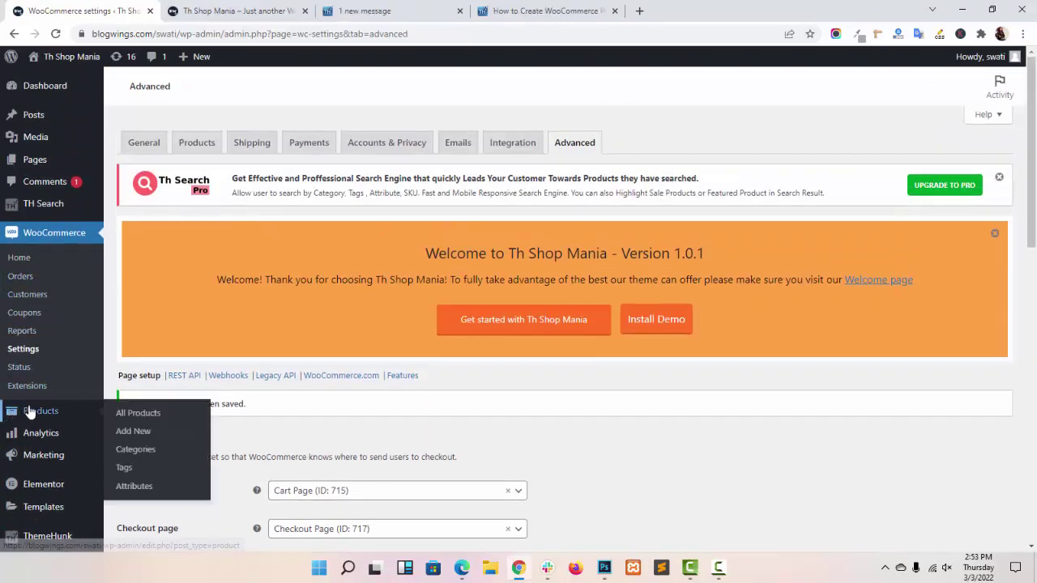
left_click(31, 411)
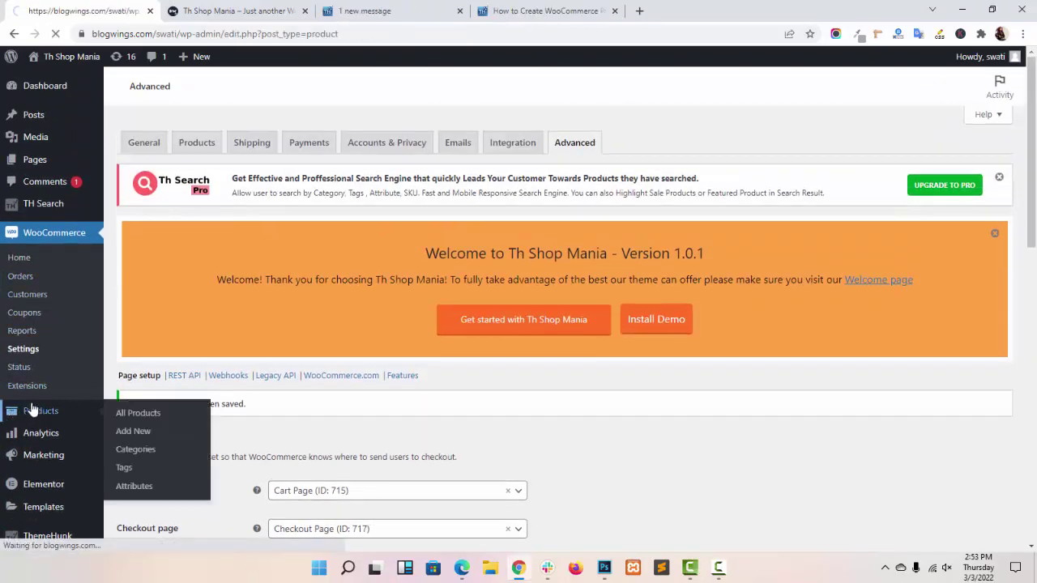
- Look through the list of all products and open the Pet Shampoo Oil product for editing
scroll(436, 292, "down", 12)
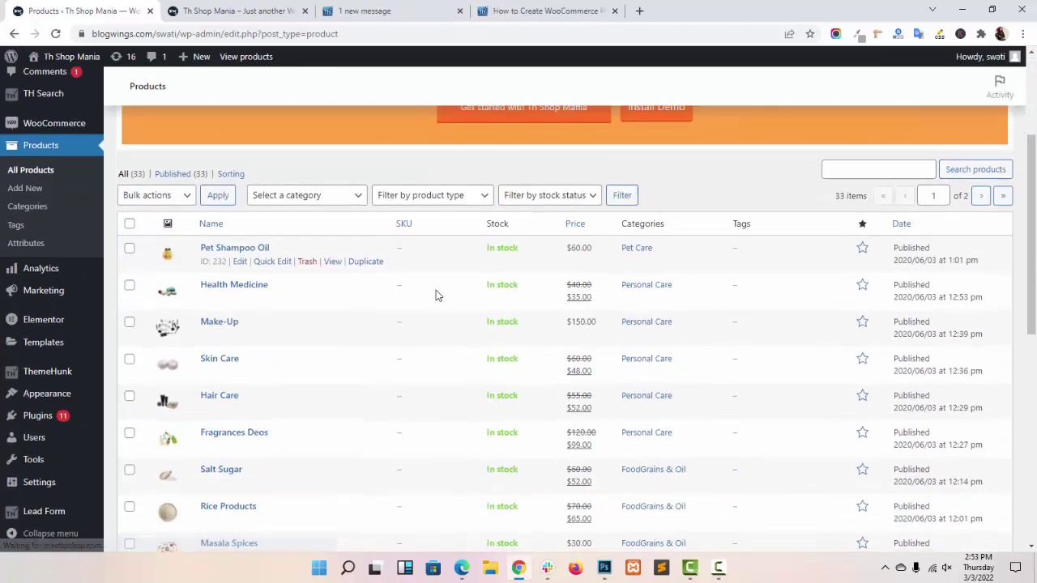
scroll(374, 239, "up", 8)
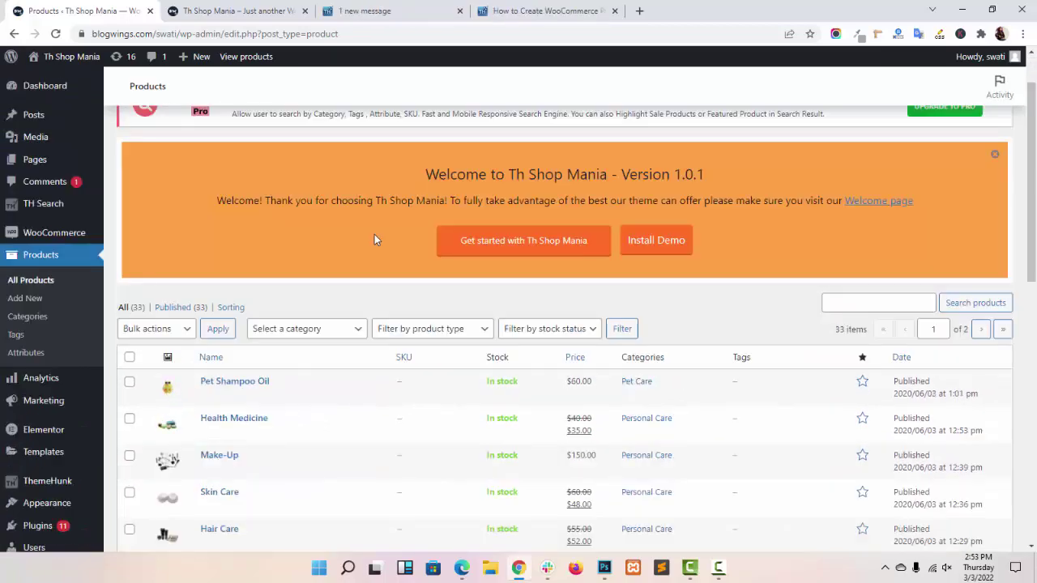
scroll(375, 238, "down", 8)
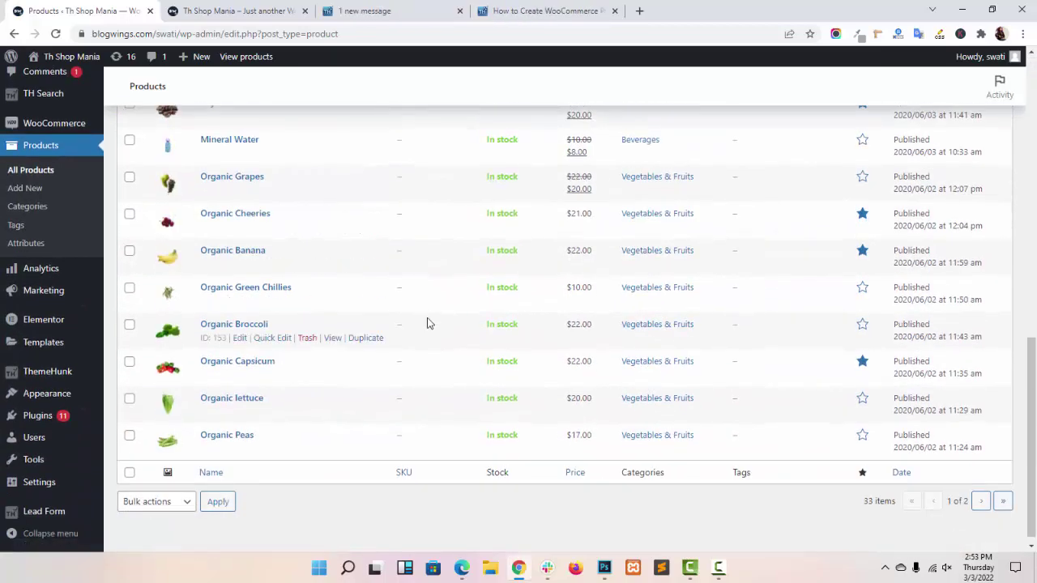
scroll(442, 317, "up", 8)
scroll(444, 315, "down", 8)
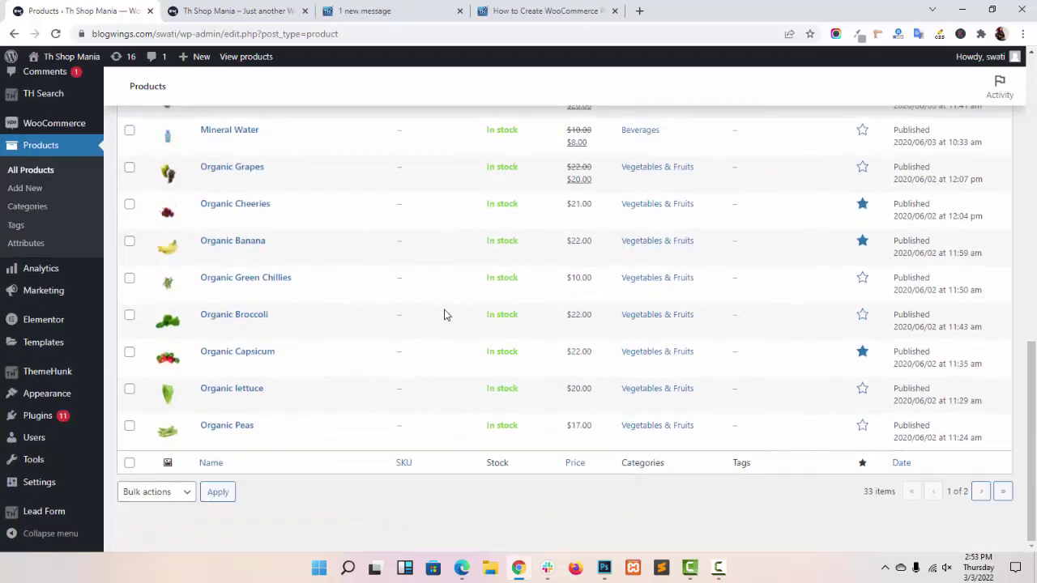
scroll(444, 316, "up", 8)
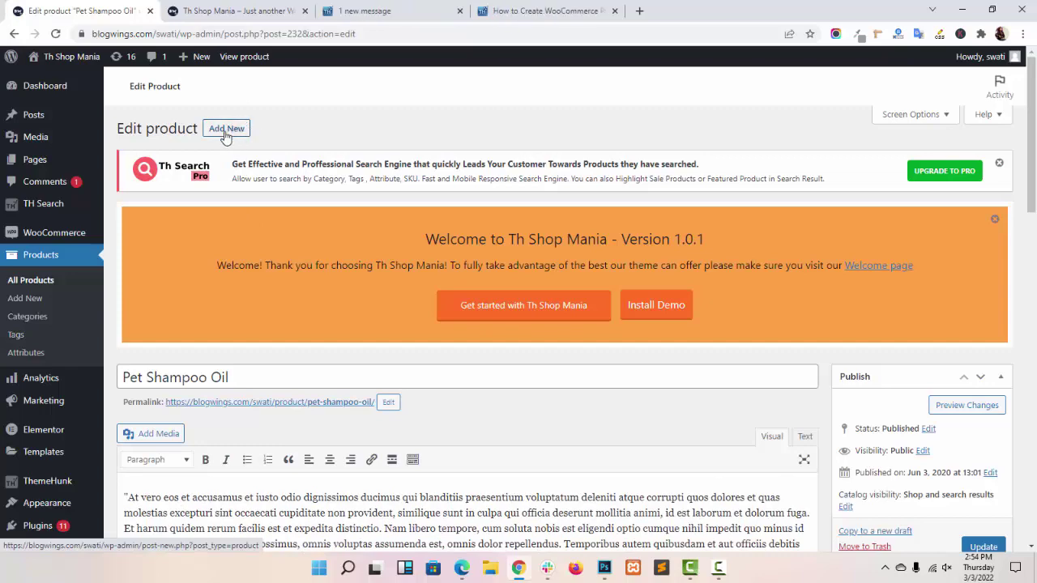
- Examine the product's title and its main description text
scroll(324, 174, "down", 3)
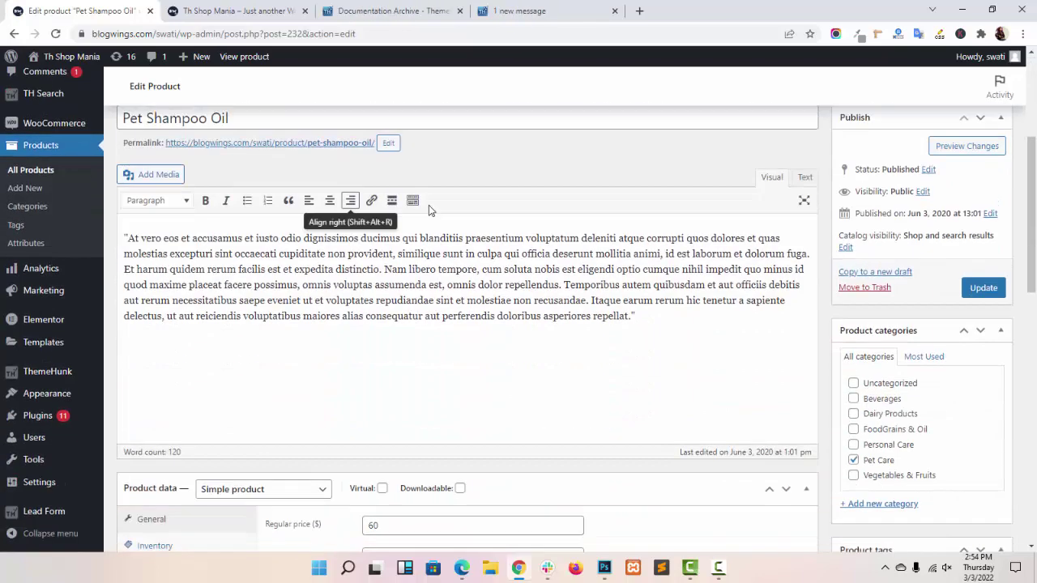
double_click(261, 120)
triple_click(262, 120)
scroll(346, 126, "up", 1)
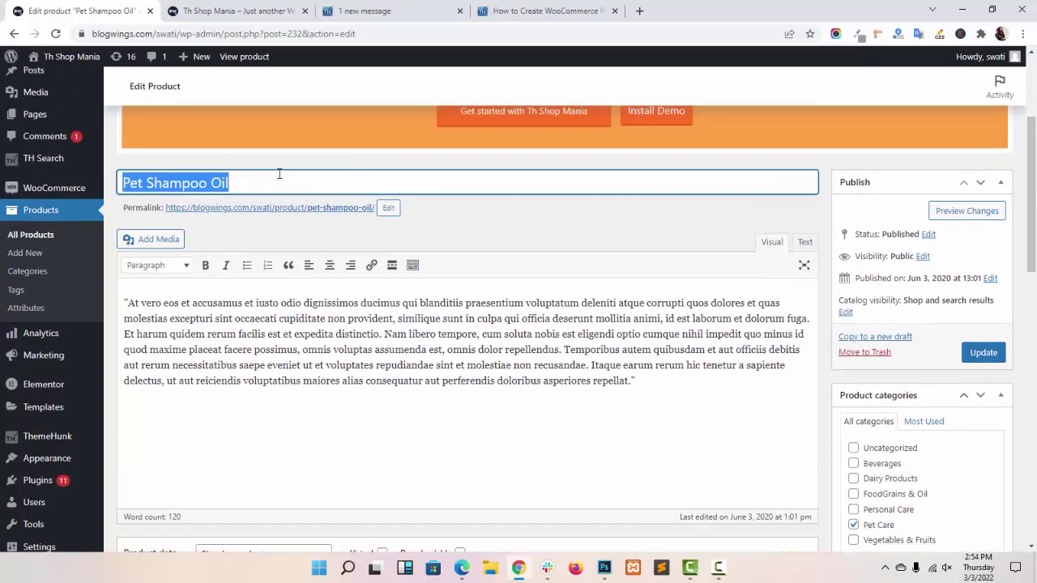
scroll(537, 284, "down", 2)
triple_click(526, 243)
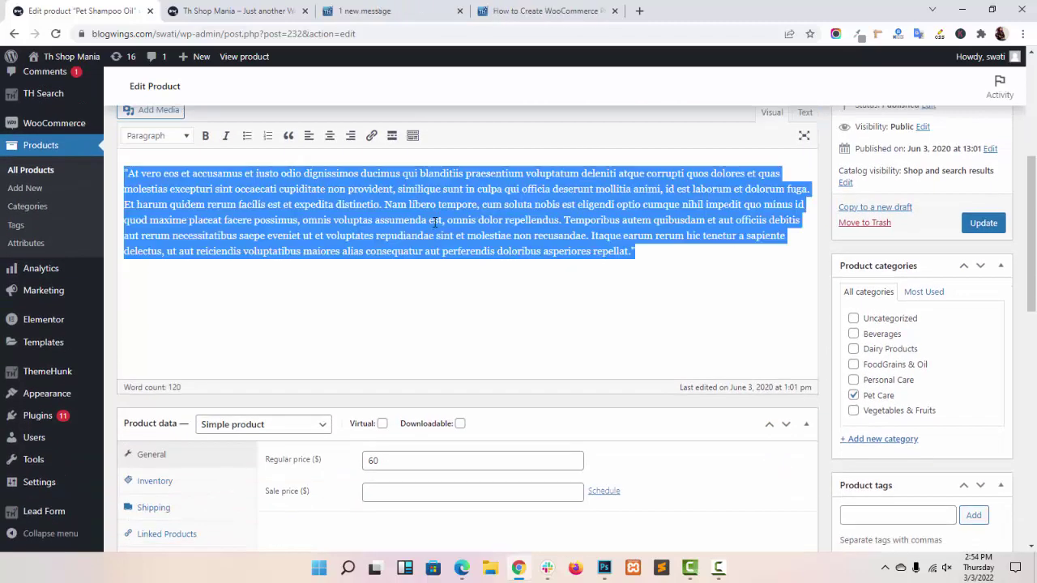
- Review the product data sections from Inventory to Advanced, return to General, and examine the product short description
scroll(527, 243, "down", 4)
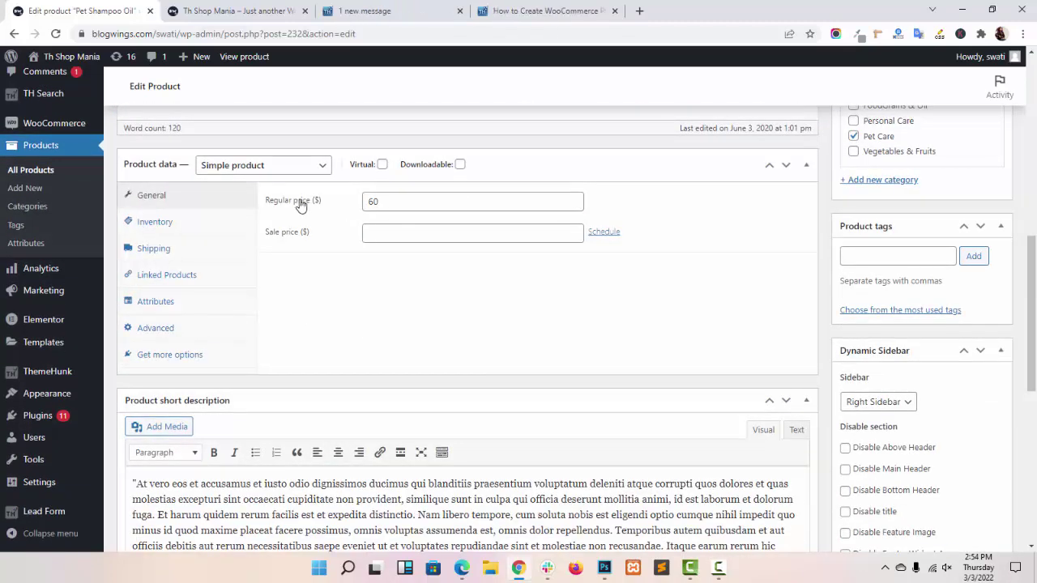
left_click(195, 233)
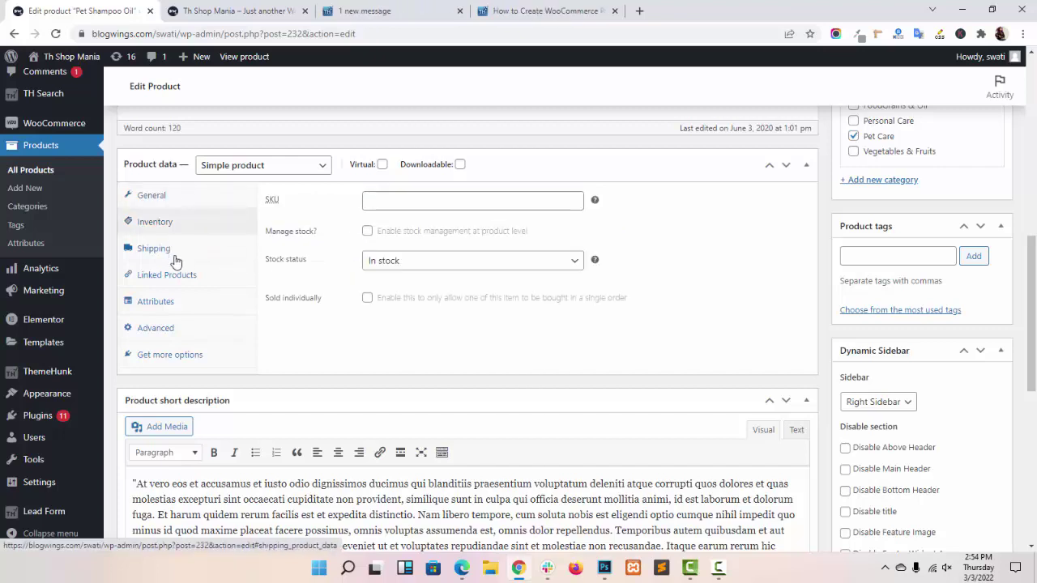
left_click(175, 249)
left_click(203, 277)
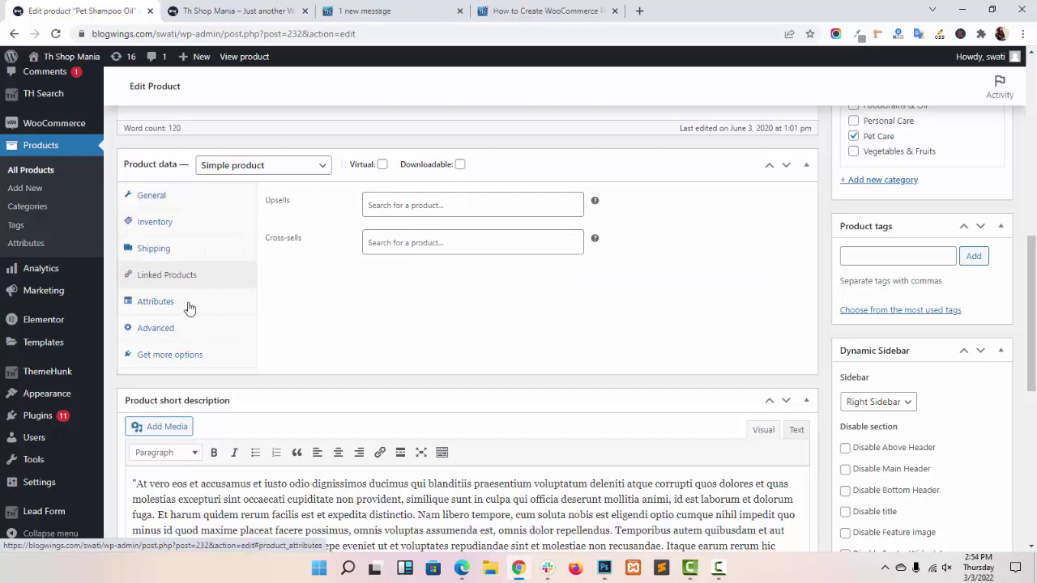
left_click(190, 306)
left_click(190, 334)
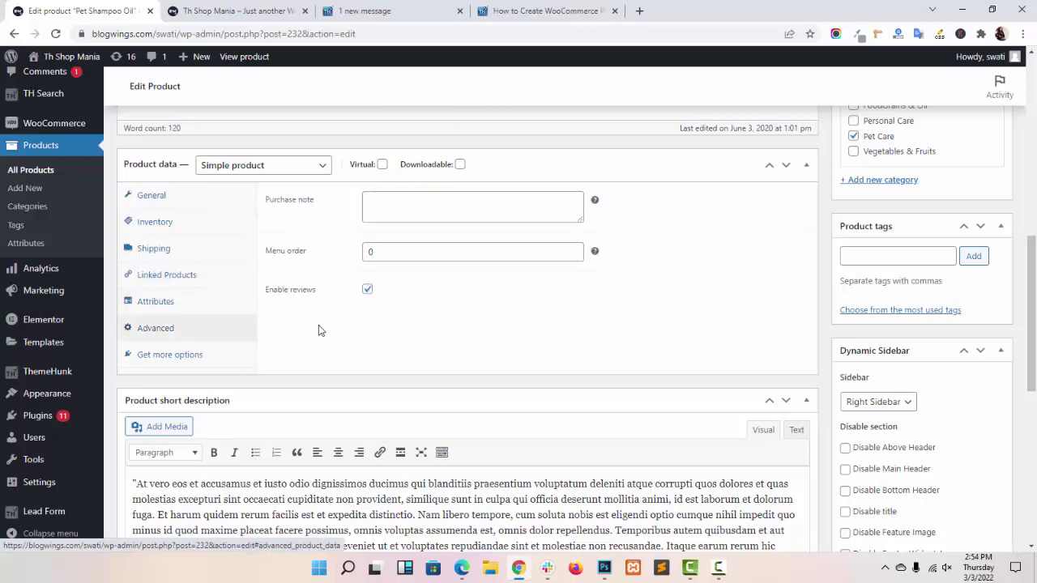
left_click(209, 199)
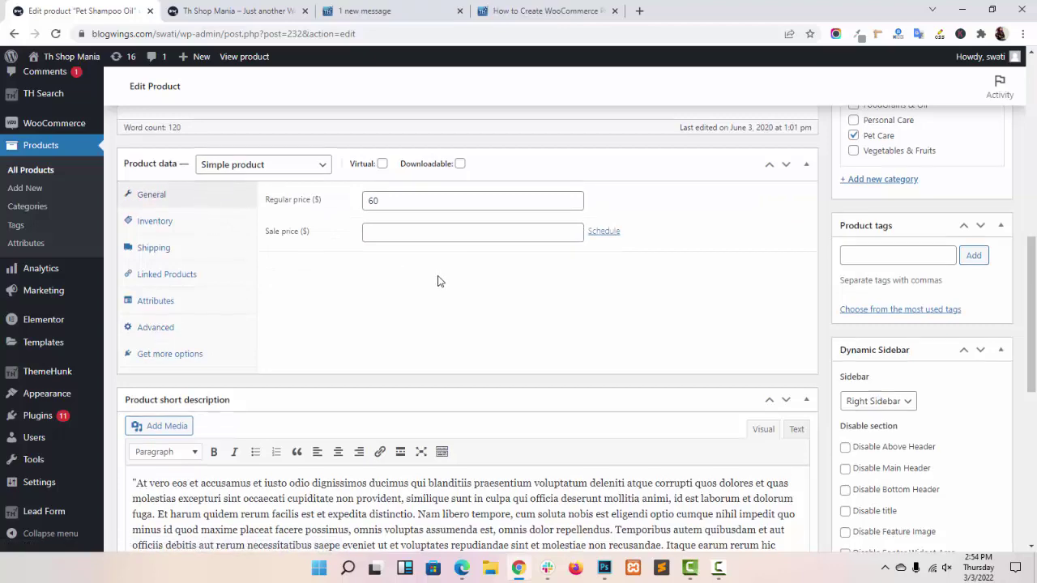
scroll(437, 280, "down", 3)
triple_click(330, 273)
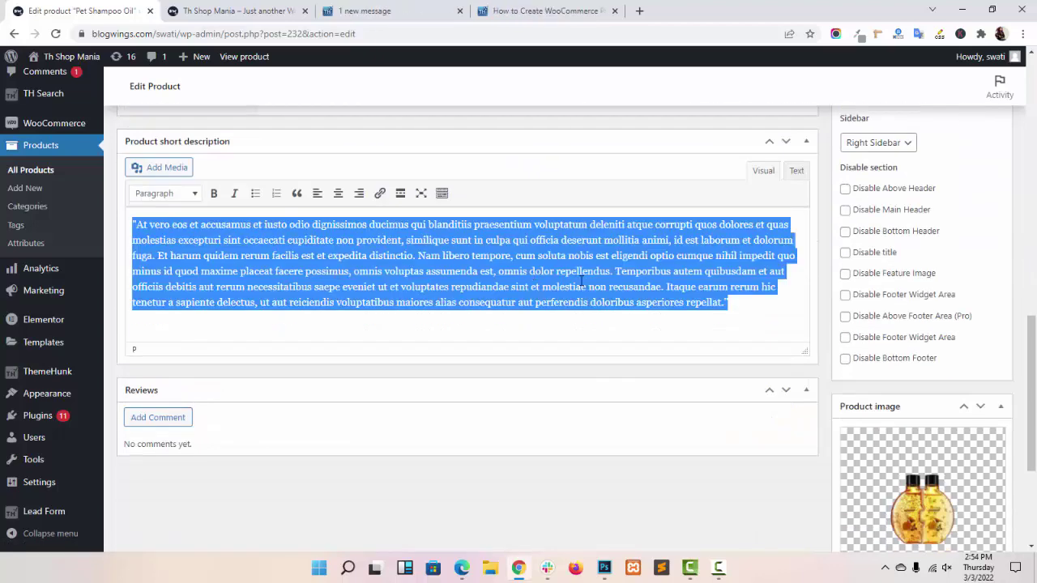
- Add the image of the green and yellow perfume bottles from the media library to the product gallery
scroll(1006, 317, "down", 2)
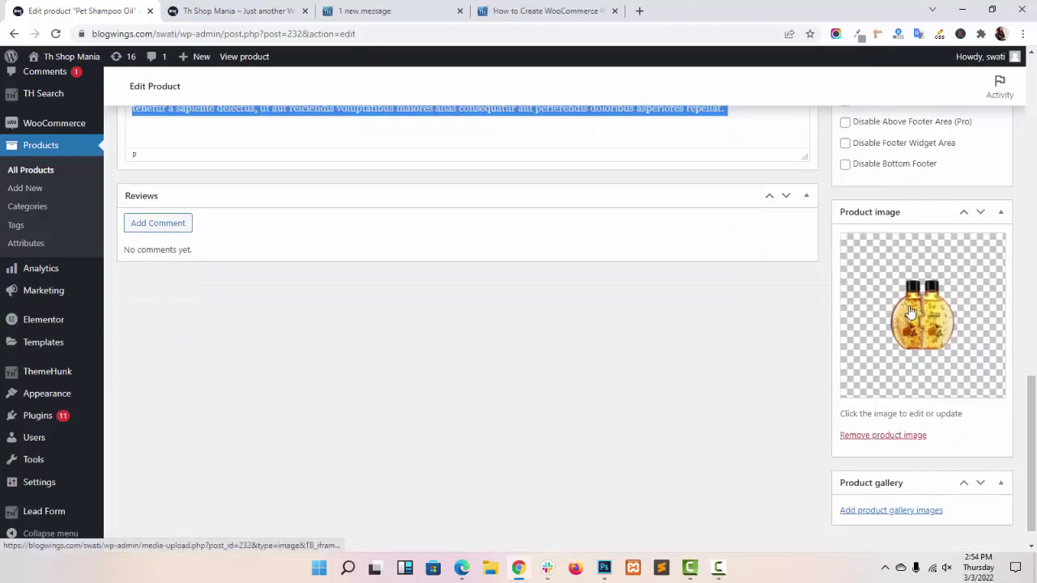
scroll(936, 306, "down", 1)
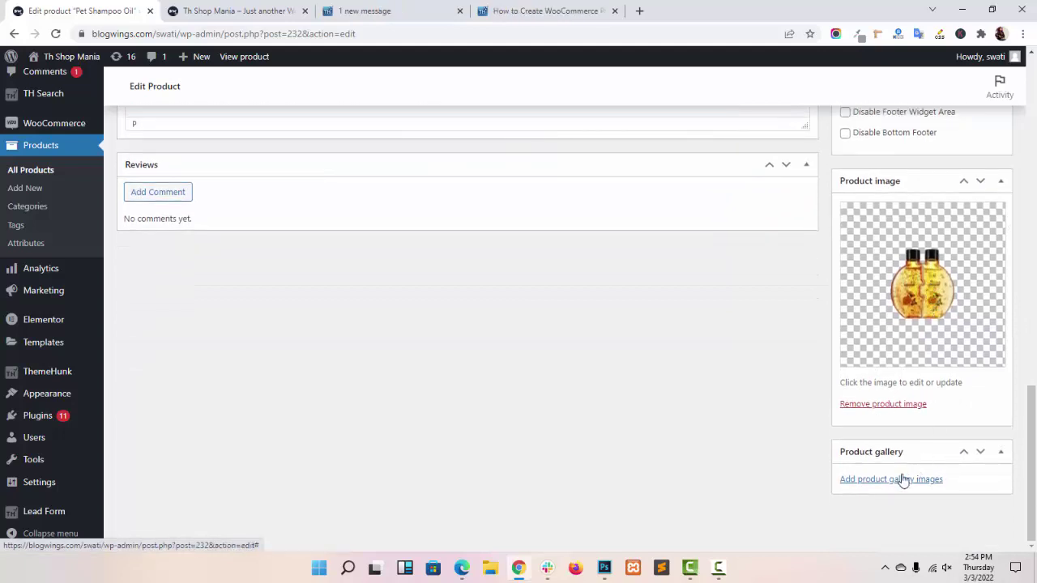
left_click(902, 478)
left_click(134, 117)
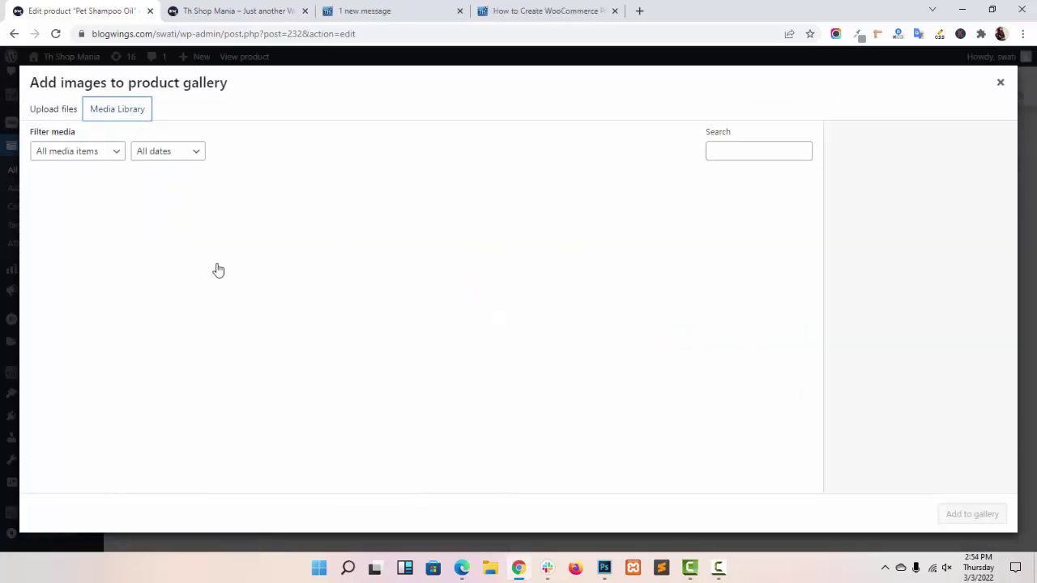
scroll(524, 344, "down", 2)
scroll(524, 344, "down", 2)
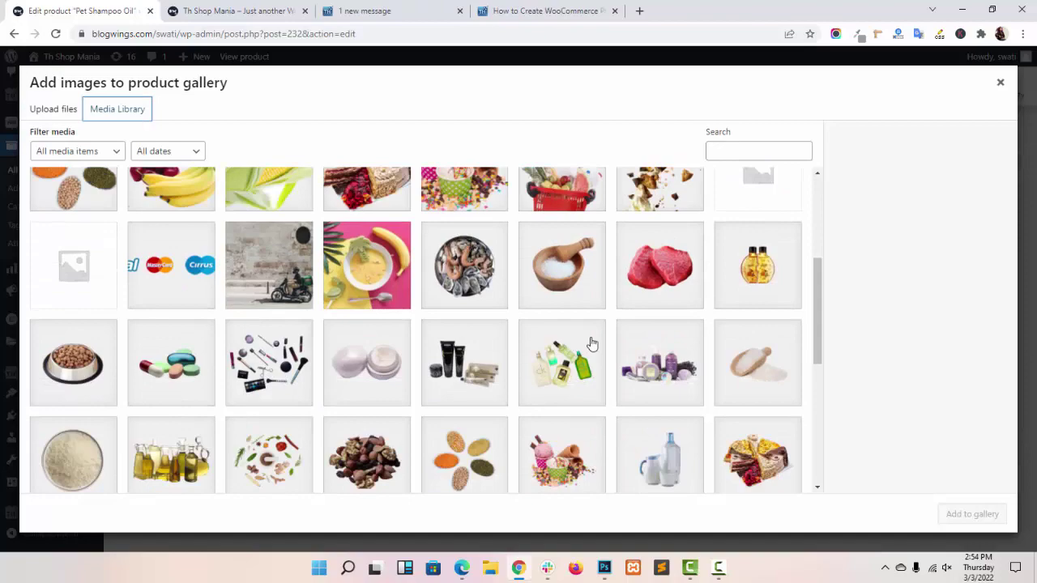
left_click(587, 344)
left_click(963, 518)
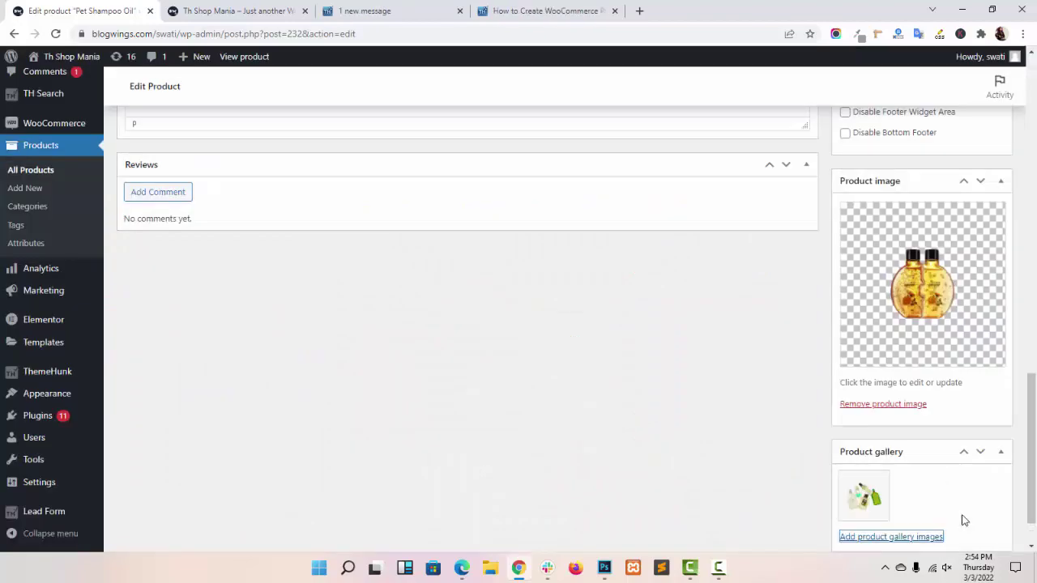
- Check the product's sidebar choices and categories, and update the product
scroll(921, 431, "up", 8)
scroll(922, 431, "down", 2)
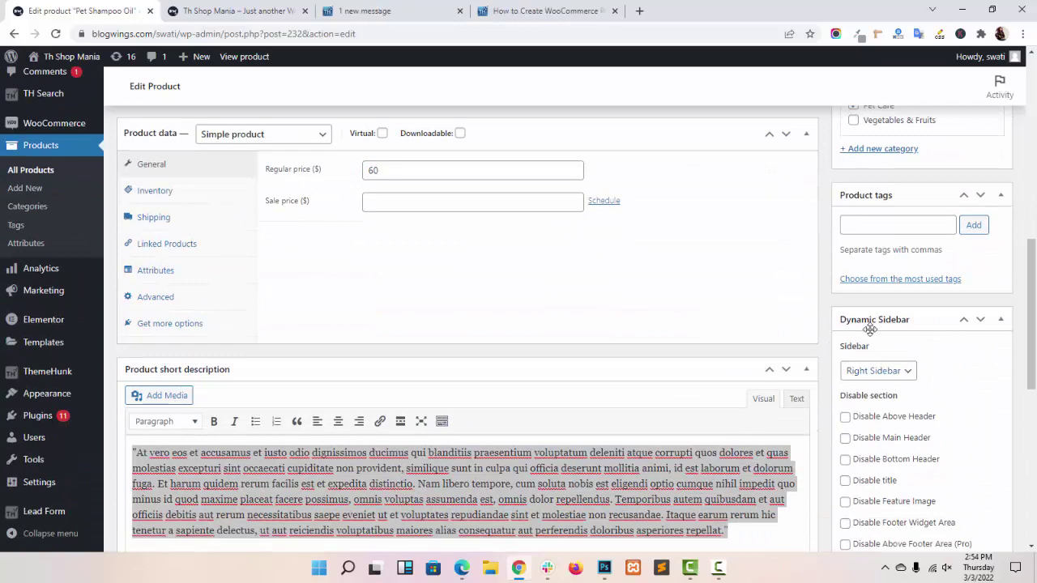
left_click(908, 370)
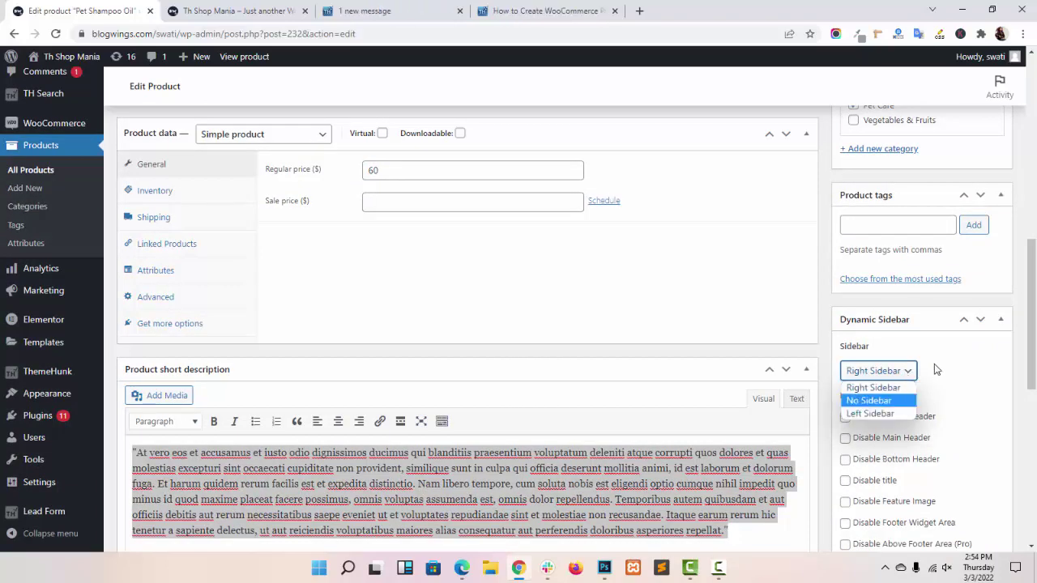
scroll(919, 336, "up", 4)
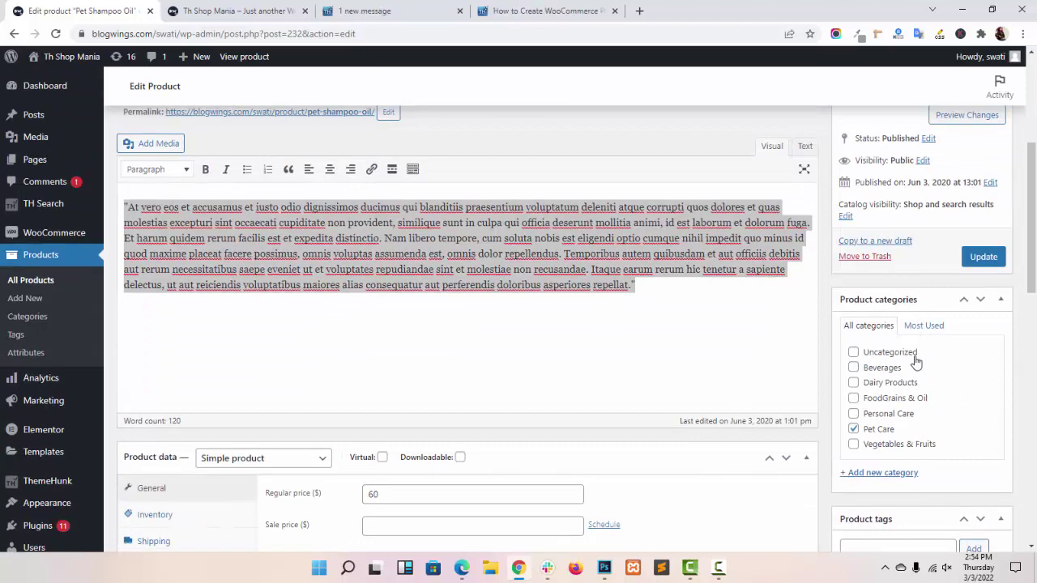
left_click(982, 265)
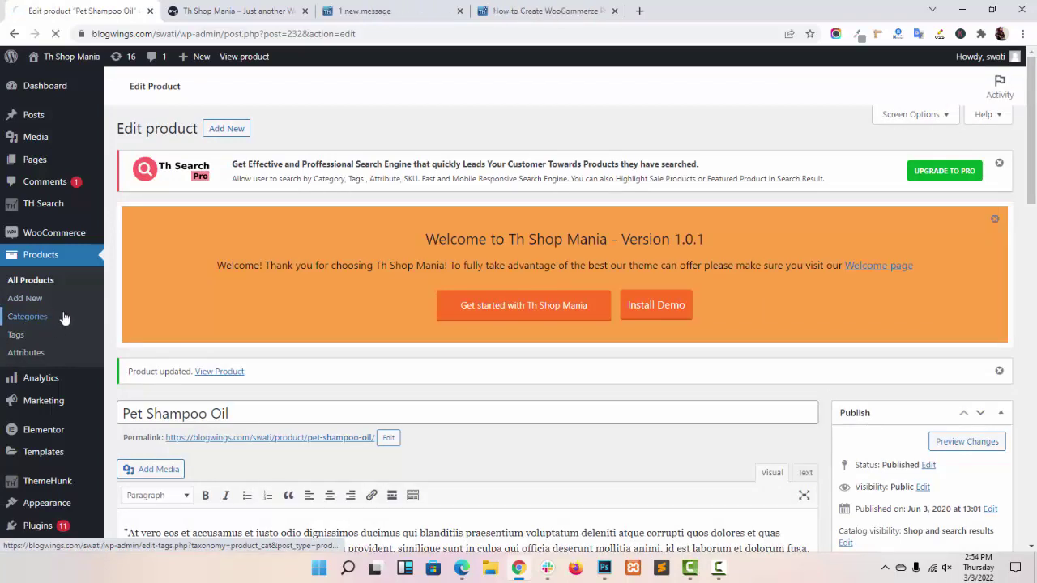
- Open the product categories and examine the new-category form, the category list and the edit form of the Beverages category
left_click(46, 318)
scroll(196, 286, "down", 2)
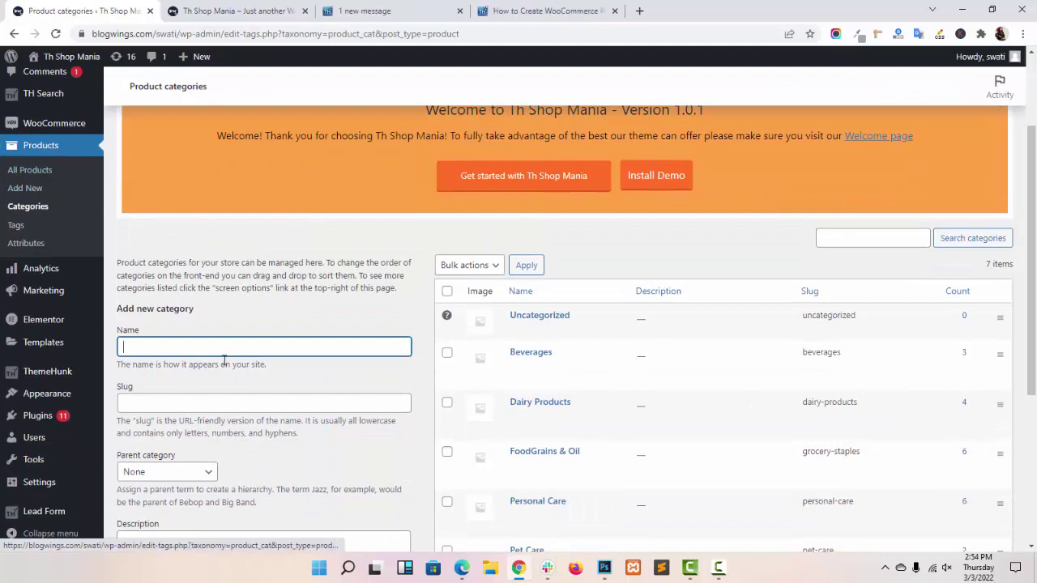
scroll(454, 267, "down", 2)
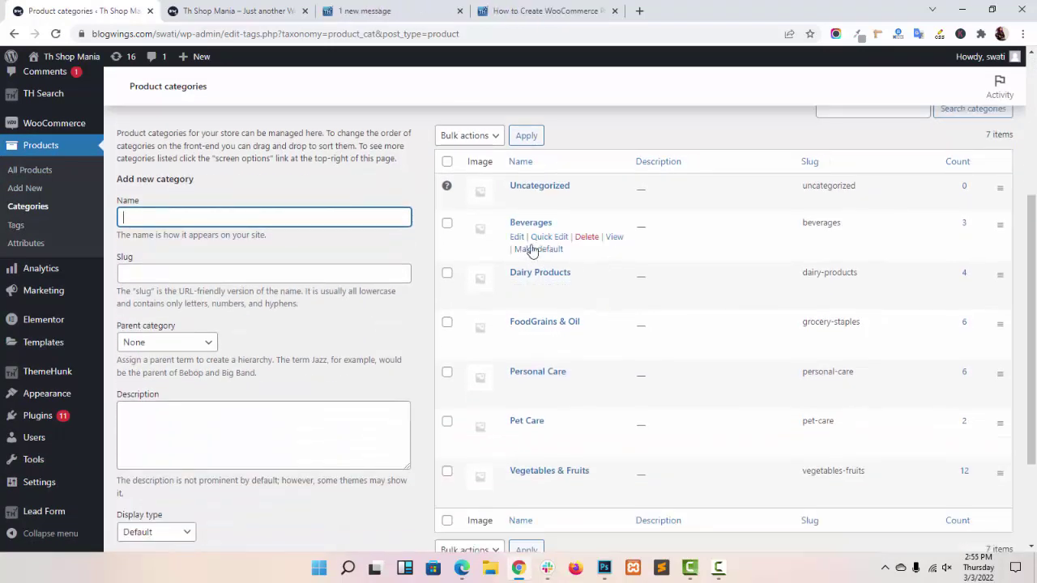
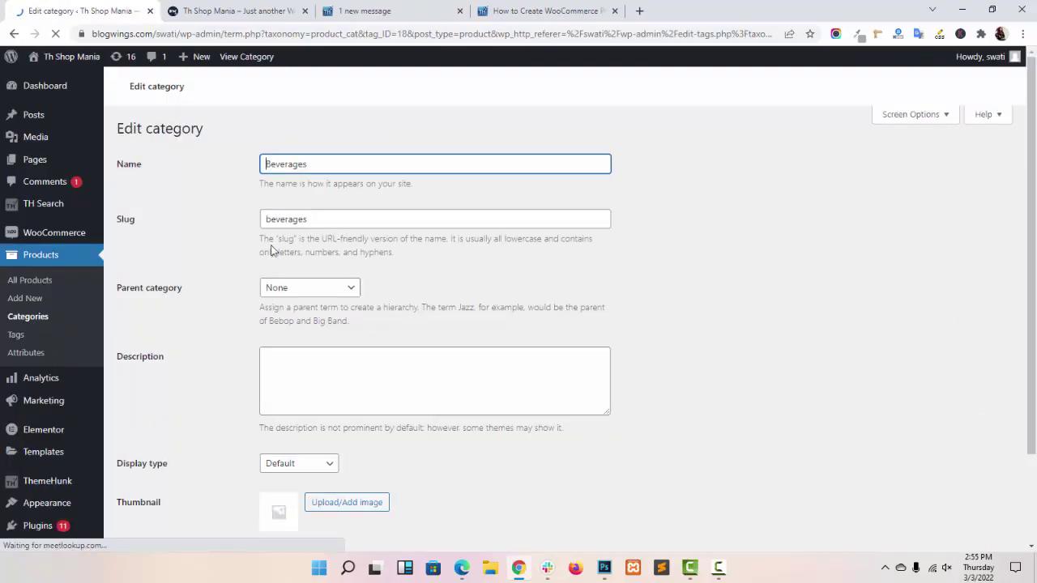
scroll(375, 268, "down", 2)
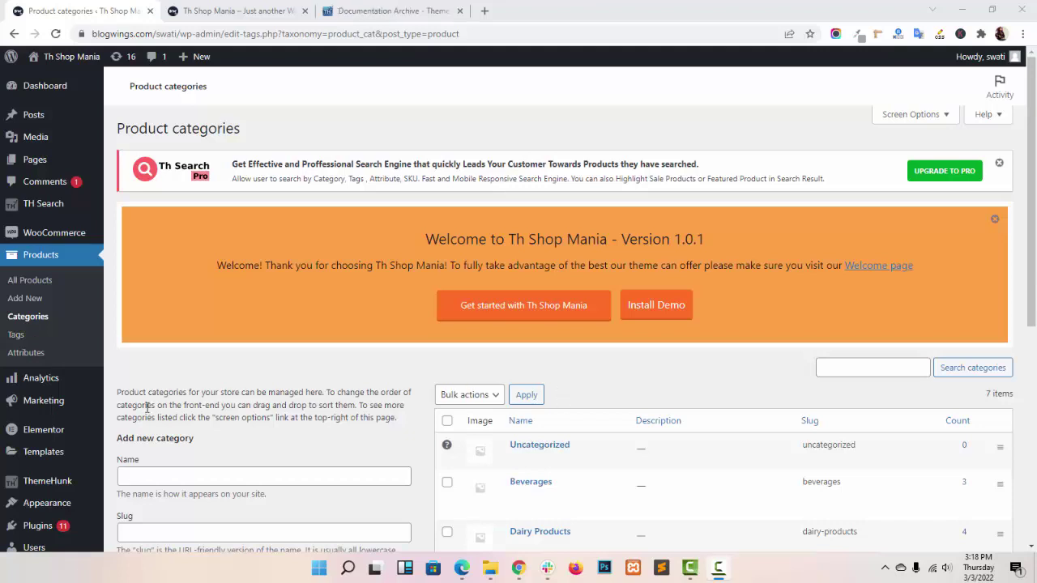
- Open the theme customizer in a new tab and go to the WooCommerce Product Style settings
scroll(130, 413, "down", 1)
mouse_move(60, 441)
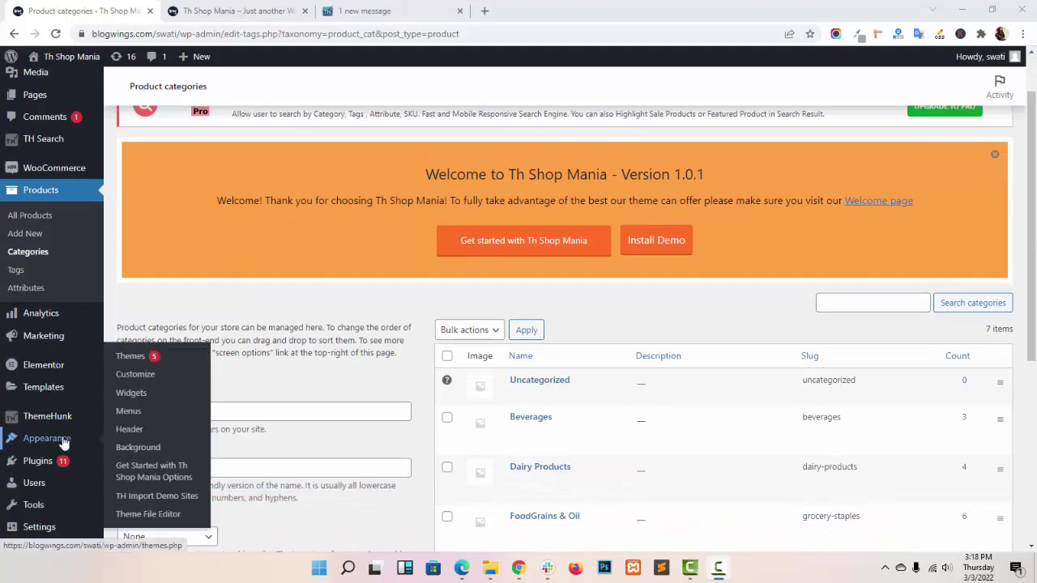
middle_click(136, 375)
left_click(243, 11)
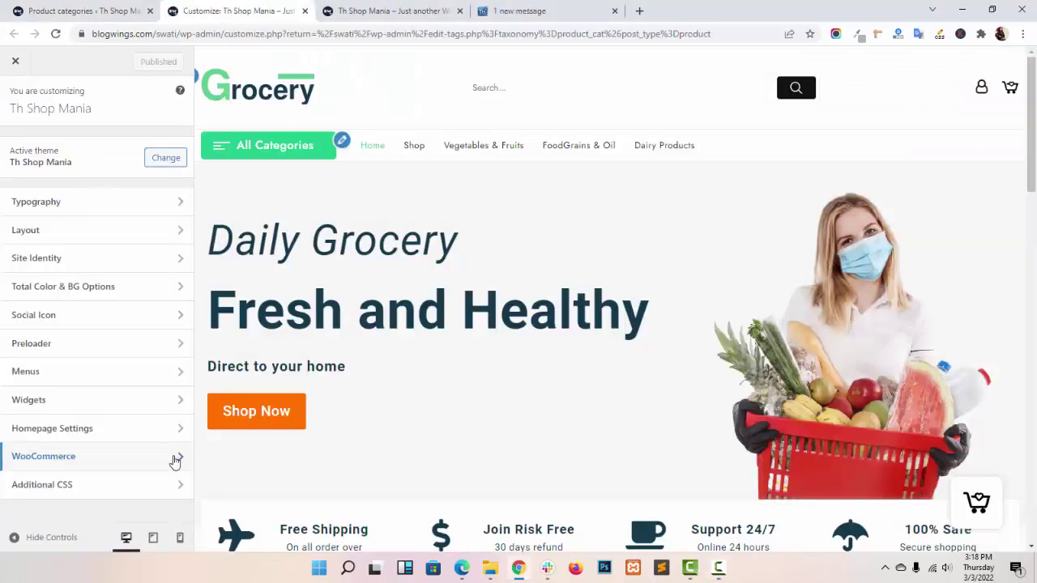
left_click(175, 458)
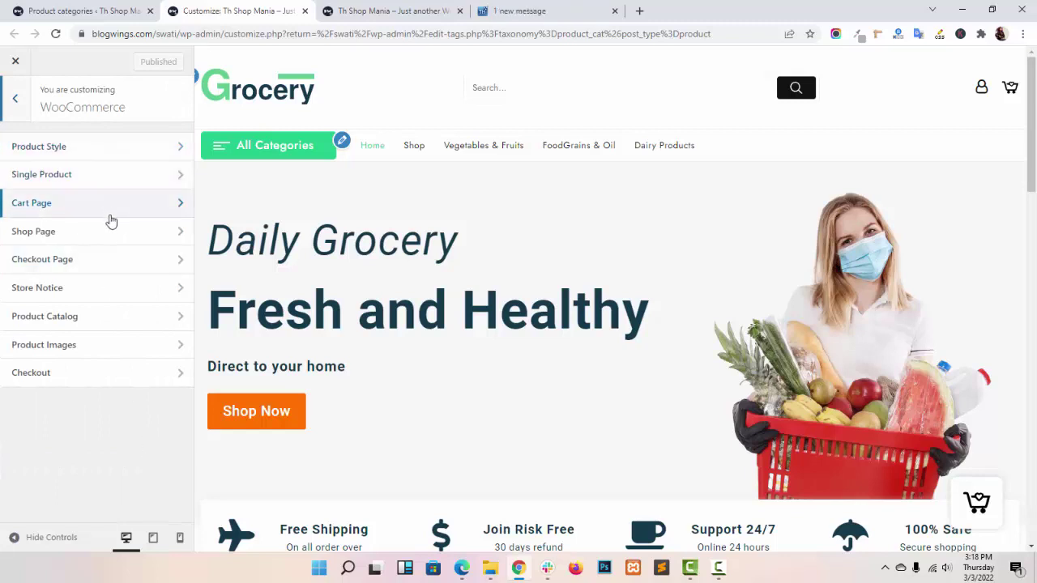
left_click(92, 146)
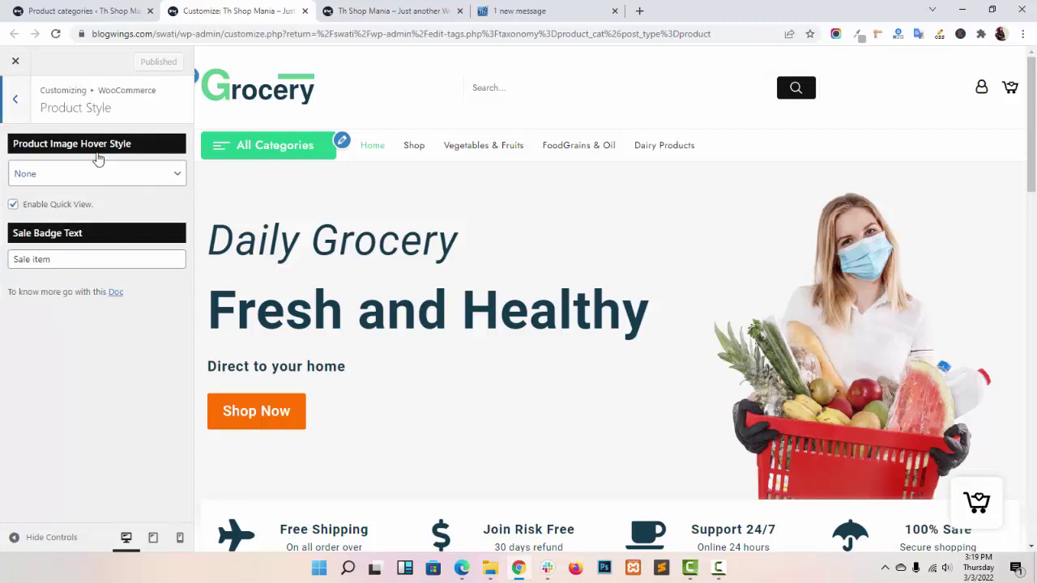
- Set the product image hover style to Zoom and preview it on the Shop page
left_click(55, 175)
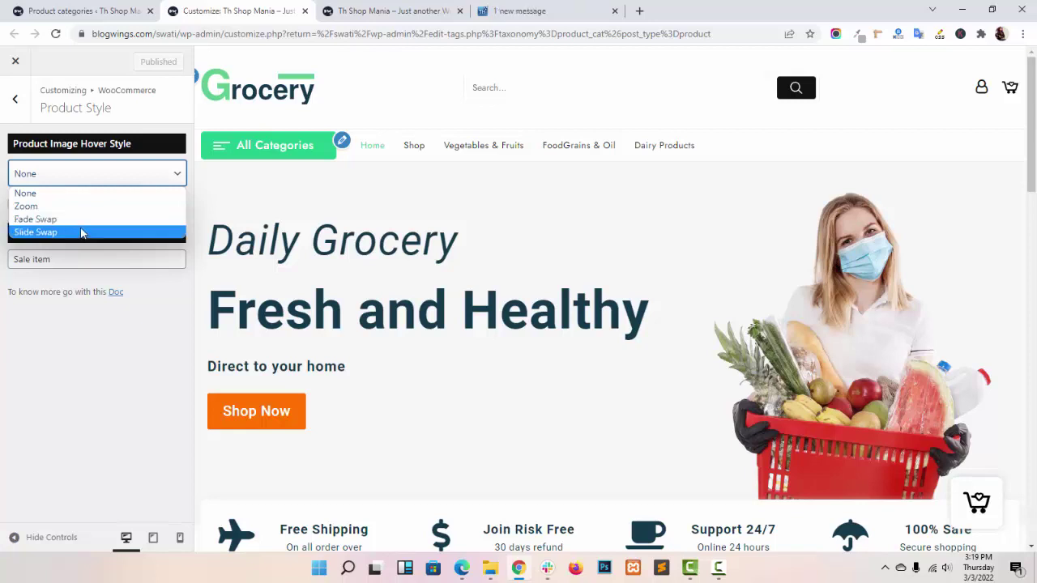
left_click(76, 207)
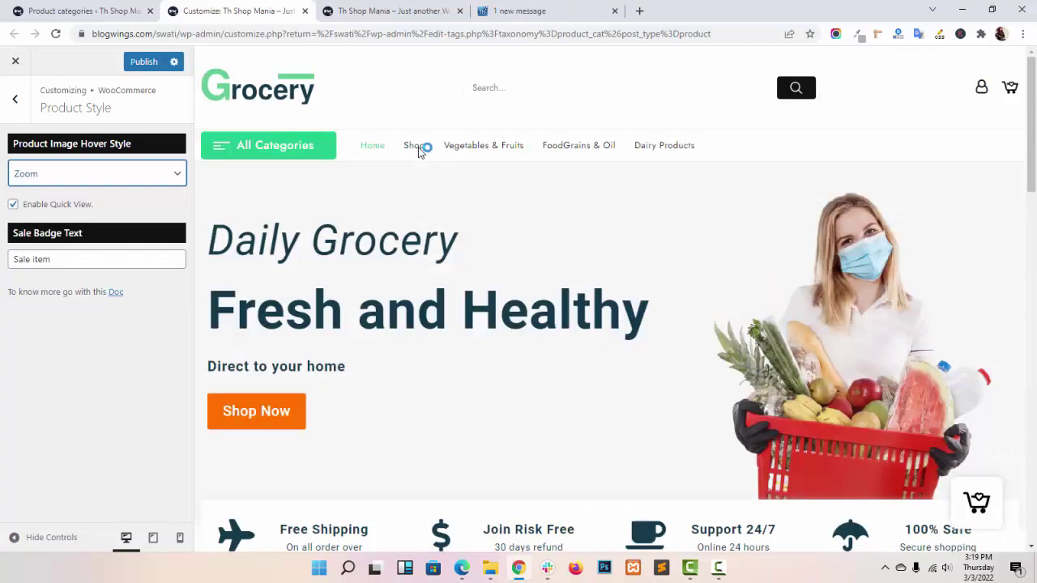
left_click(420, 149)
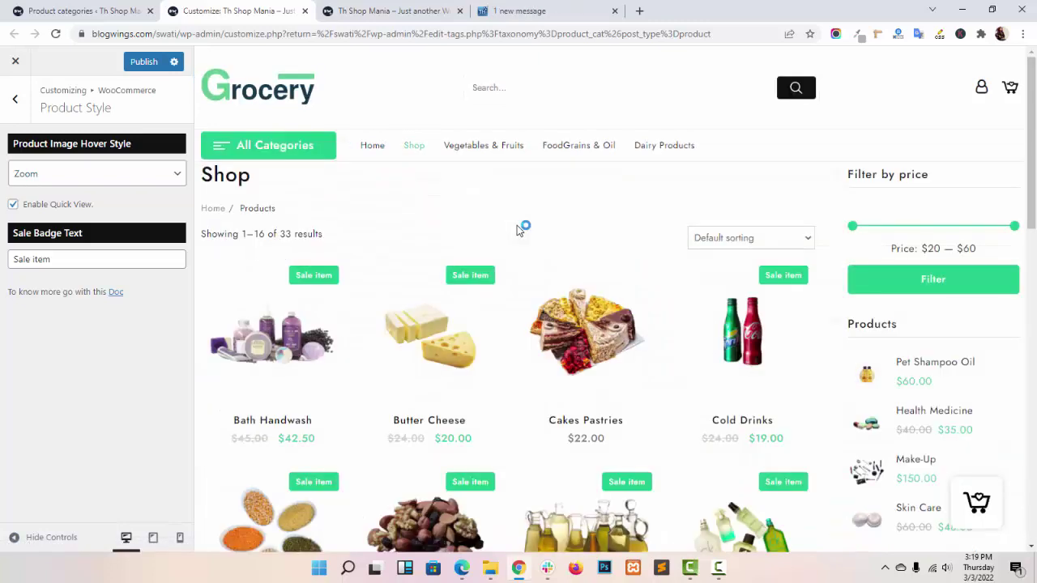
scroll(519, 229, "down", 1)
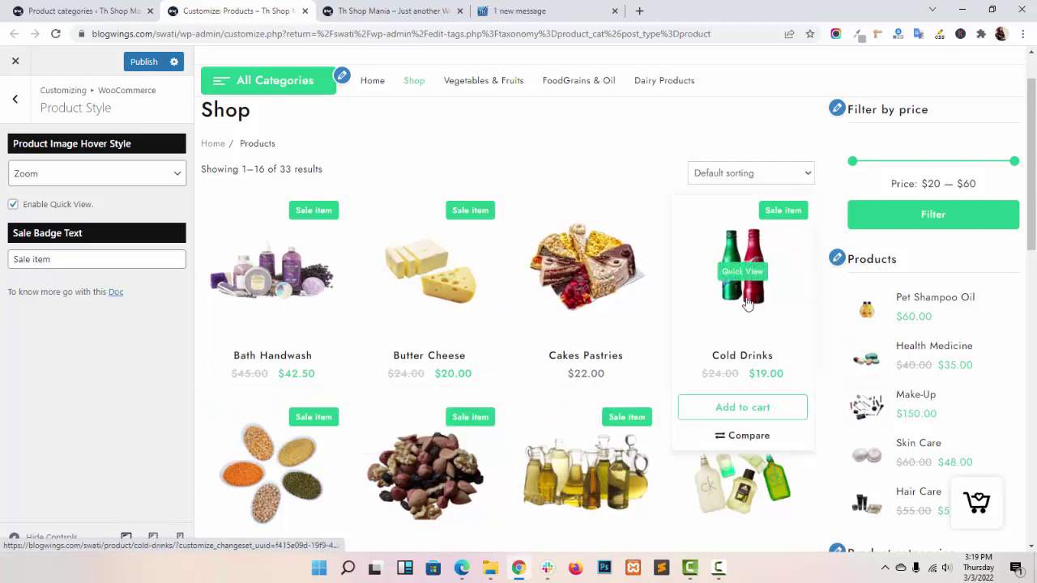
- Try the Fade Swap product image hover style on the Bath Handwash product in the Shop preview
left_click(117, 175)
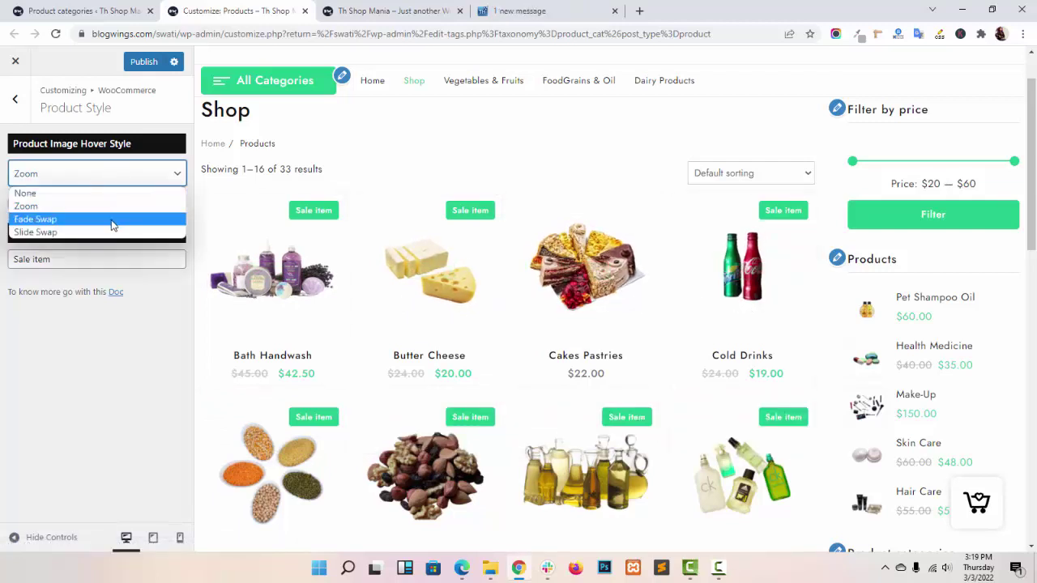
left_click(114, 218)
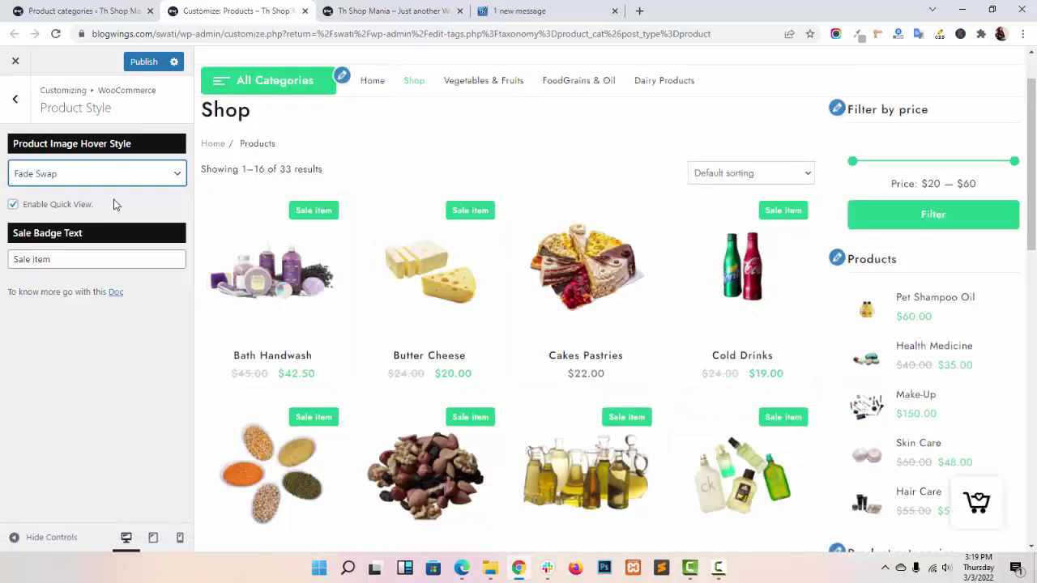
mouse_move(316, 302)
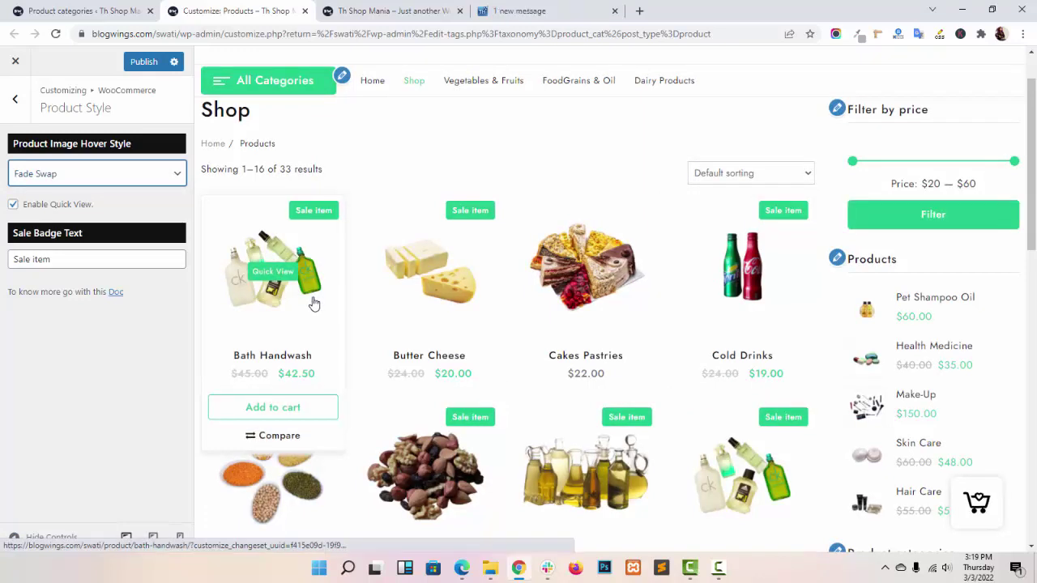
- Set the product image hover style to Slide Swap and check the Bath Handwash quick view in the Shop preview
left_click(142, 174)
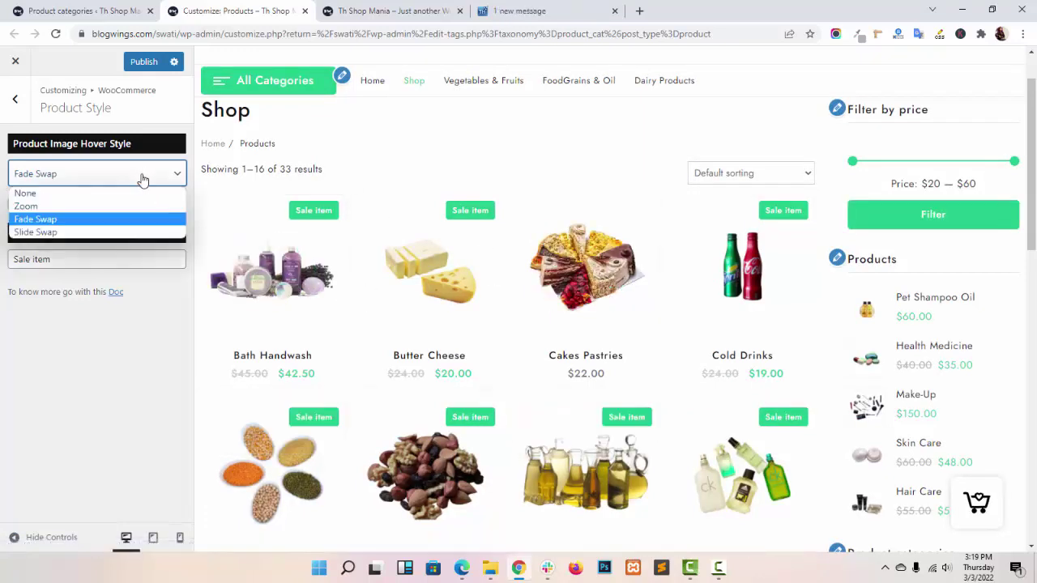
left_click(133, 232)
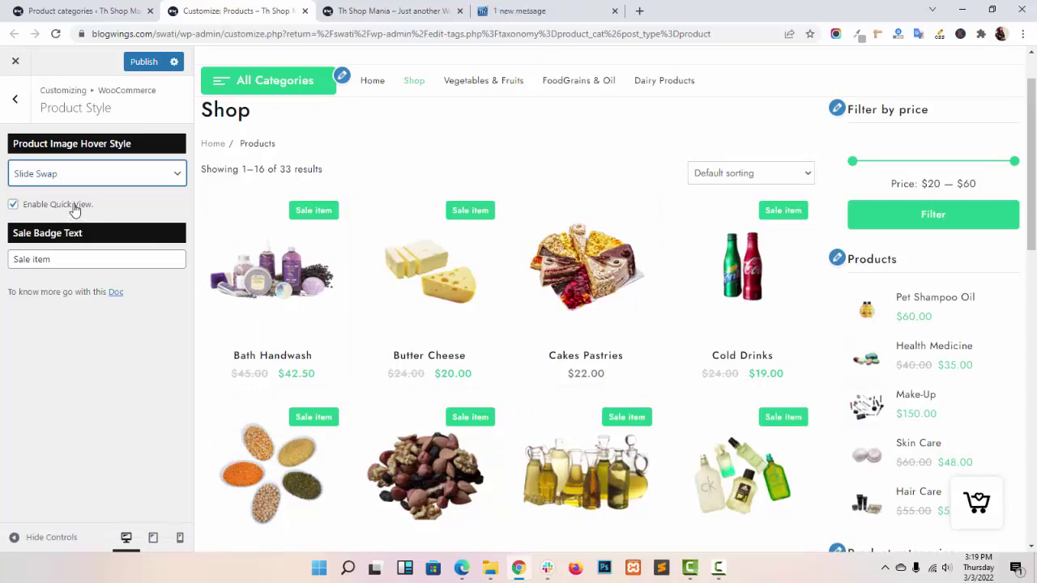
left_click(278, 280)
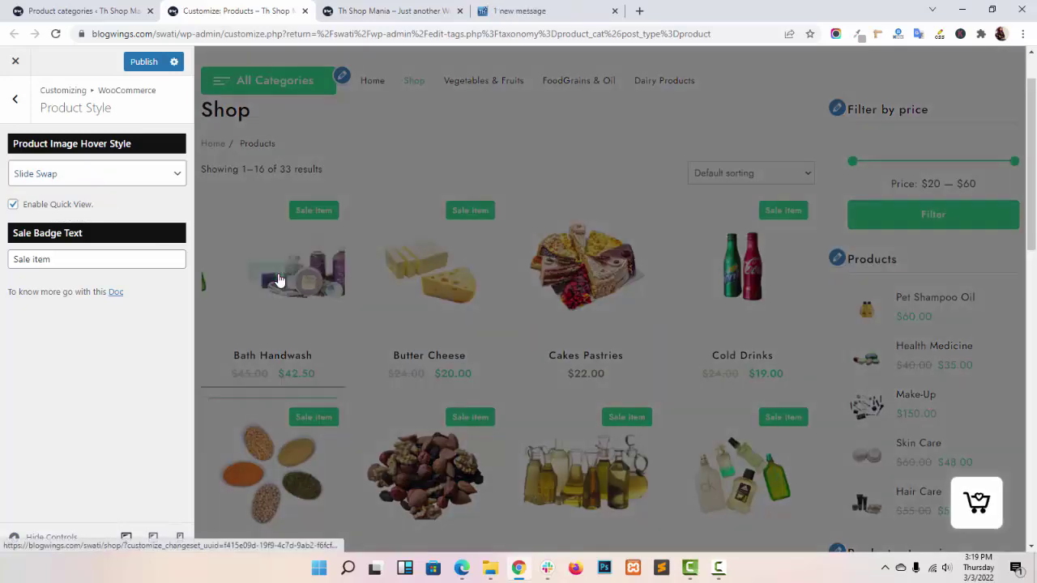
scroll(673, 255, "down", 2)
scroll(673, 255, "up", 2)
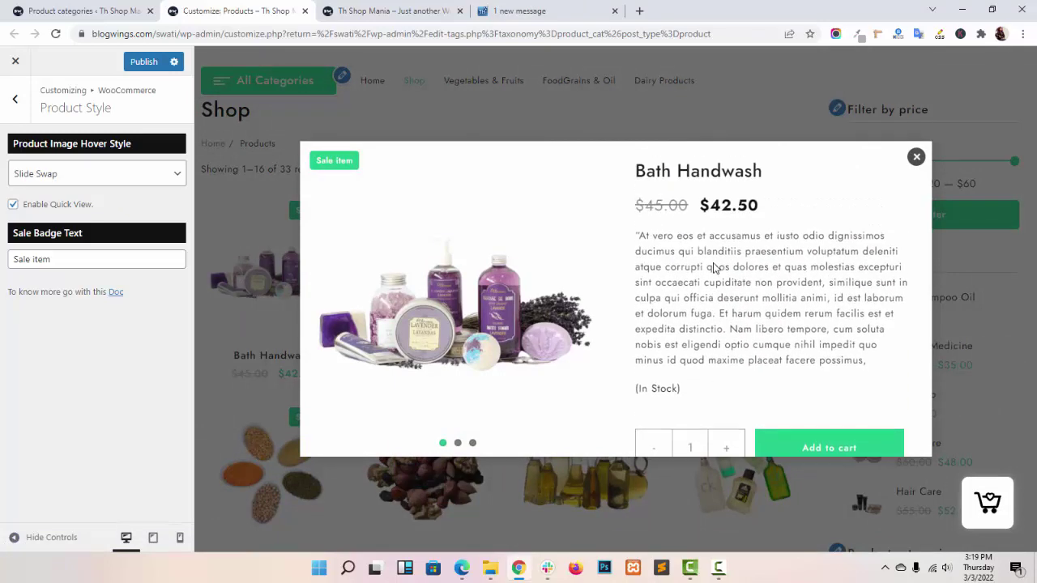
scroll(714, 262, "down", 2)
scroll(714, 262, "up", 2)
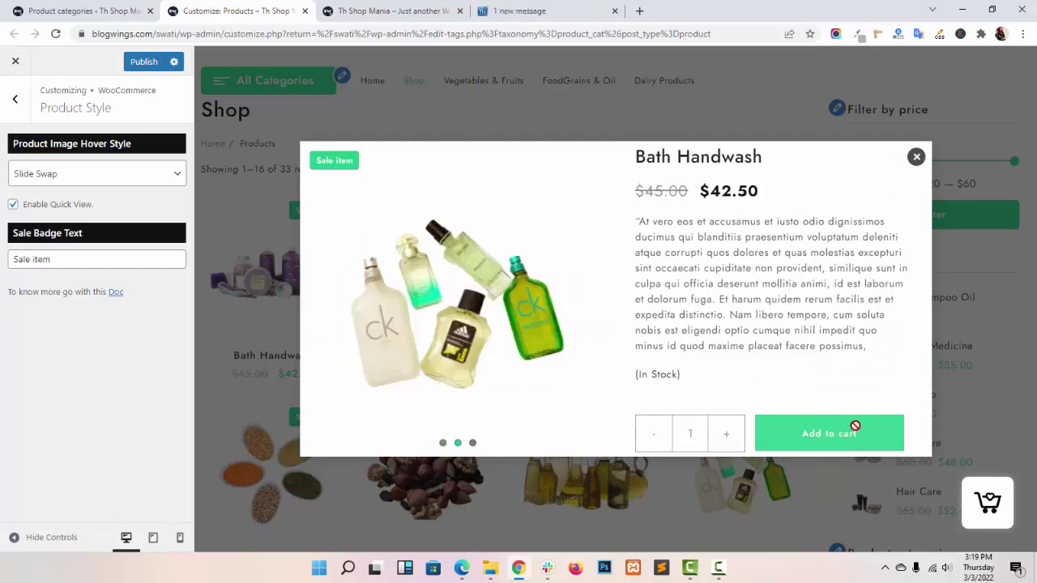
left_click(916, 157)
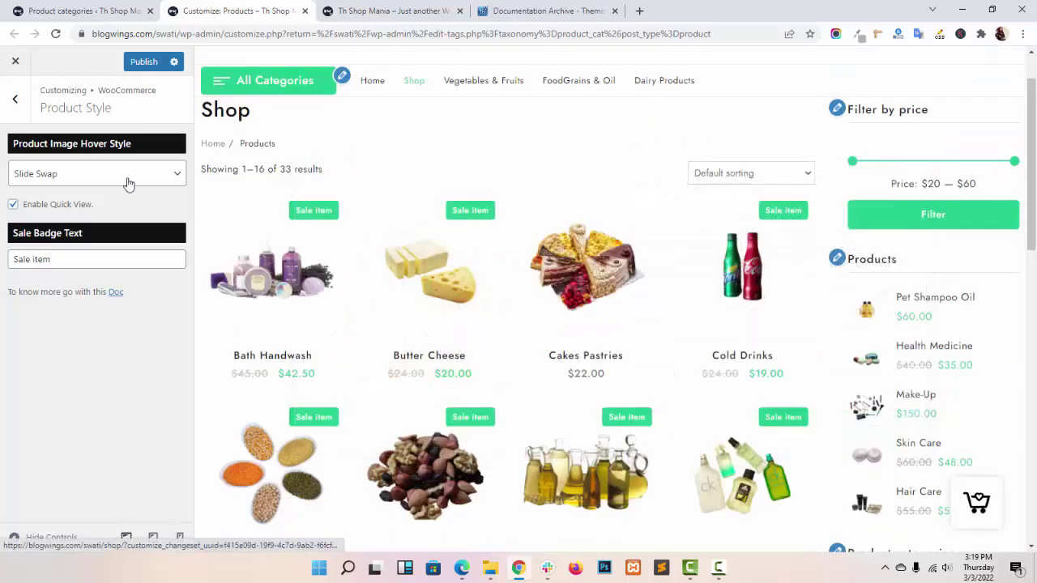
- Change the sale badge text to "Sale" and publish the product style changes
left_click(67, 259)
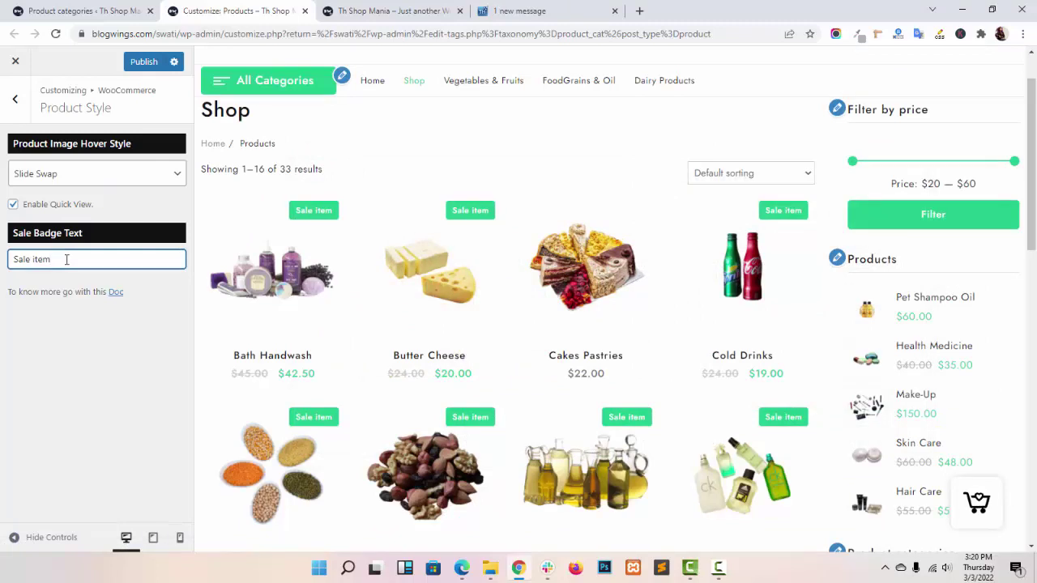
key("ctrl+a")
type("Sale")
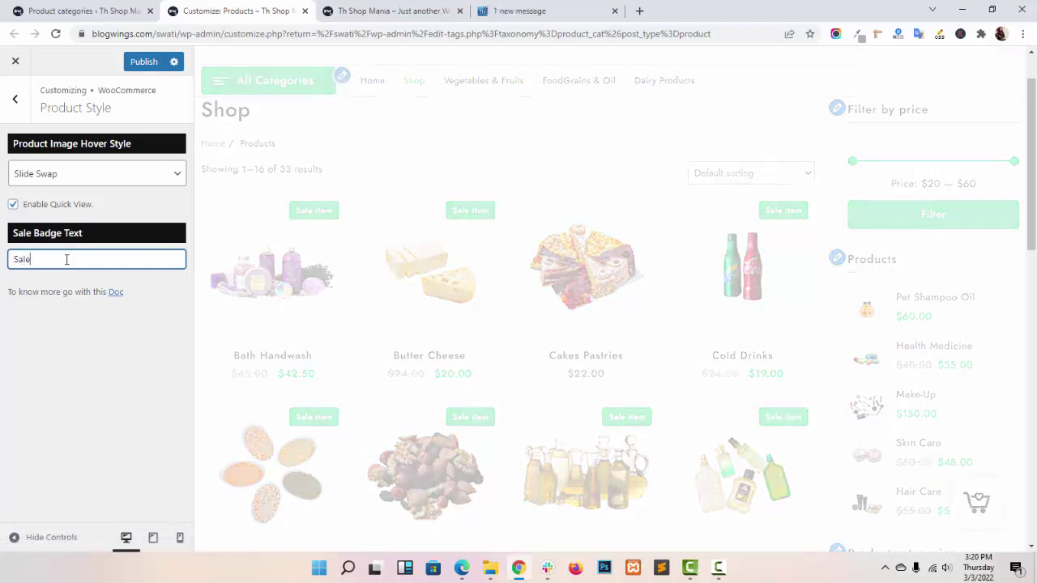
left_click(144, 61)
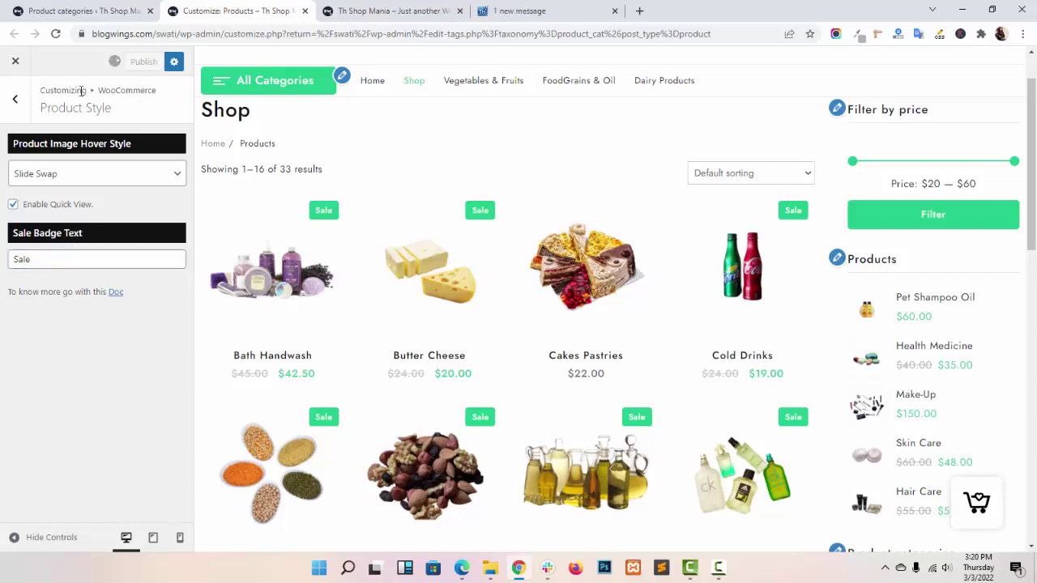
- Go to the WooCommerce Single Product settings and load the Bath Handwash product page in the preview
left_click(4, 105)
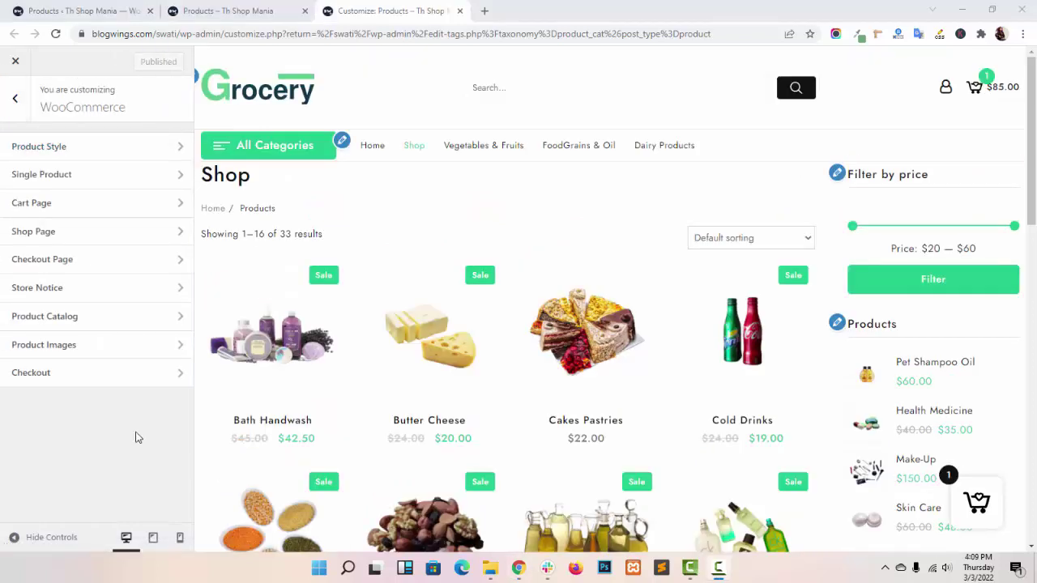
left_click(110, 173)
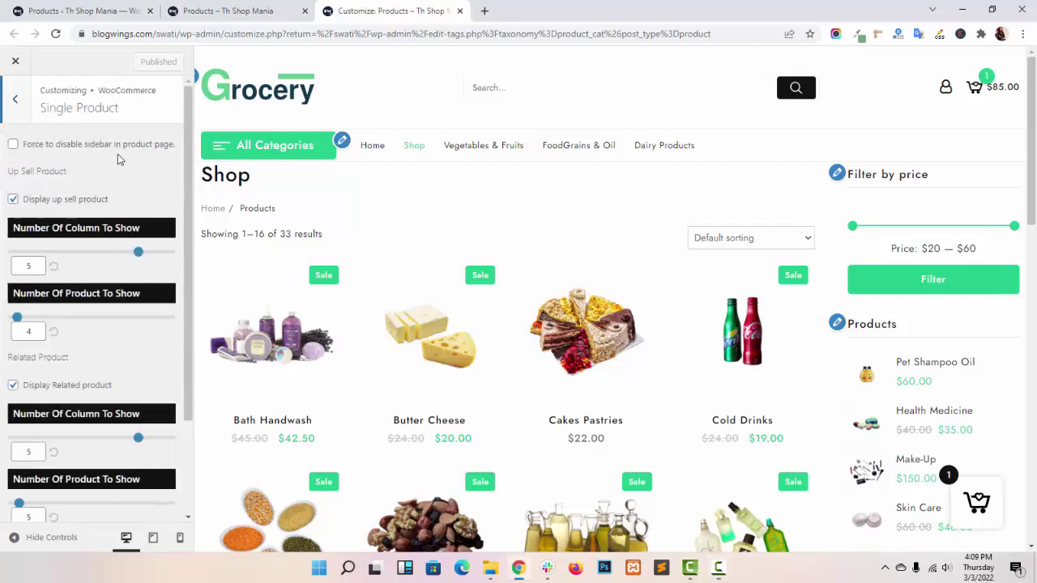
scroll(102, 153, "down", 3)
scroll(155, 234, "up", 3)
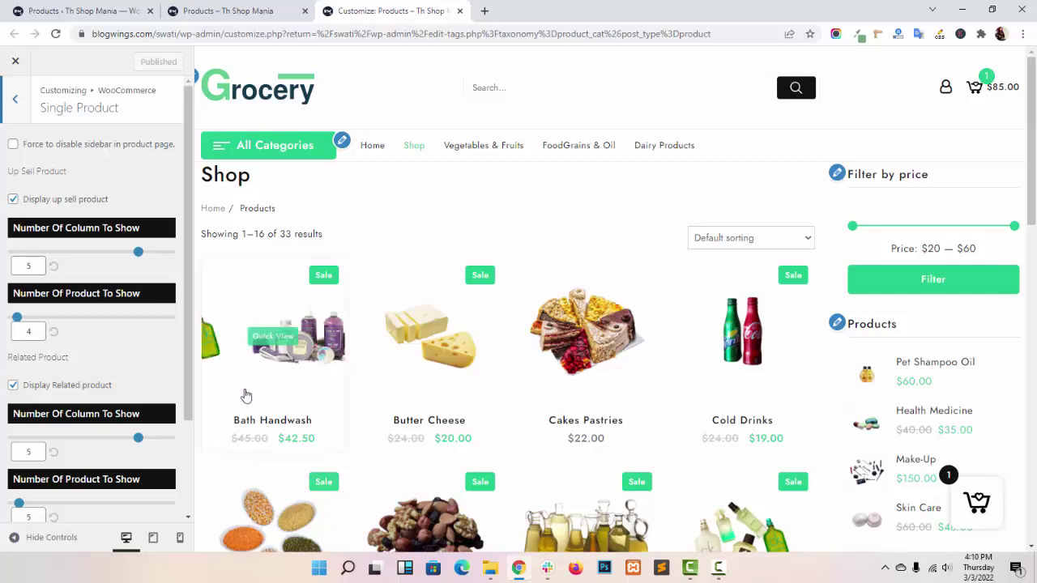
left_click(284, 391)
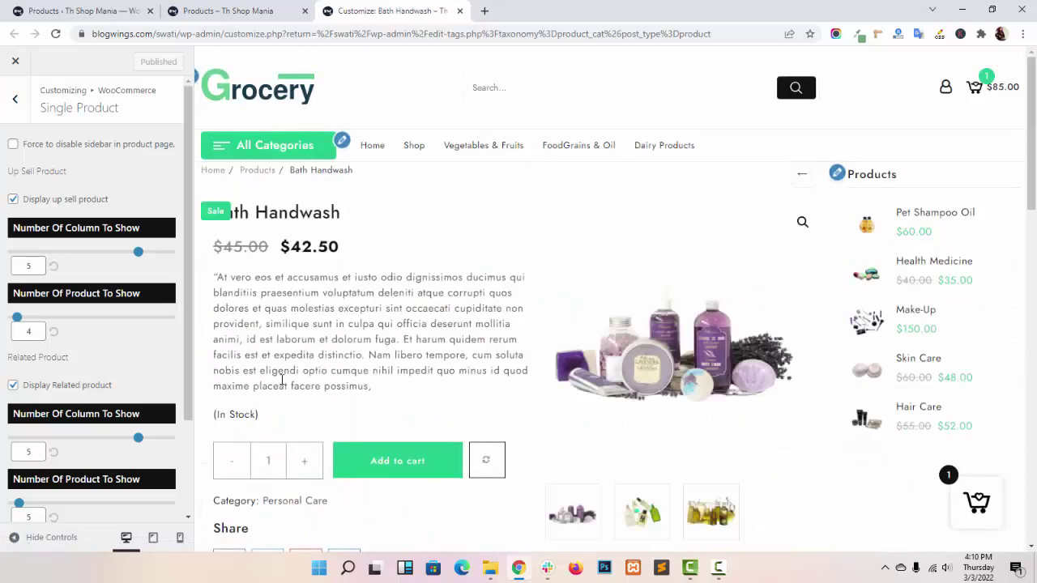
scroll(972, 312, "down", 2)
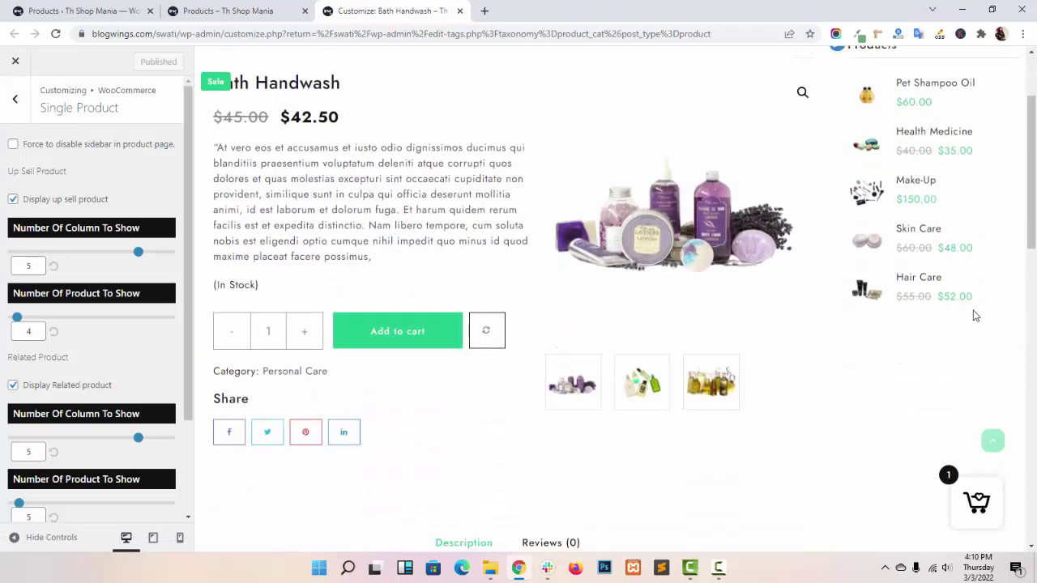
scroll(980, 285, "up", 2)
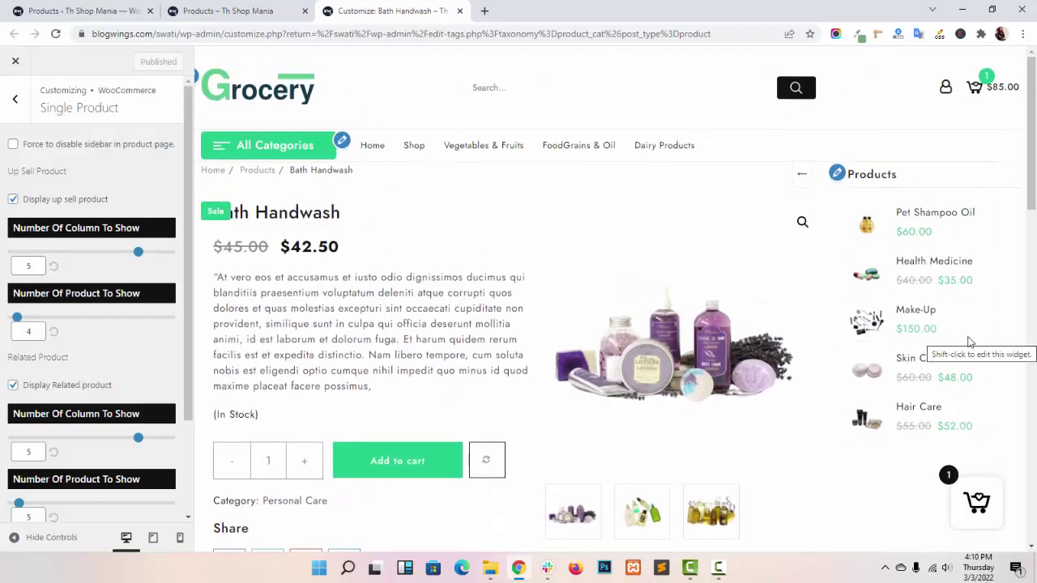
- Force the sidebar to be disabled on the product page and review the up-sell and related product options
left_click(13, 147)
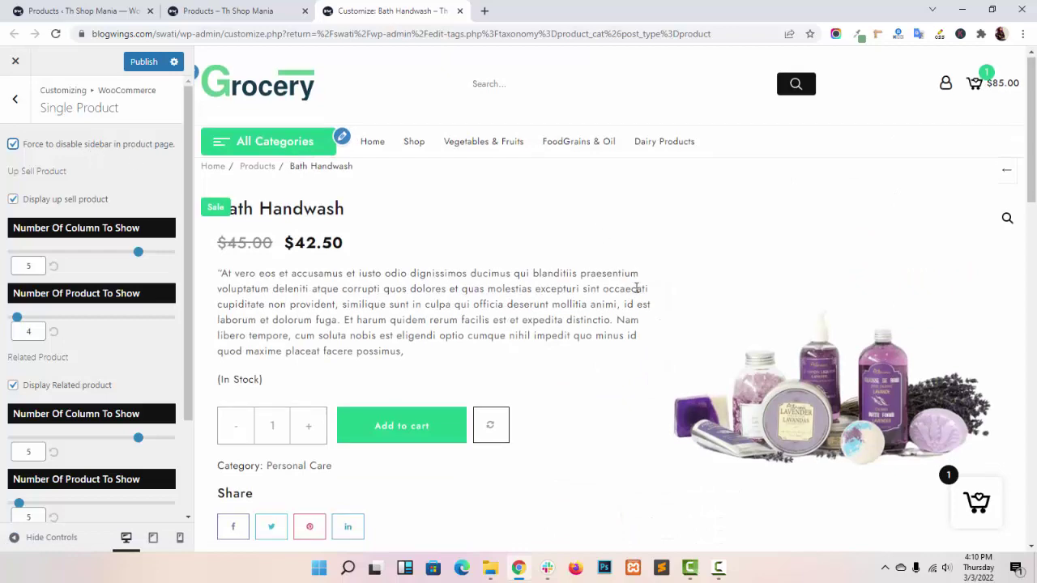
scroll(637, 290, "down", 2)
scroll(637, 289, "up", 2)
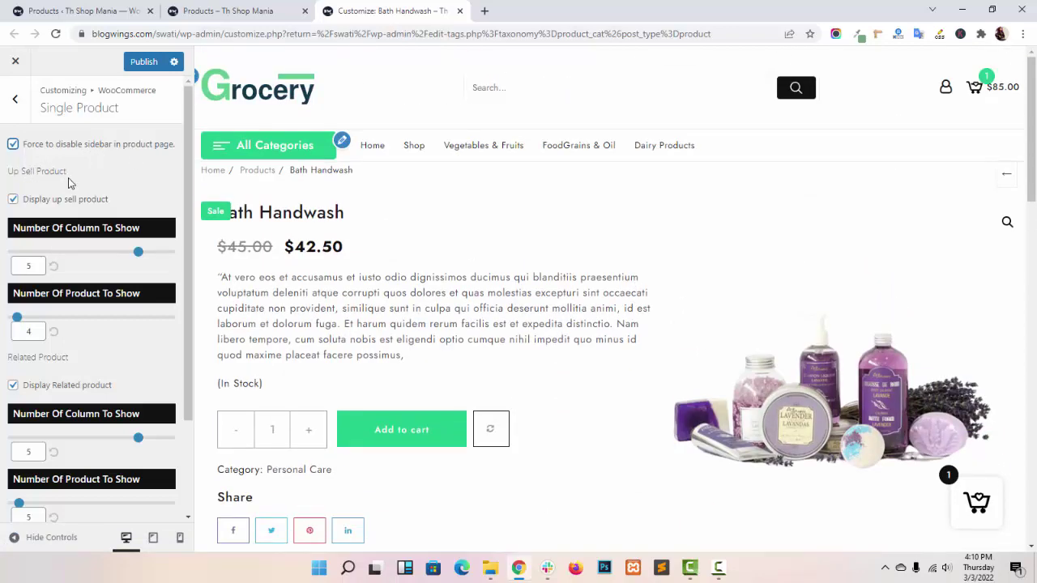
scroll(74, 227, "down", 2)
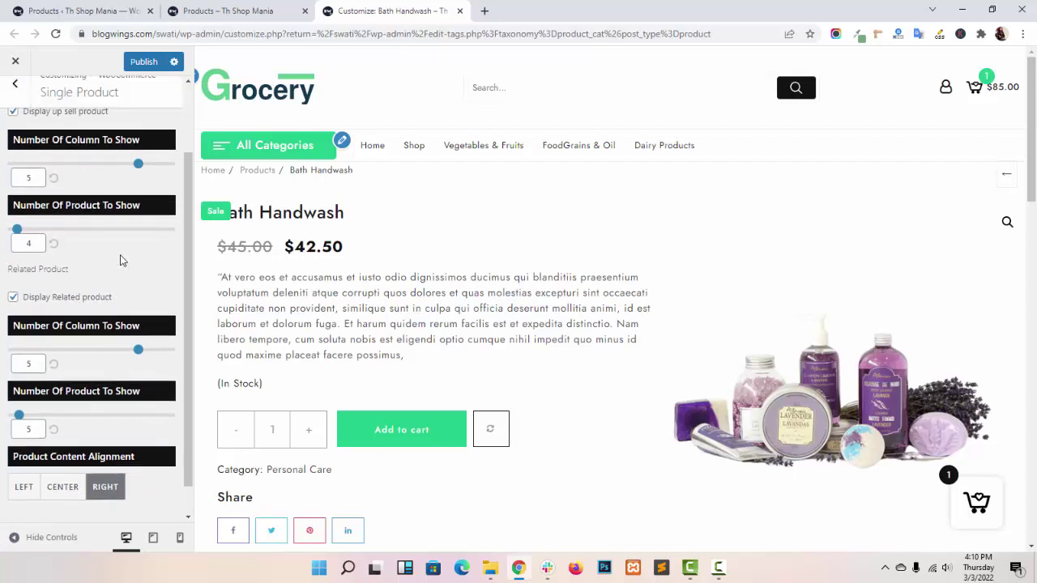
scroll(119, 260, "up", 2)
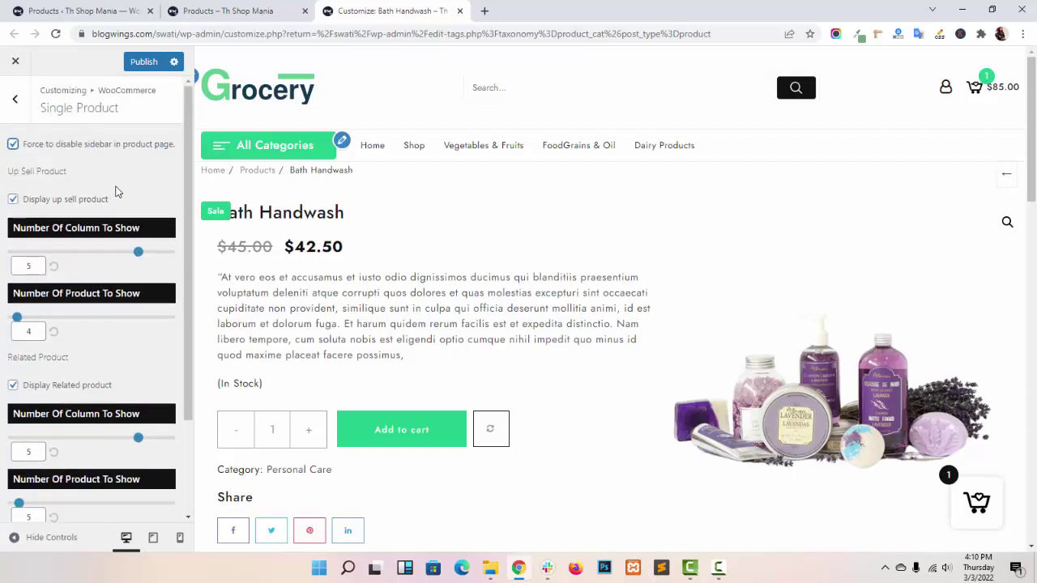
- Open the Bath Handwash product for editing from the admin product list and show its linked products
left_click_drag(388, 10, 239, 11)
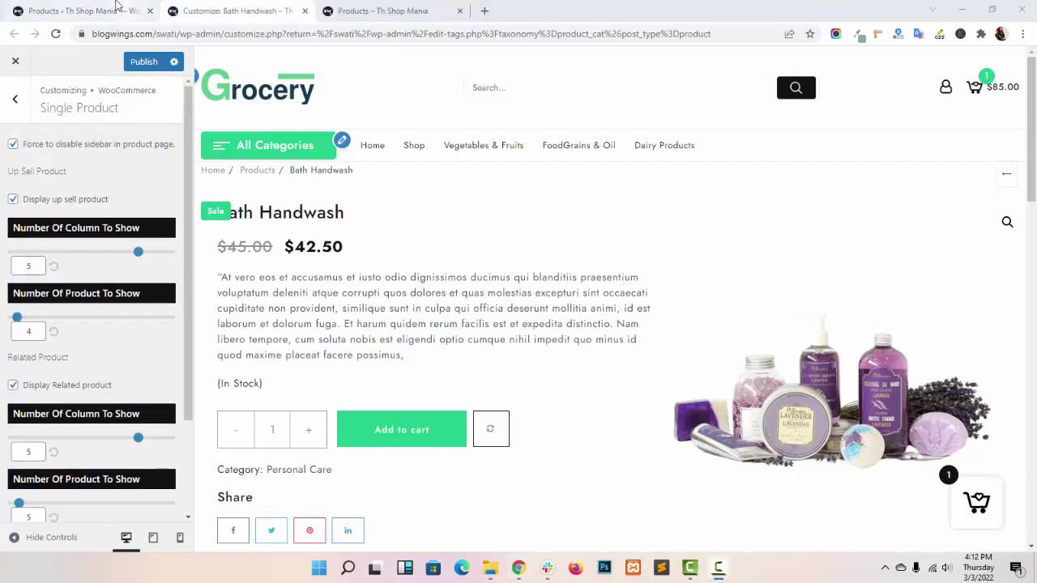
left_click(115, 10)
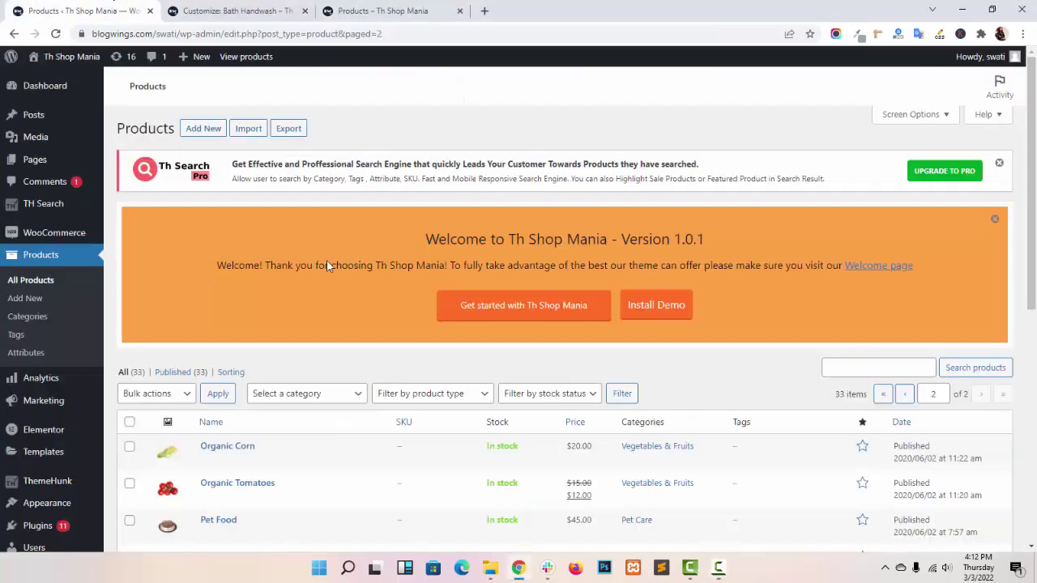
scroll(328, 267, "down", 4)
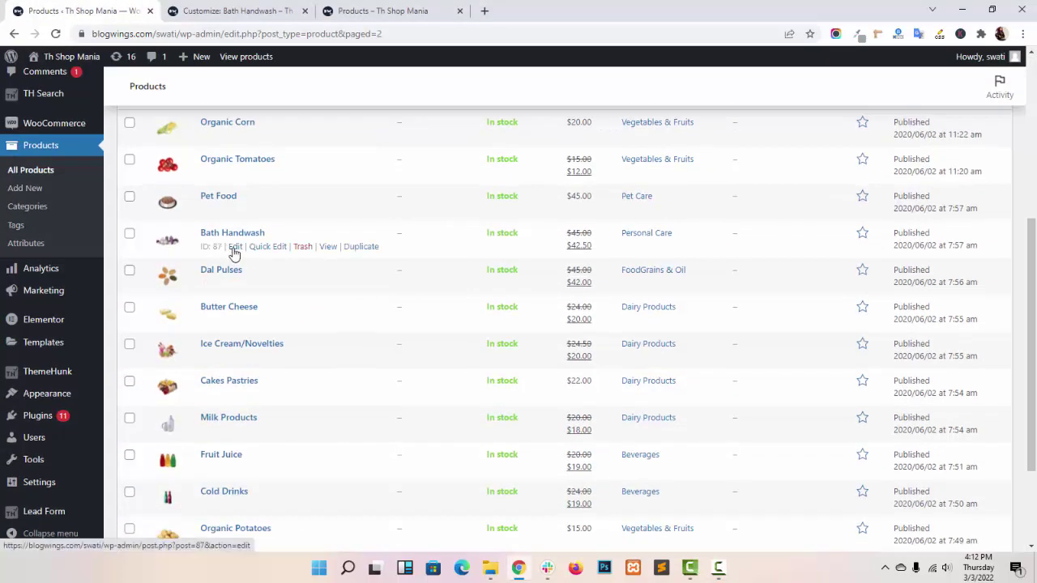
left_click(234, 247)
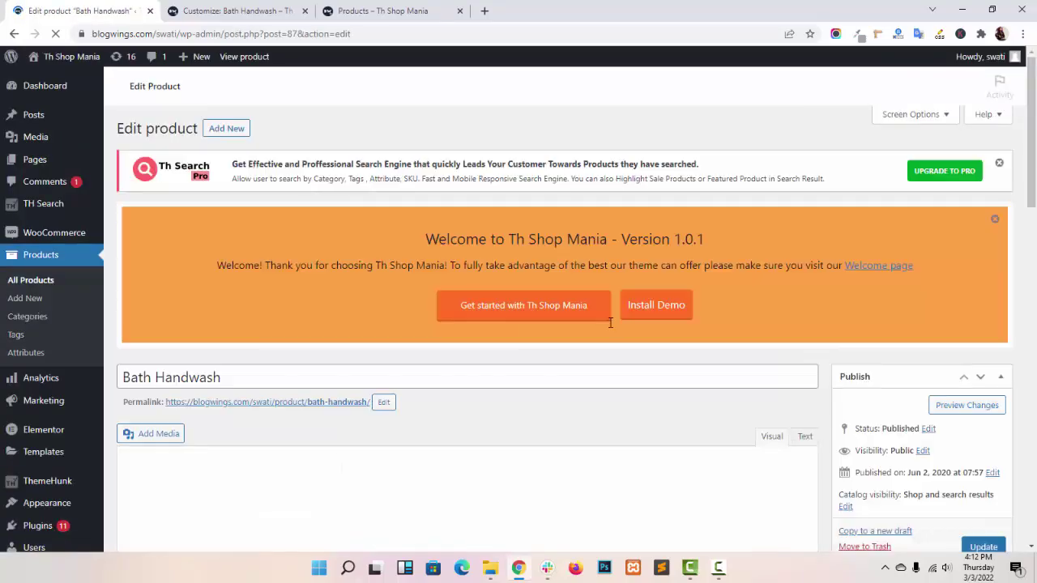
scroll(648, 379, "down", 6)
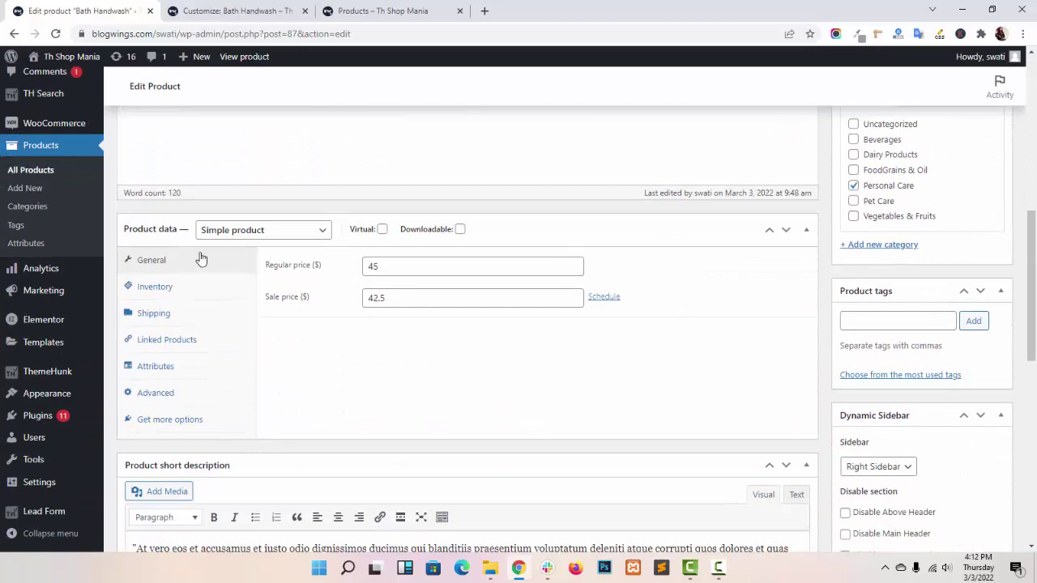
left_click(181, 343)
scroll(378, 410, "up", 1)
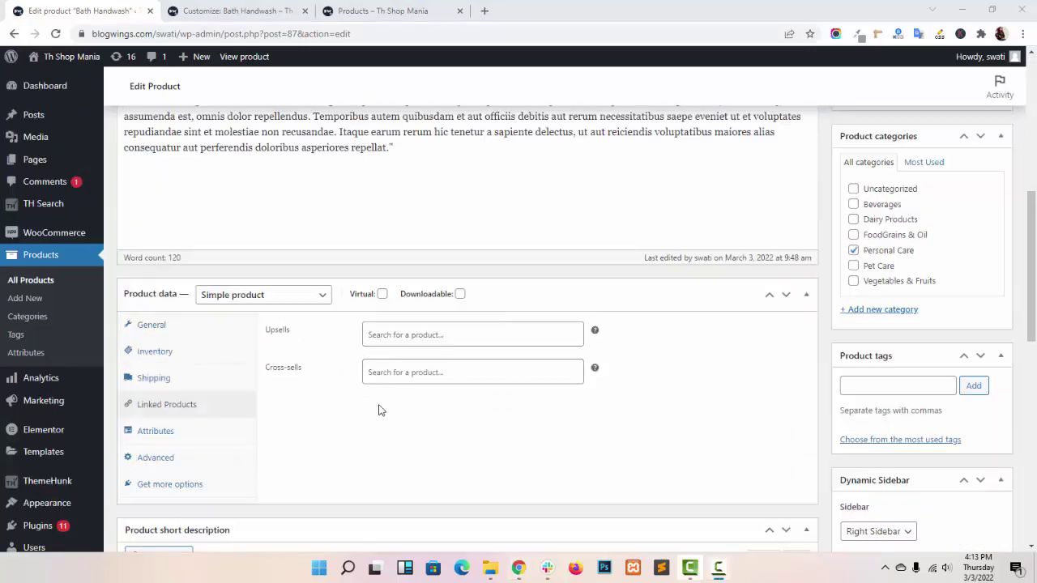
- Add Organic Apples, Organic Tomatoes and Organic Peas as upsells of the Bath Handwash product
left_click(408, 334)
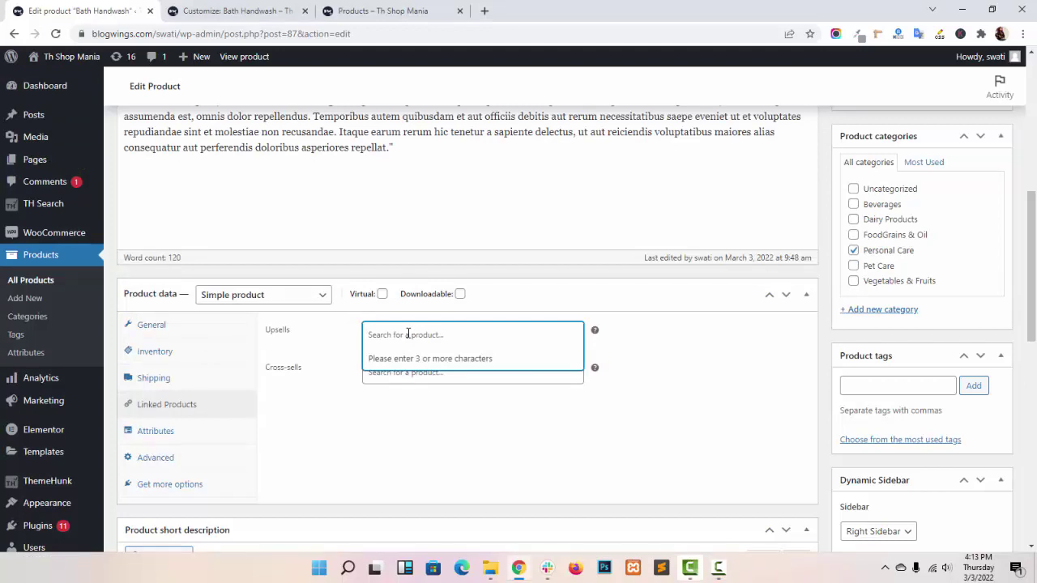
type("org")
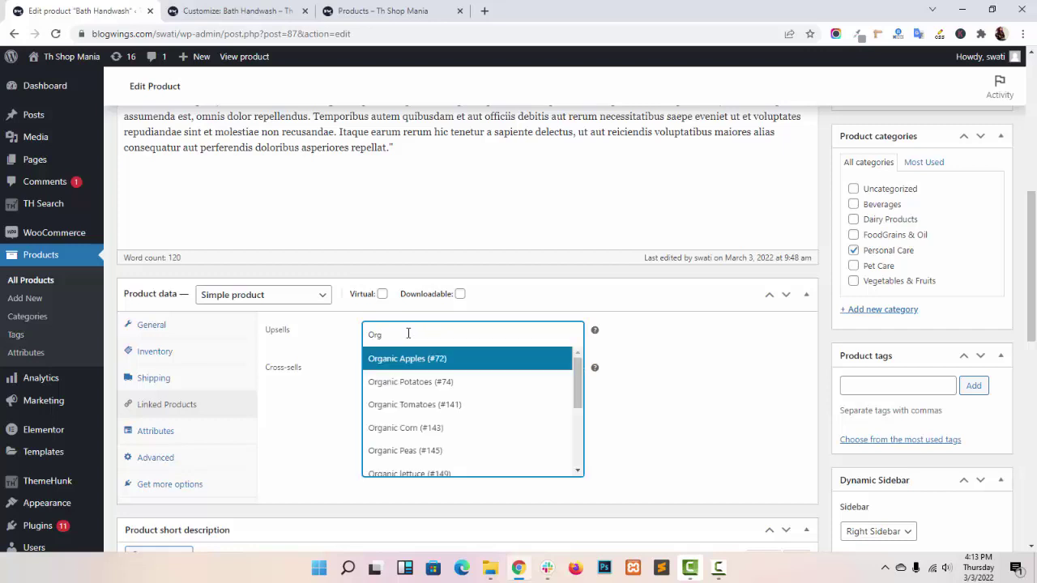
left_click(425, 362)
left_click(501, 337)
type("O")
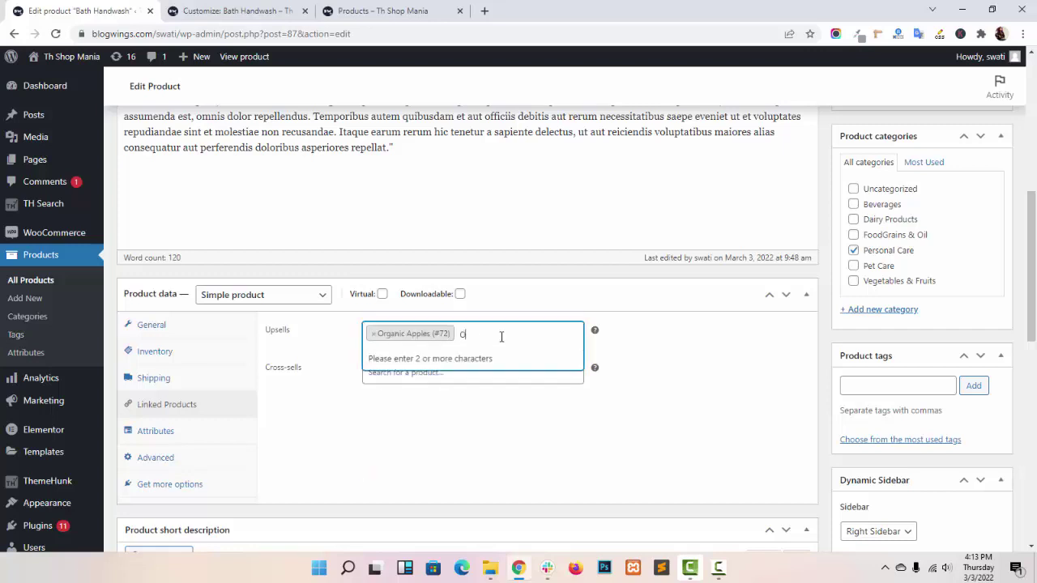
type("rg")
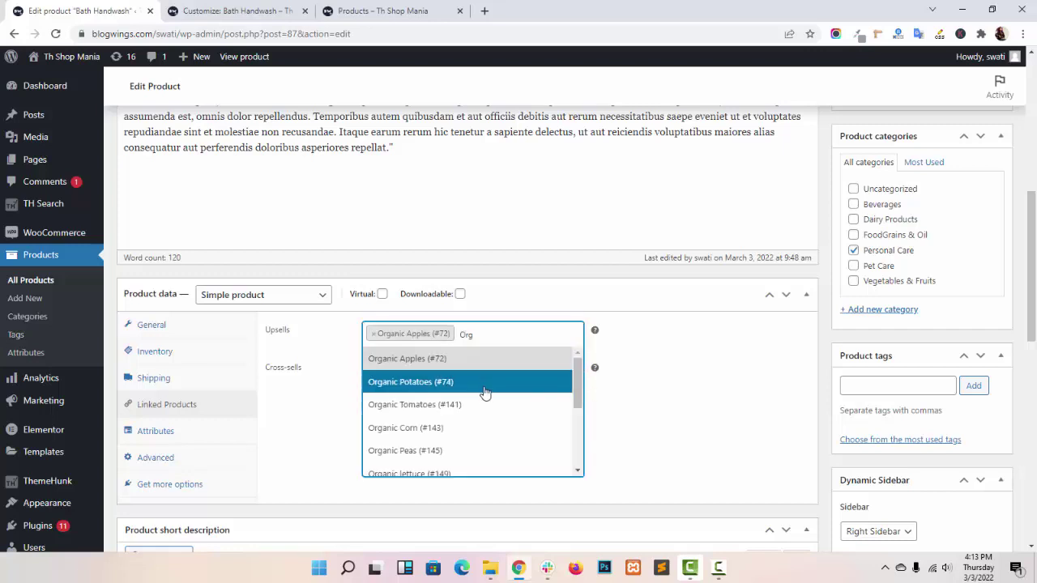
left_click(499, 376)
left_click(527, 338)
type("Org")
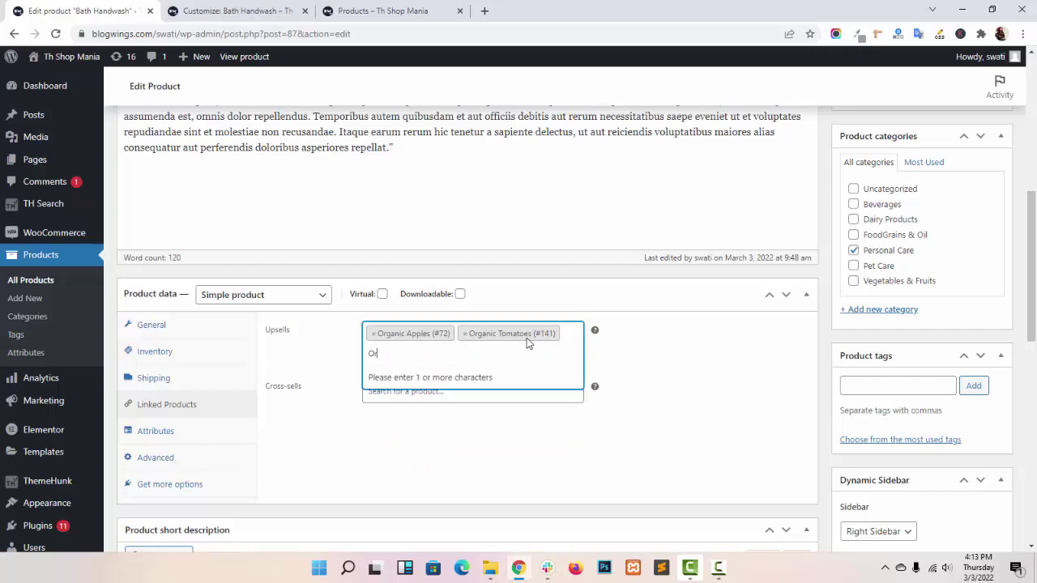
left_click(477, 467)
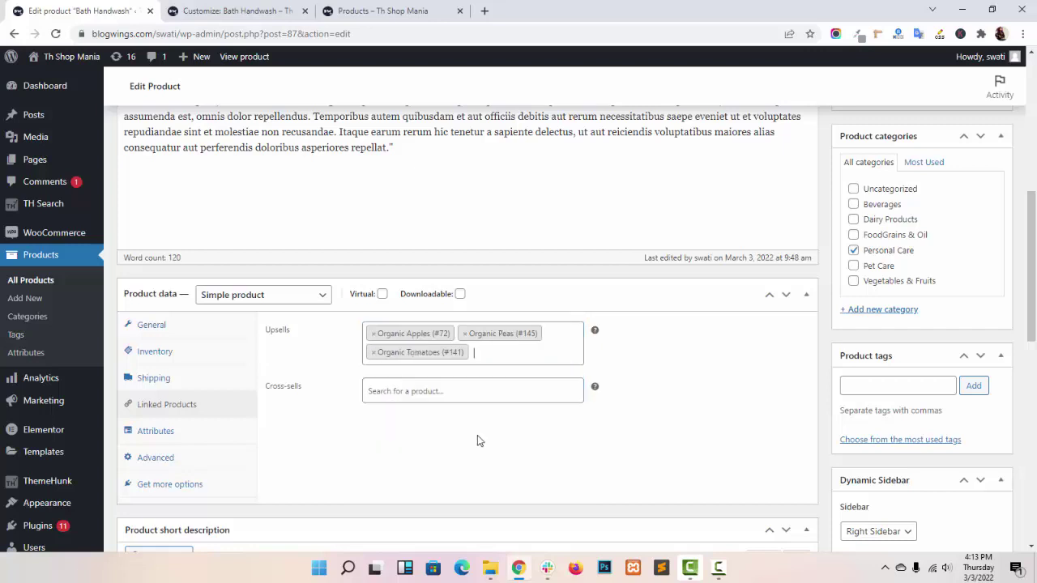
- Add Organic Peas, Organic Potatoes and Organic lettuce as cross-sells of the Bath Handwash product and update the product
left_click(452, 394)
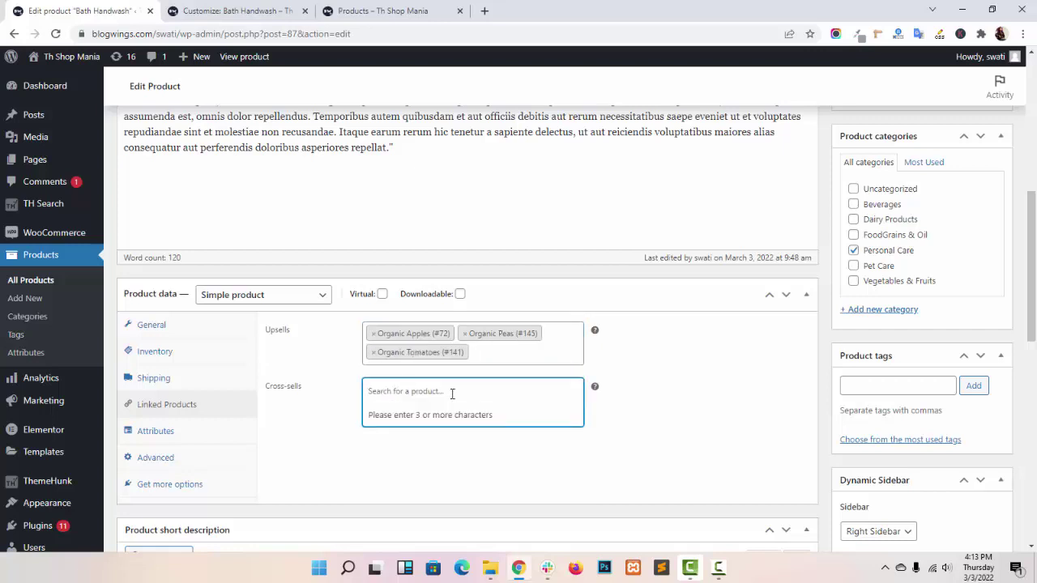
type("Org")
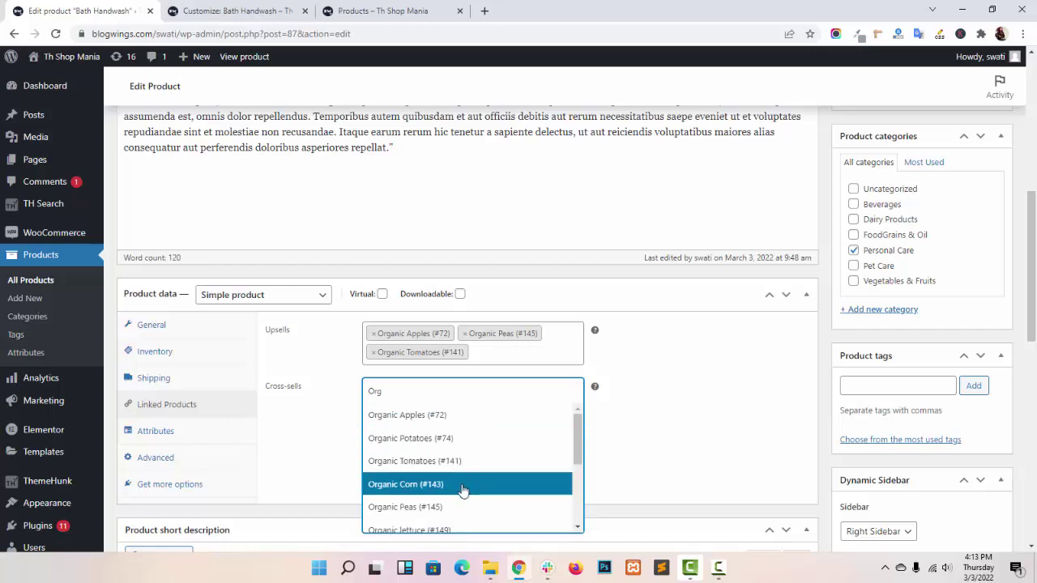
left_click(460, 507)
type("Org")
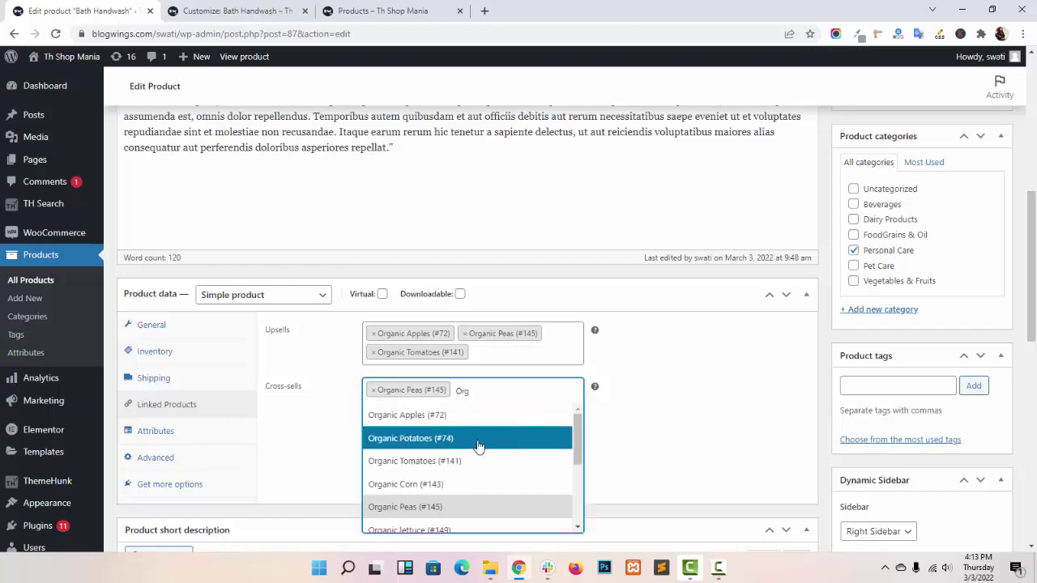
left_click(479, 439)
left_click(521, 392)
type("Org")
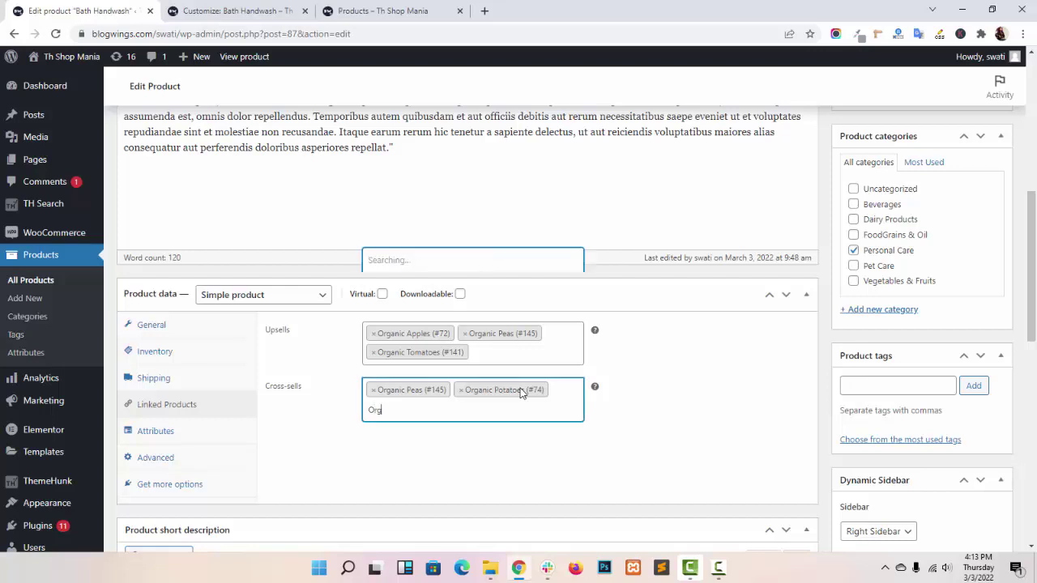
left_click(494, 371)
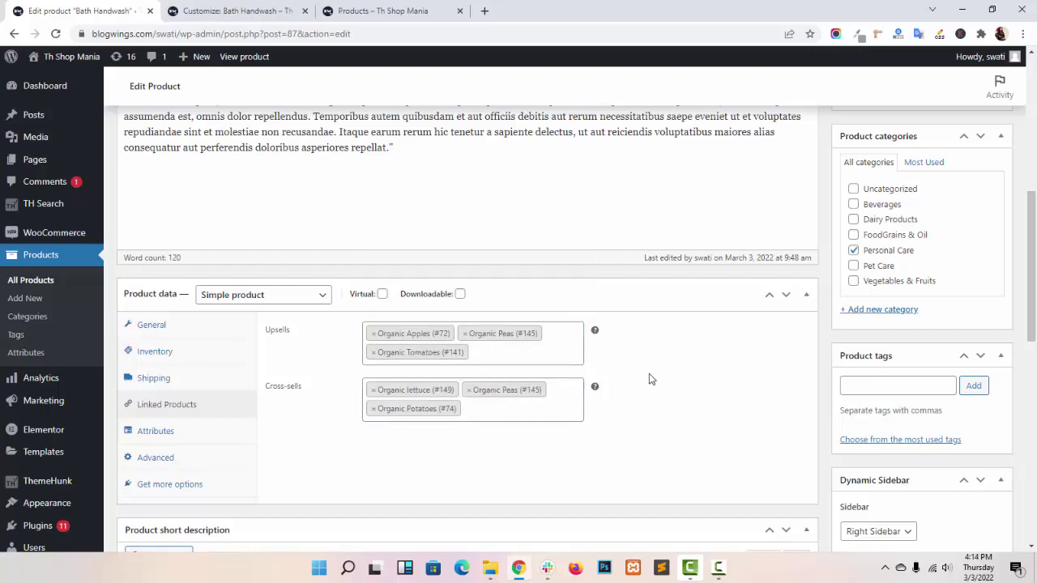
scroll(697, 422, "up", 3)
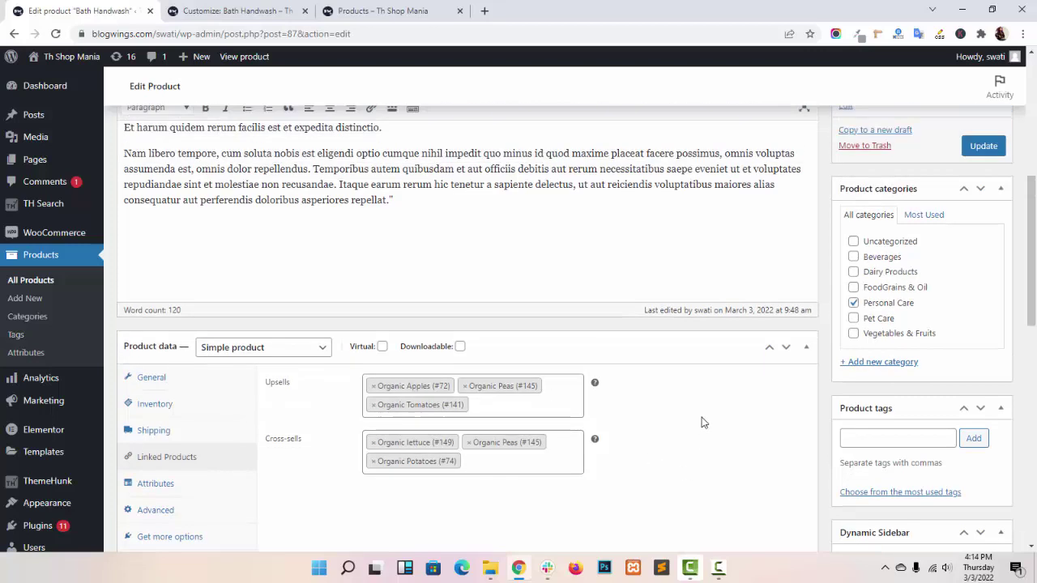
left_click(983, 223)
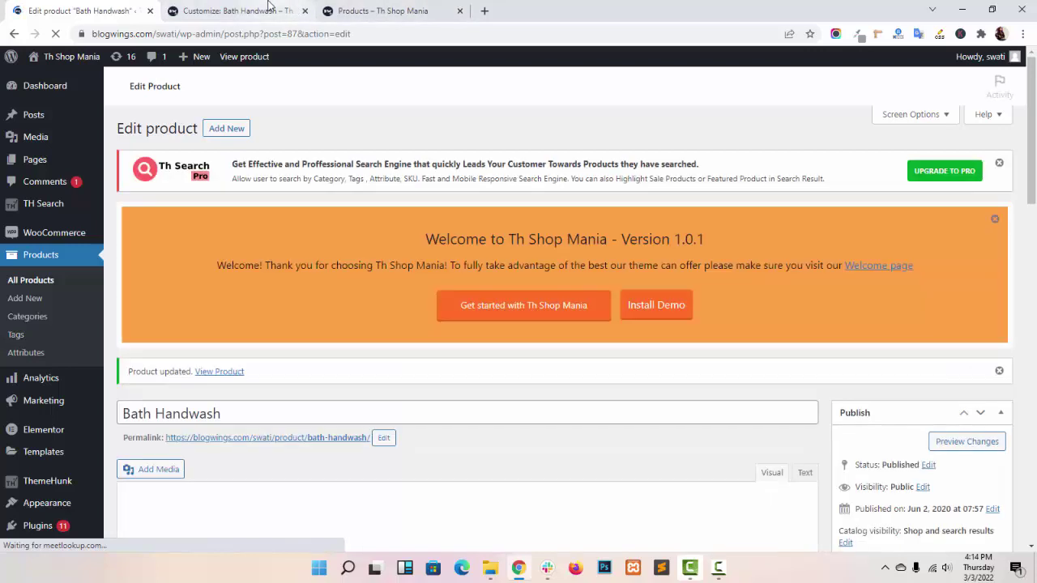
- Publish the pending Single Product changes in the customizer and reload the customizer page
left_click(312, 10)
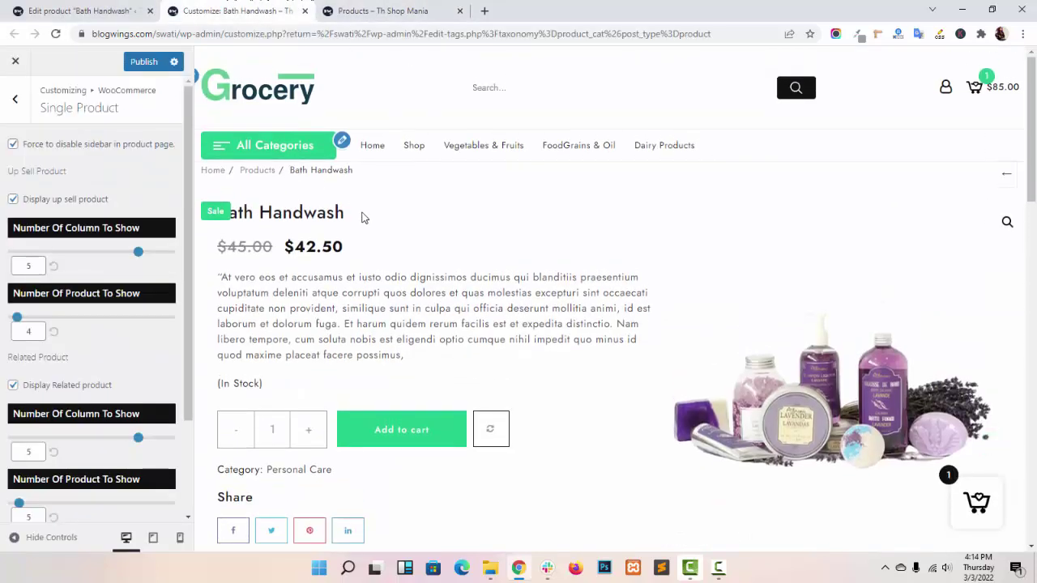
scroll(141, 186, "down", 1)
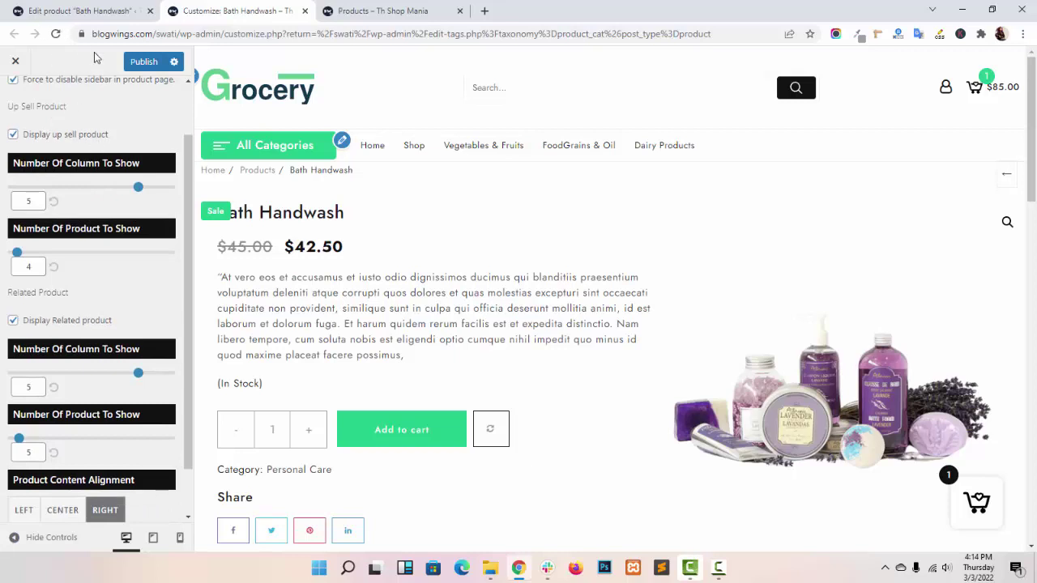
left_click(130, 63)
left_click(55, 35)
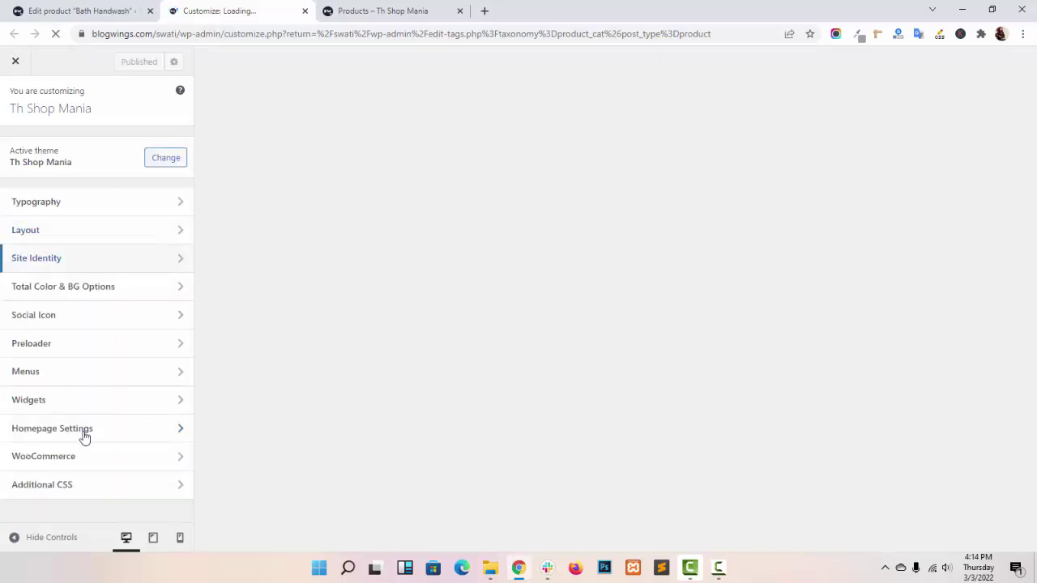
- Return to the WooCommerce Single Product settings and load the Bath Handwash page from the shop in the preview
left_click(65, 461)
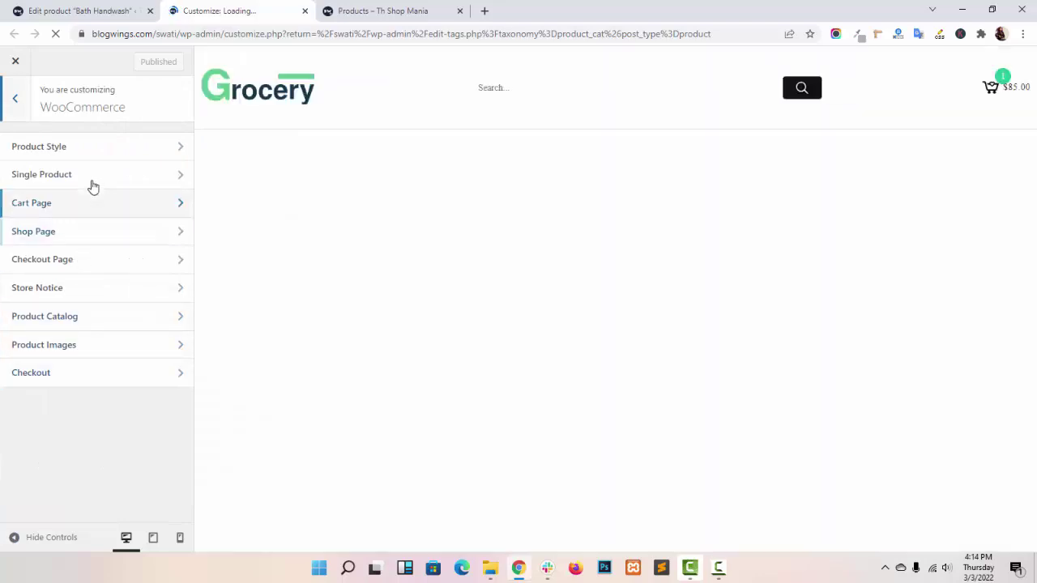
left_click(93, 186)
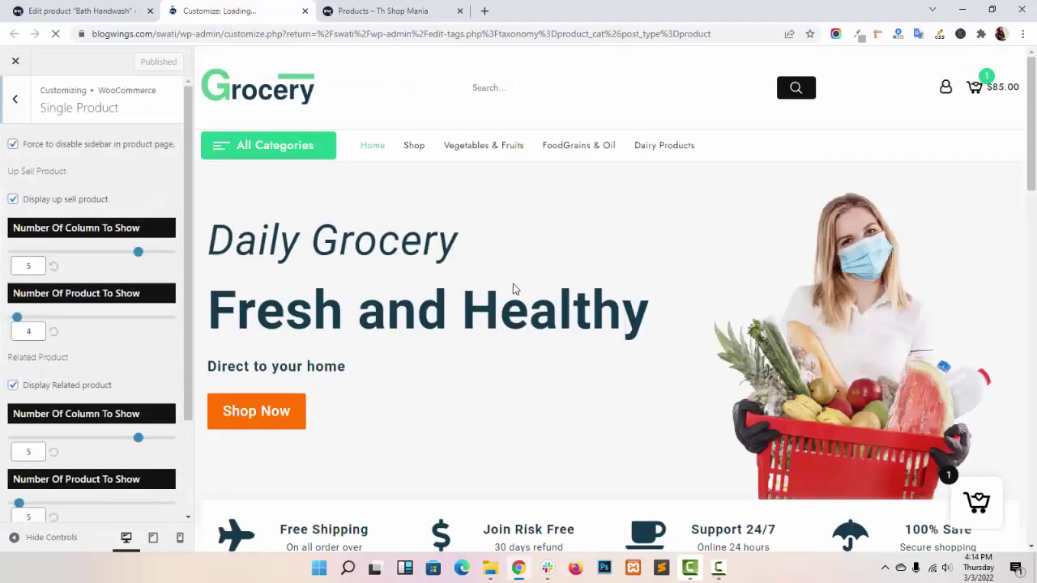
scroll(515, 308, "down", 4)
left_click(412, 158)
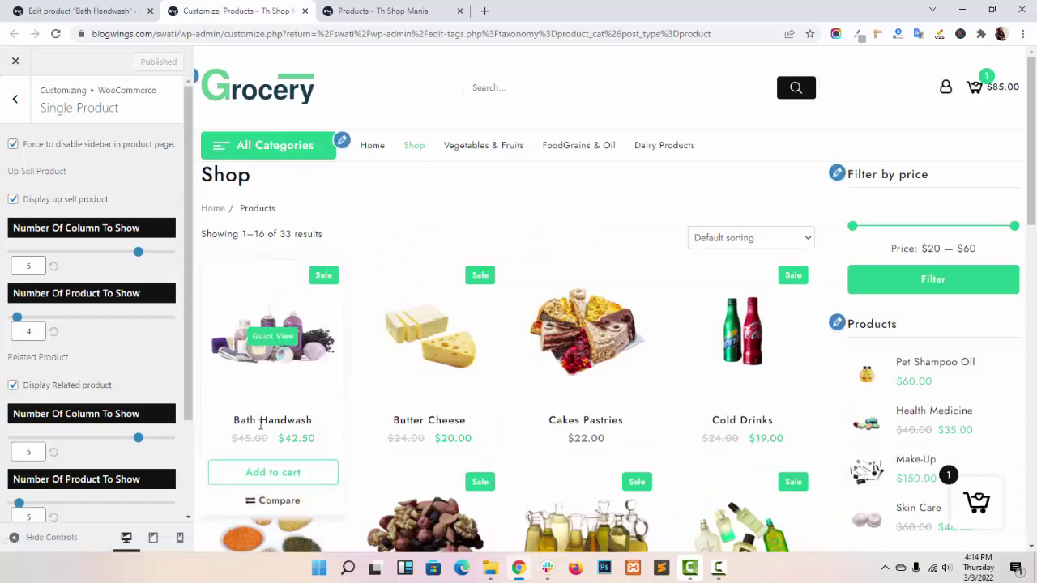
left_click(369, 366)
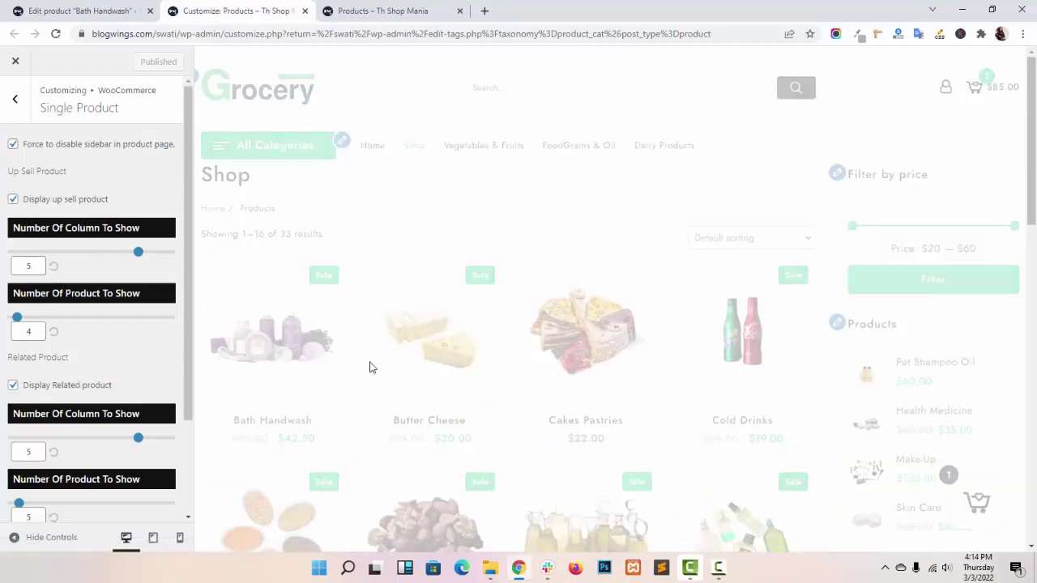
- Examine the upsell and related products sections on the Bath Handwash page against their column and product number settings
scroll(450, 352, "down", 5)
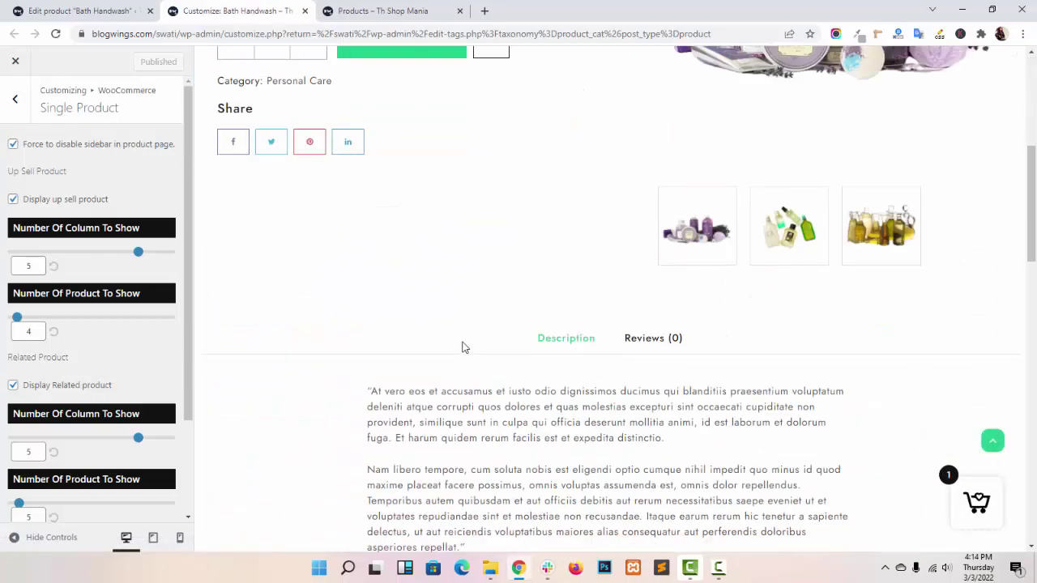
scroll(471, 343, "down", 5)
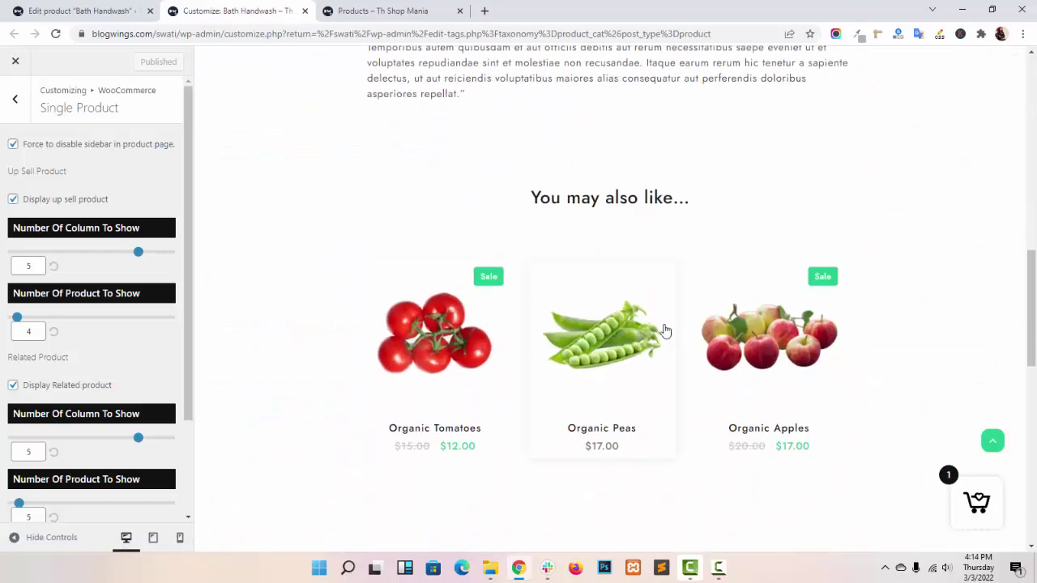
scroll(567, 332, "down", 1)
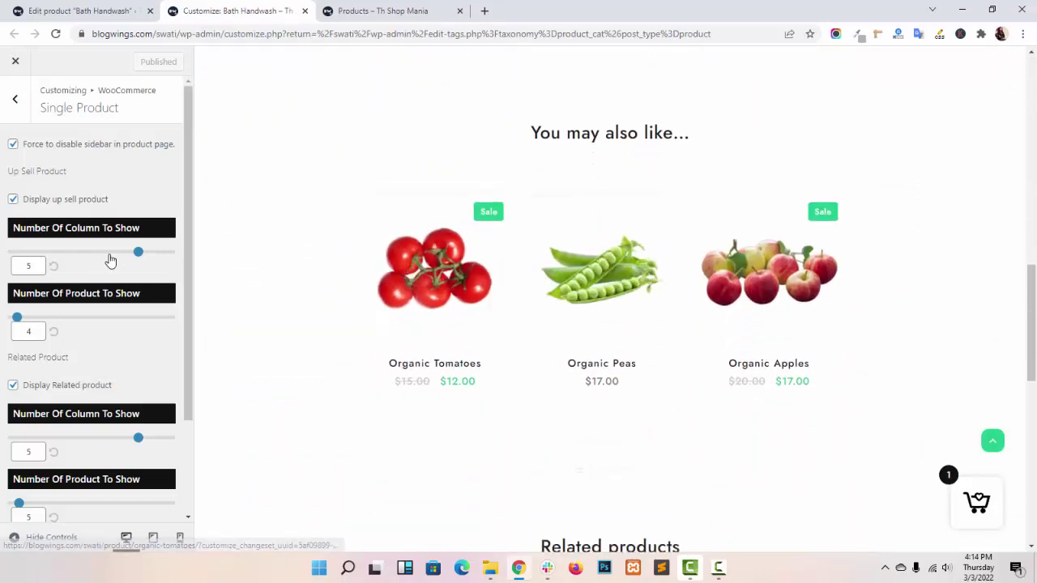
scroll(102, 259, "down", 1)
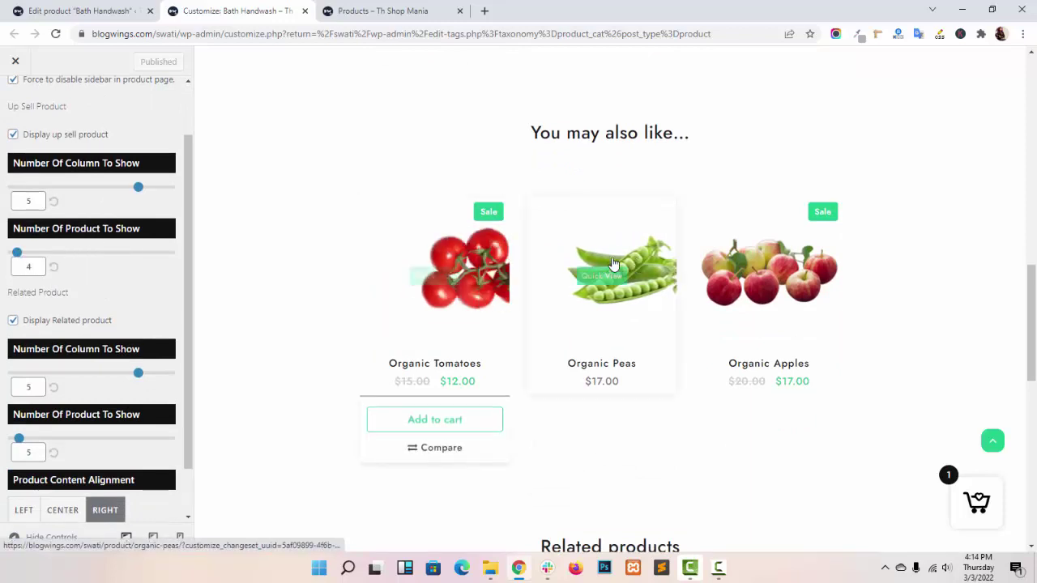
scroll(527, 273, "down", 4)
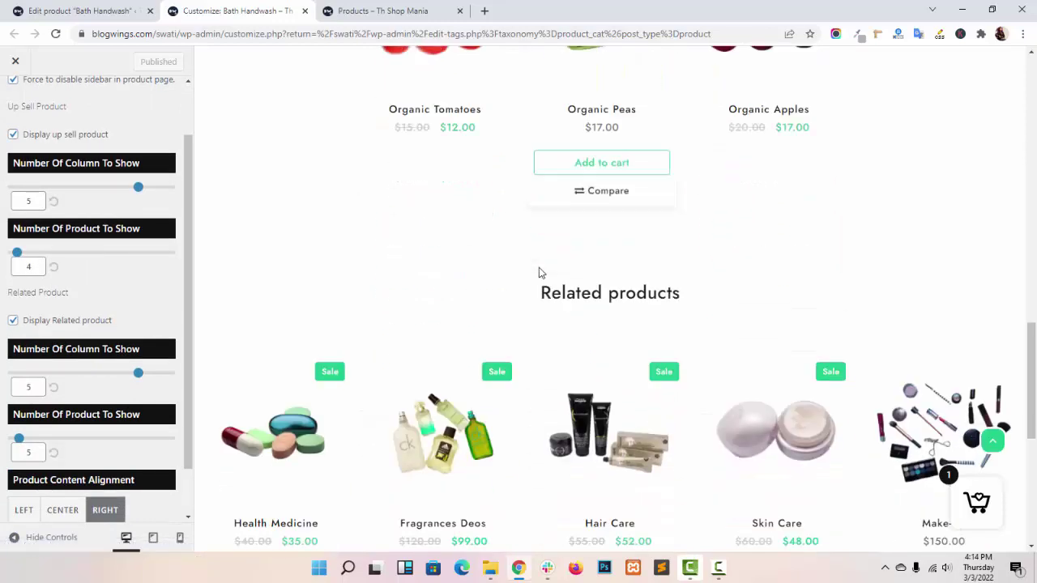
scroll(623, 343, "up", 5)
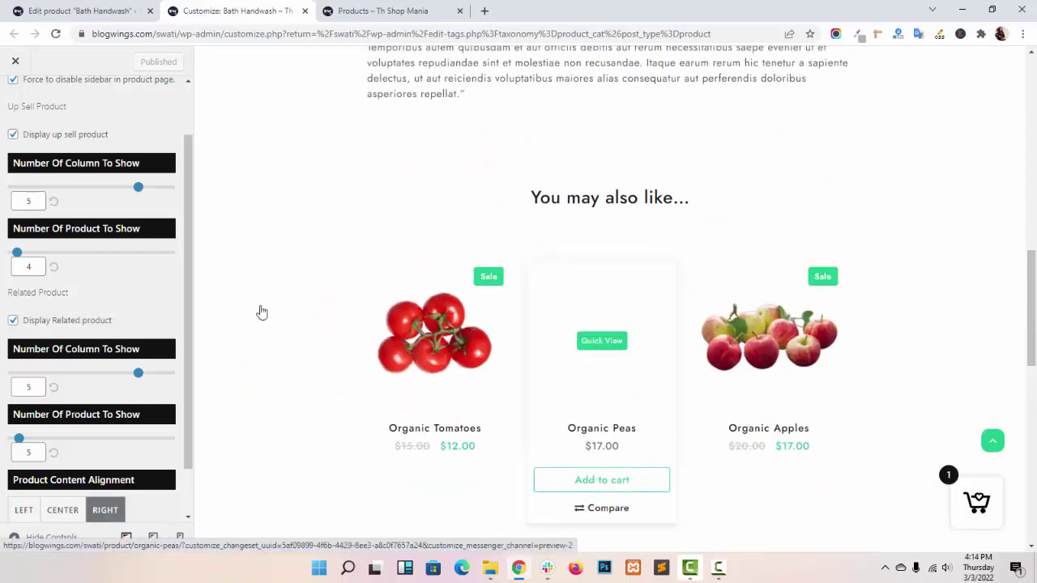
- Try left Product Content Alignment on the Bath Handwash page and check the resulting layout
scroll(56, 302, "down", 1)
left_click(20, 454)
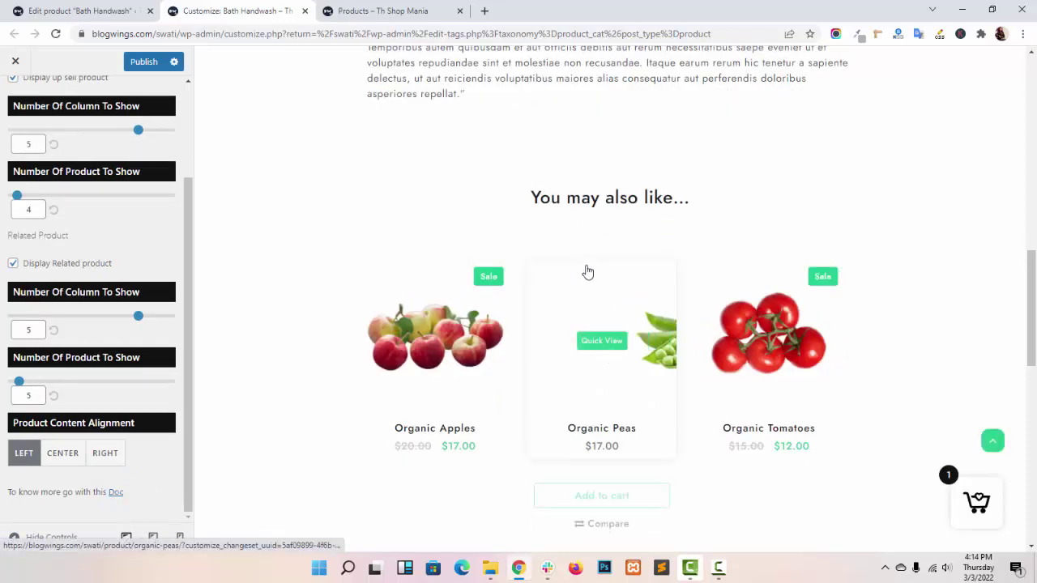
scroll(620, 257, "up", 2)
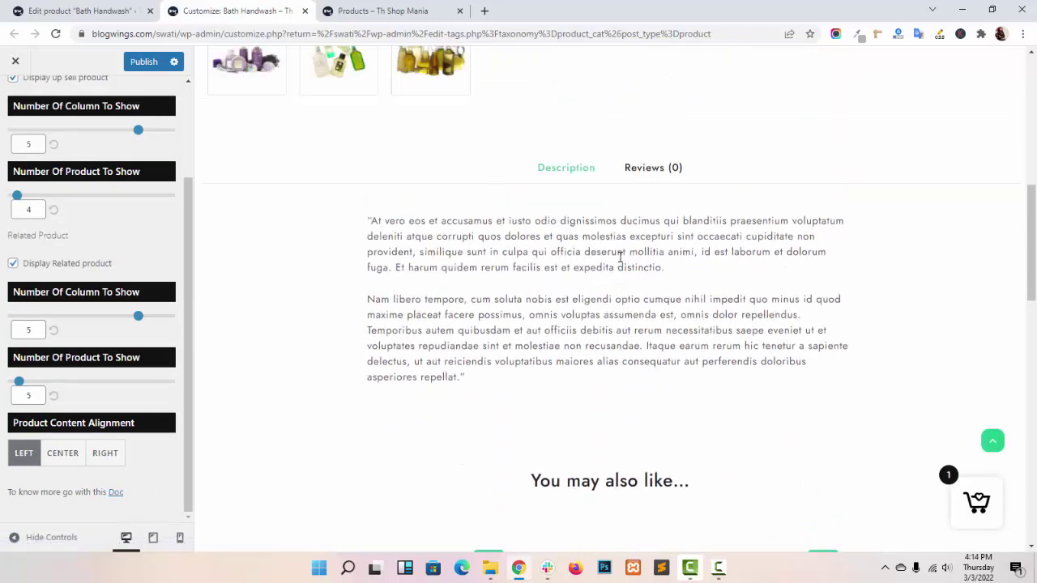
- Set the Product Content Alignment of the single product page to Center and publish the change
left_click(60, 456)
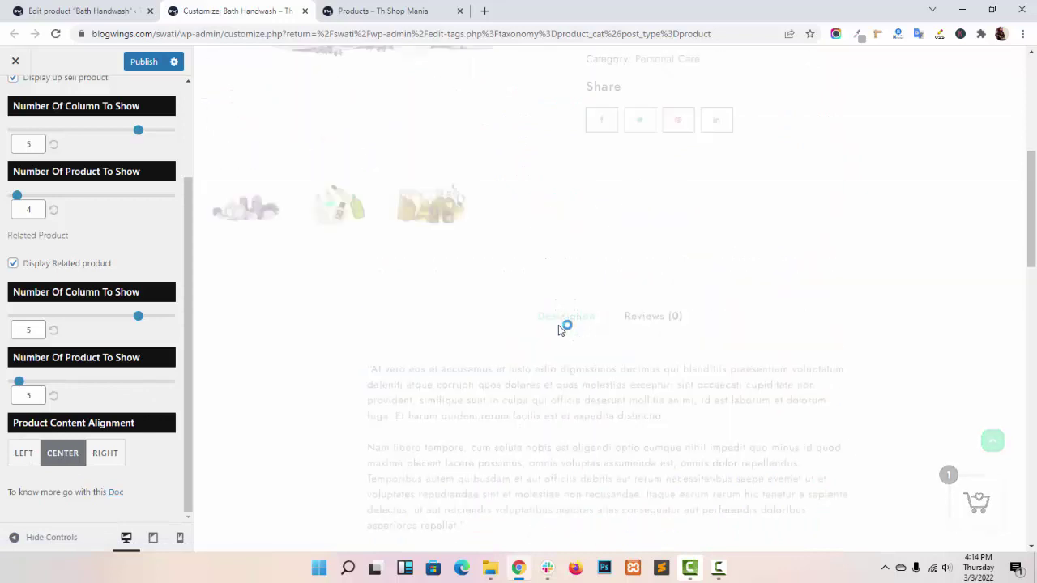
scroll(559, 329, "up", 5)
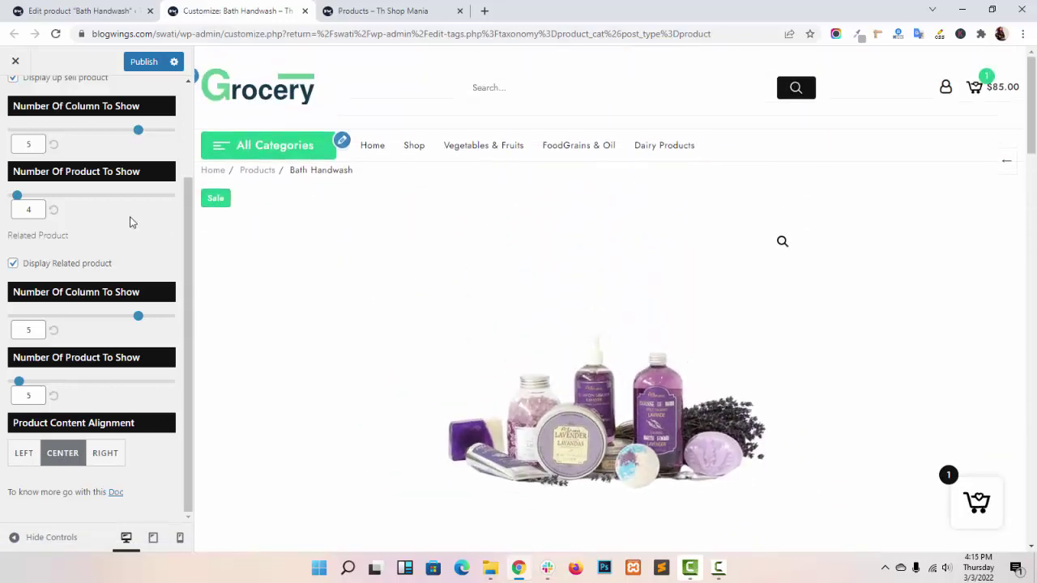
scroll(132, 222, "up", 3)
left_click(144, 65)
- Go to the WooCommerce Cart Page settings and load the store's cart page in the preview
left_click(12, 98)
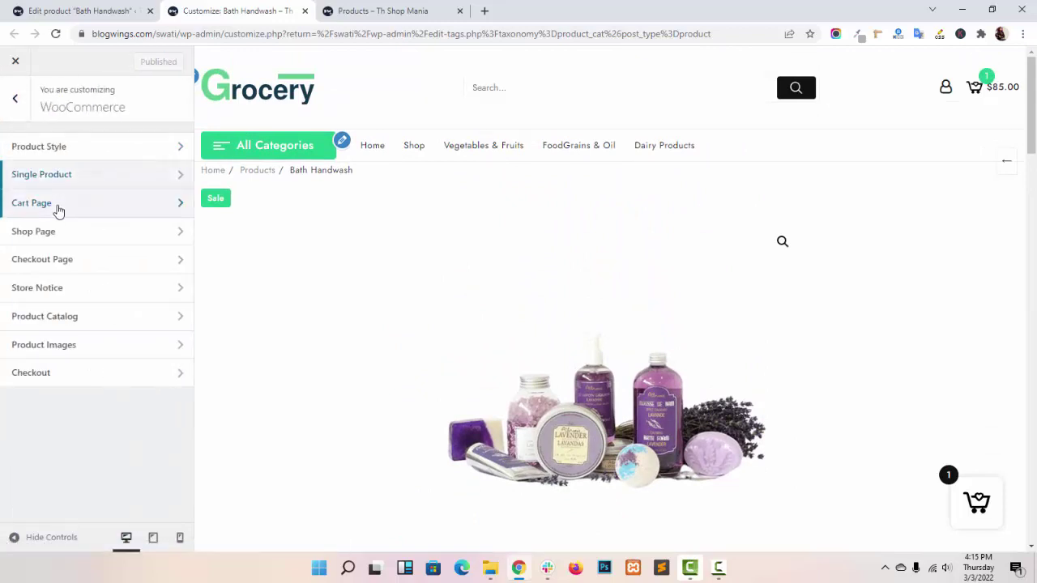
left_click(59, 209)
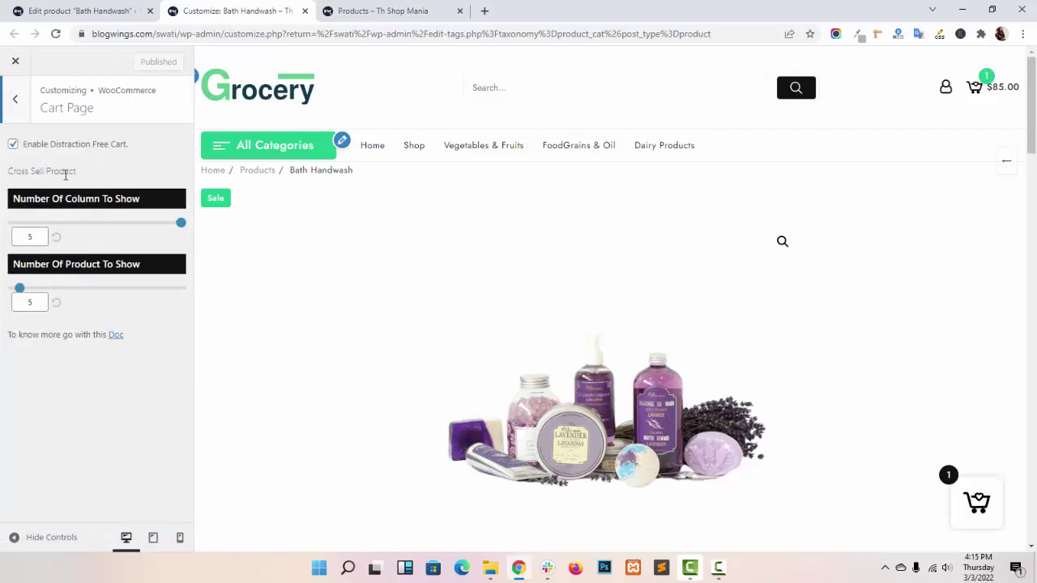
left_click(979, 496)
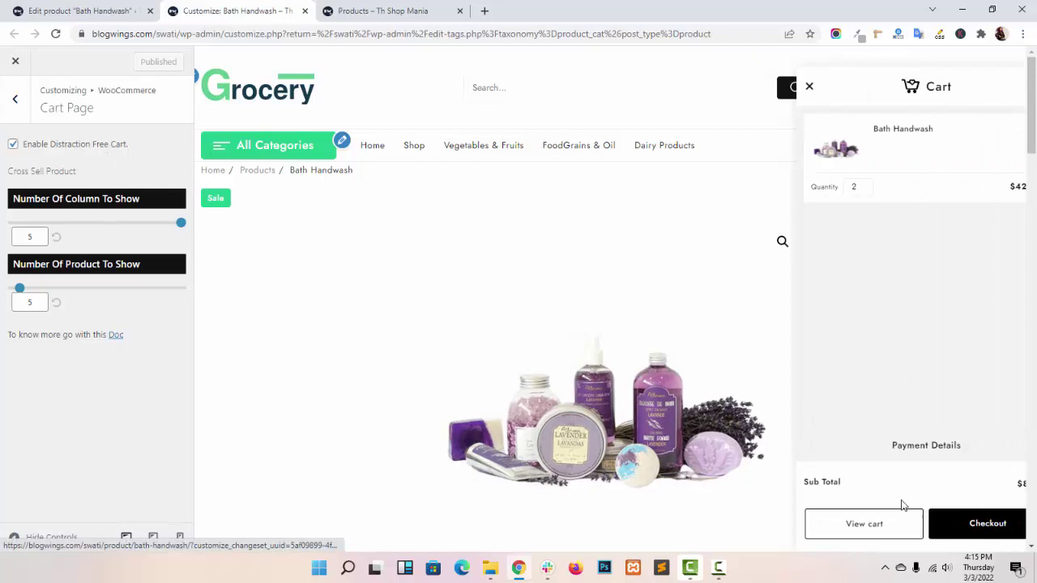
left_click(823, 525)
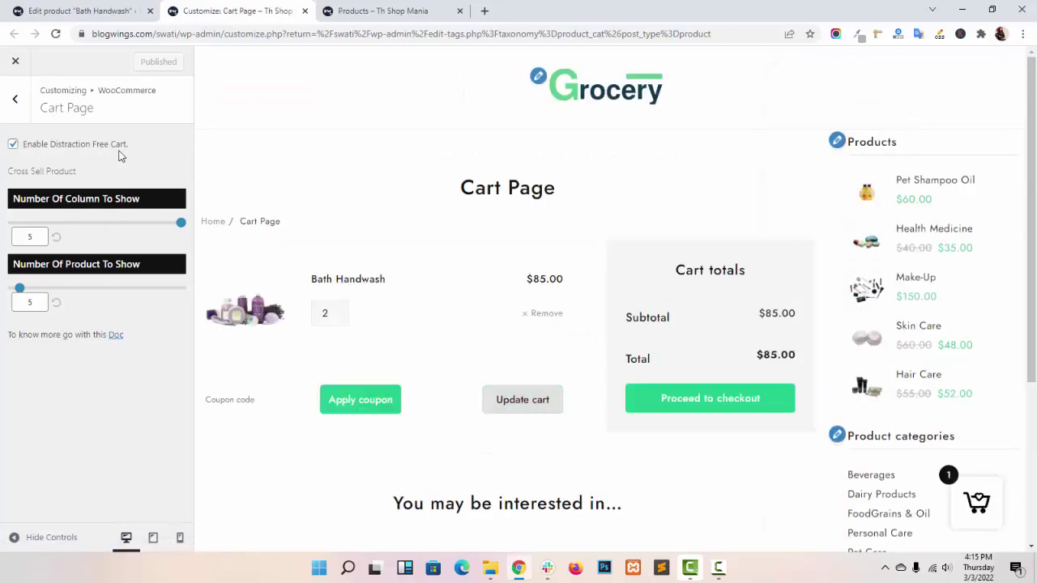
- Examine the distraction-free cart layout and the cross-sell products shown below the cart
scroll(569, 208, "down", 3)
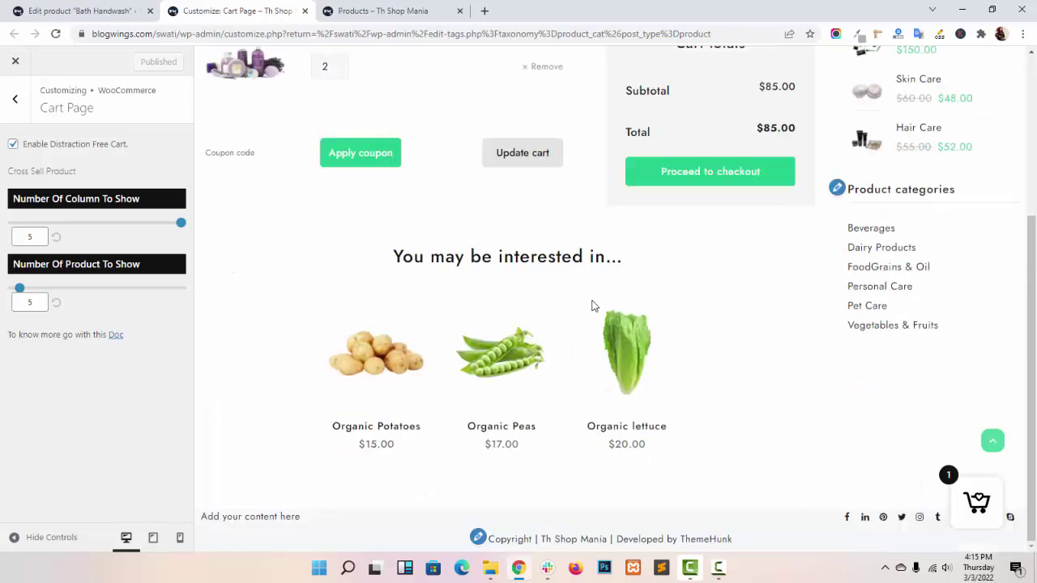
scroll(592, 303, "up", 3)
scroll(589, 141, "down", 3)
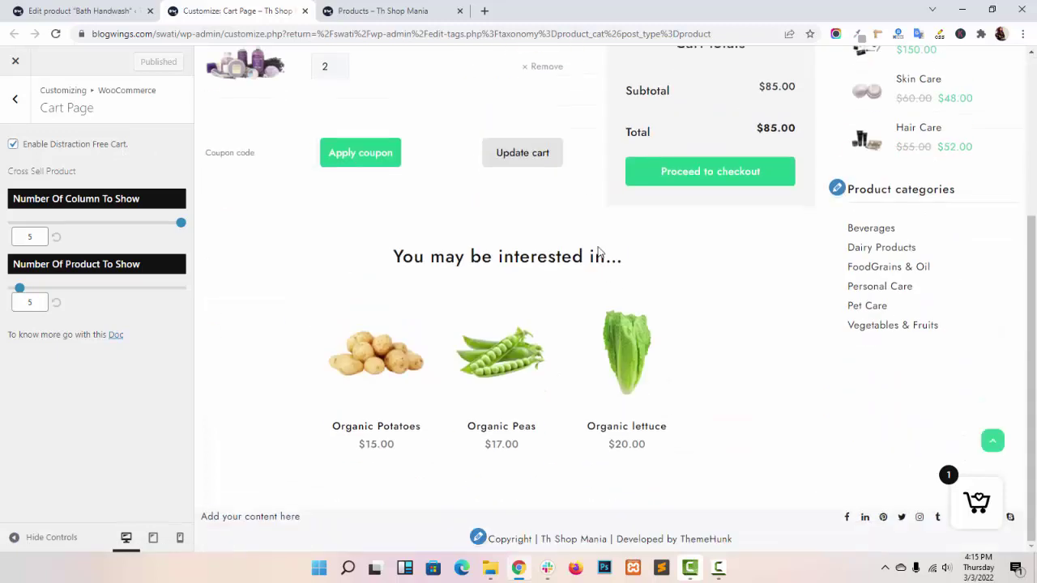
scroll(600, 258, "up", 3)
scroll(556, 327, "down", 3)
scroll(581, 375, "up", 4)
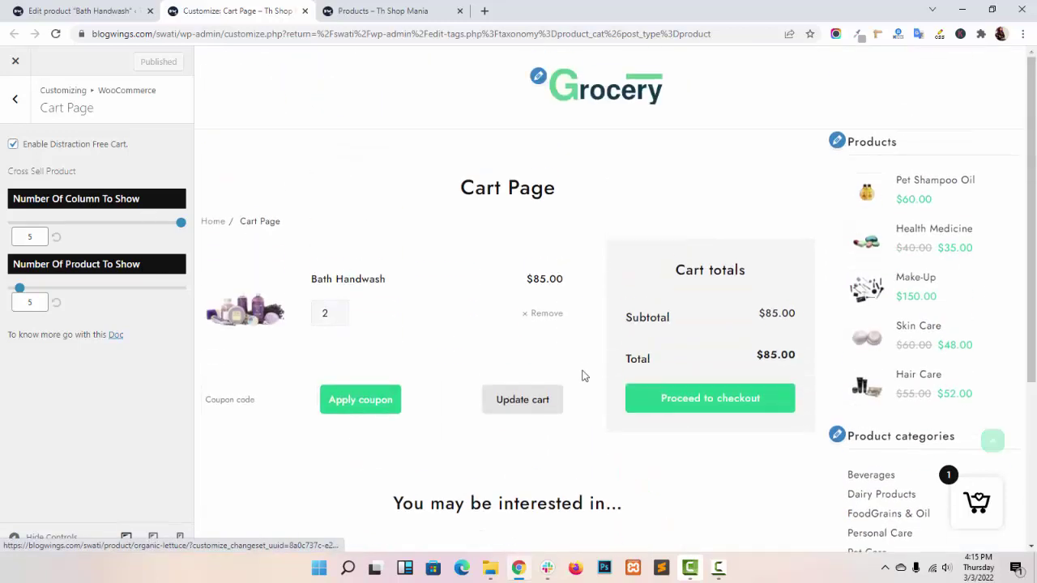
- Go to the WooCommerce Shop Page settings and load the store's Shop page in the preview
left_click(10, 104)
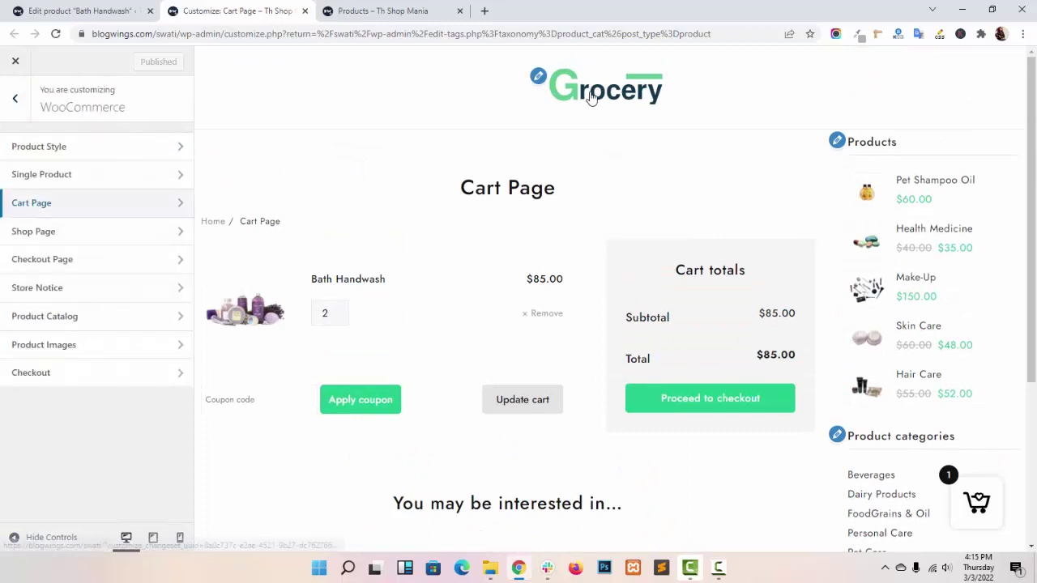
left_click(135, 234)
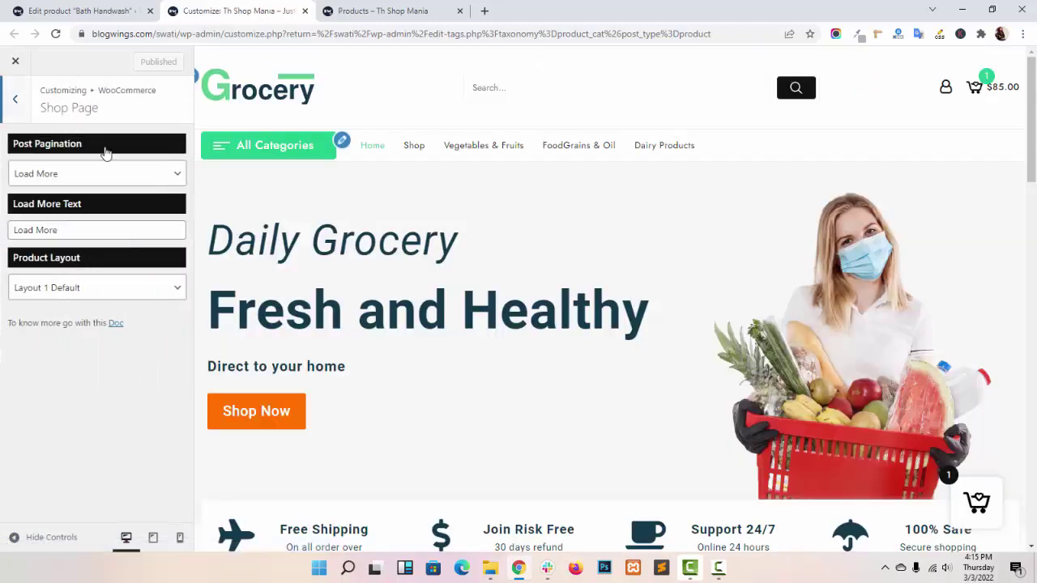
left_click(417, 156)
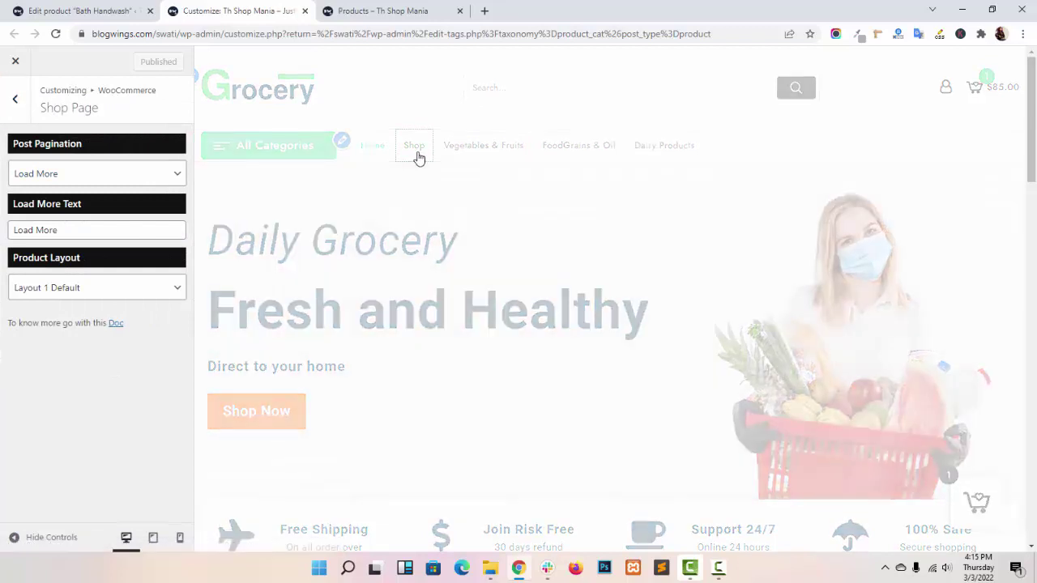
- Review the Post Pagination options and check the Load More button below the shop's product list
left_click(101, 174)
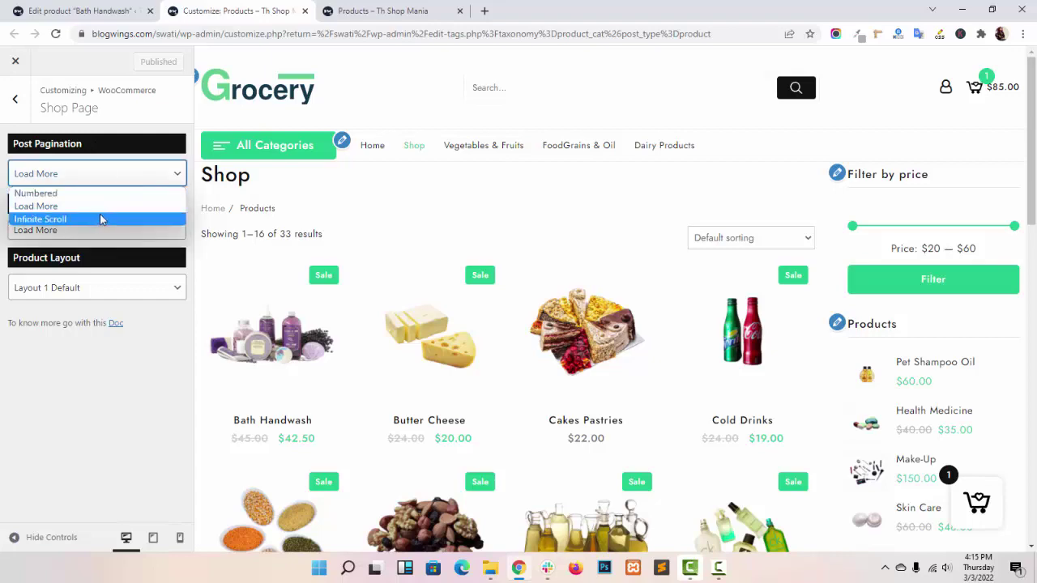
scroll(365, 308, "down", 10)
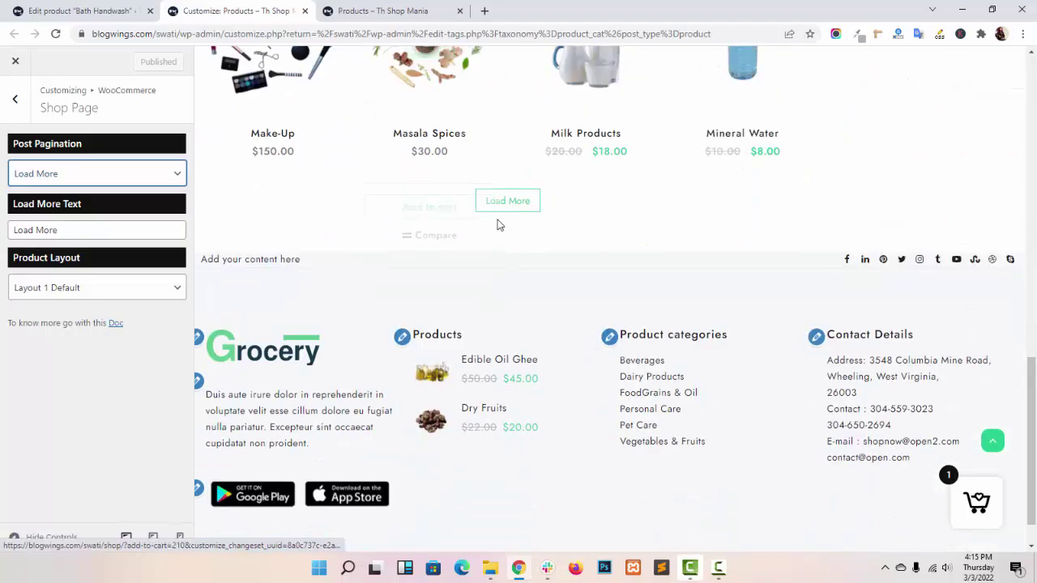
left_click(533, 207)
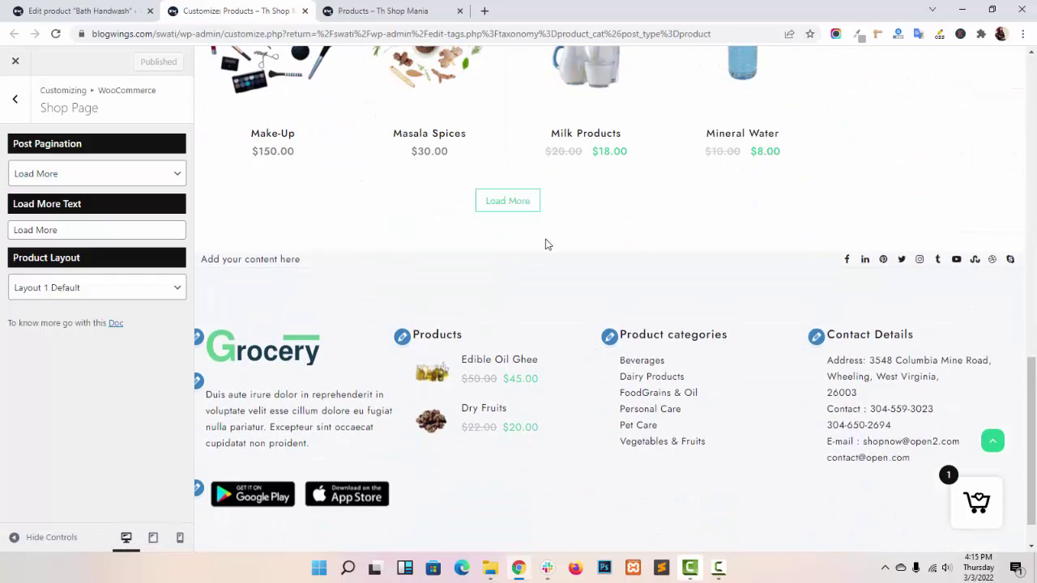
scroll(544, 246, "up", 4)
scroll(543, 248, "up", 15)
- Set the shop page's Product Layout to Layout 2 and check the product grid in the preview
triple_click(74, 230)
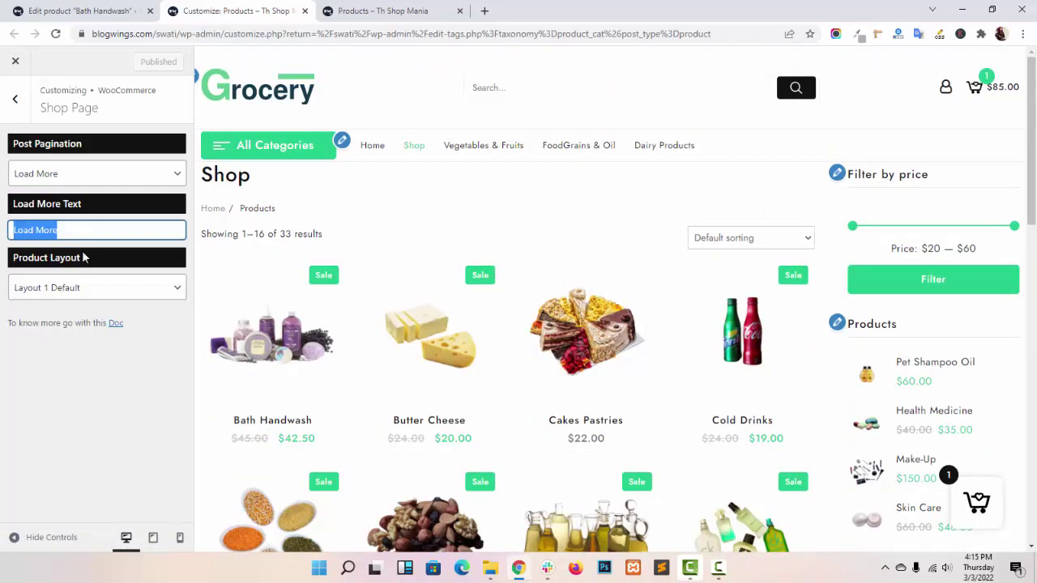
left_click(99, 290)
left_click(99, 288)
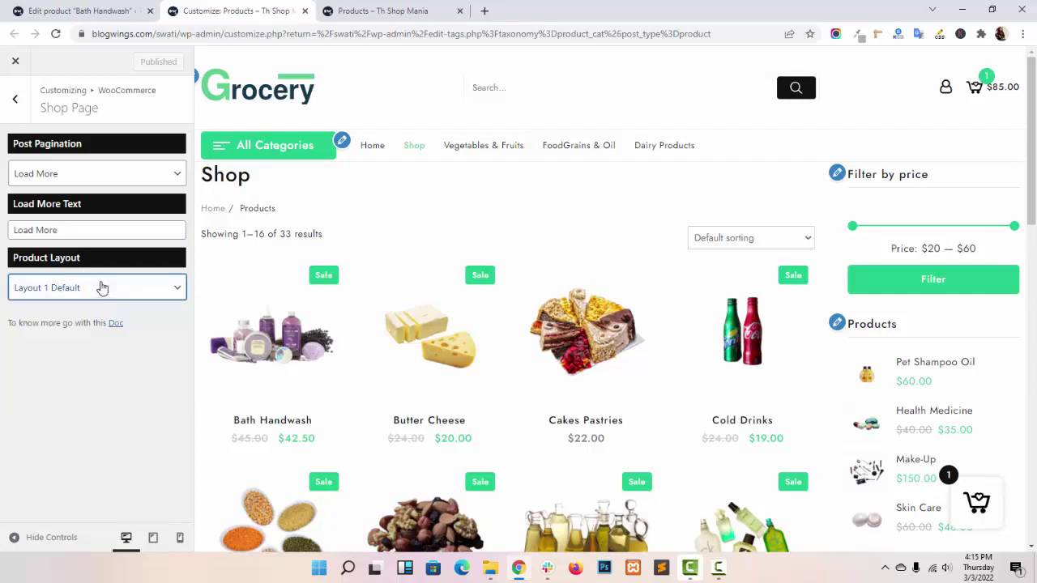
left_click(100, 288)
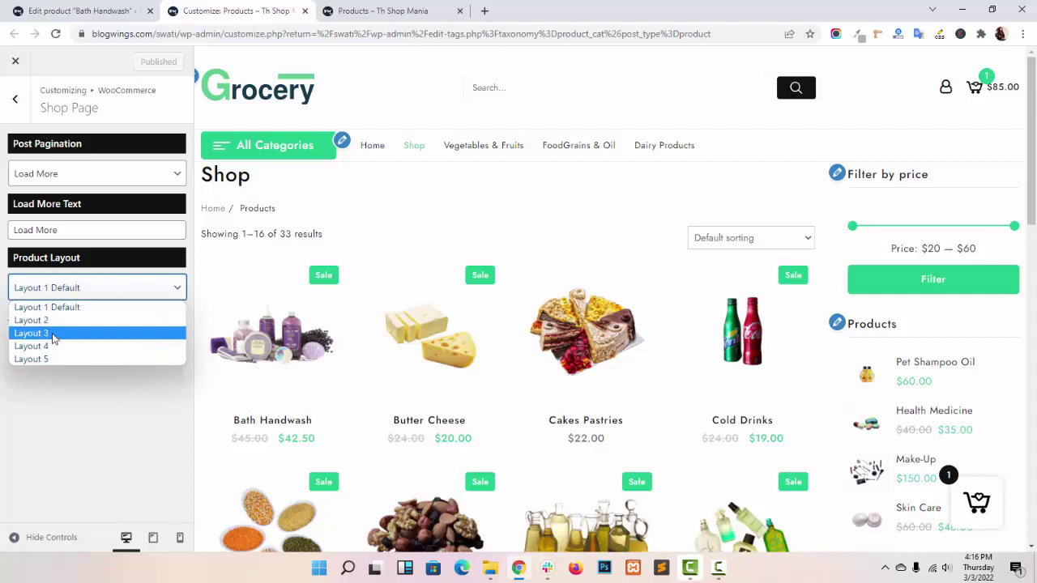
left_click(48, 320)
scroll(350, 292, "down", 2)
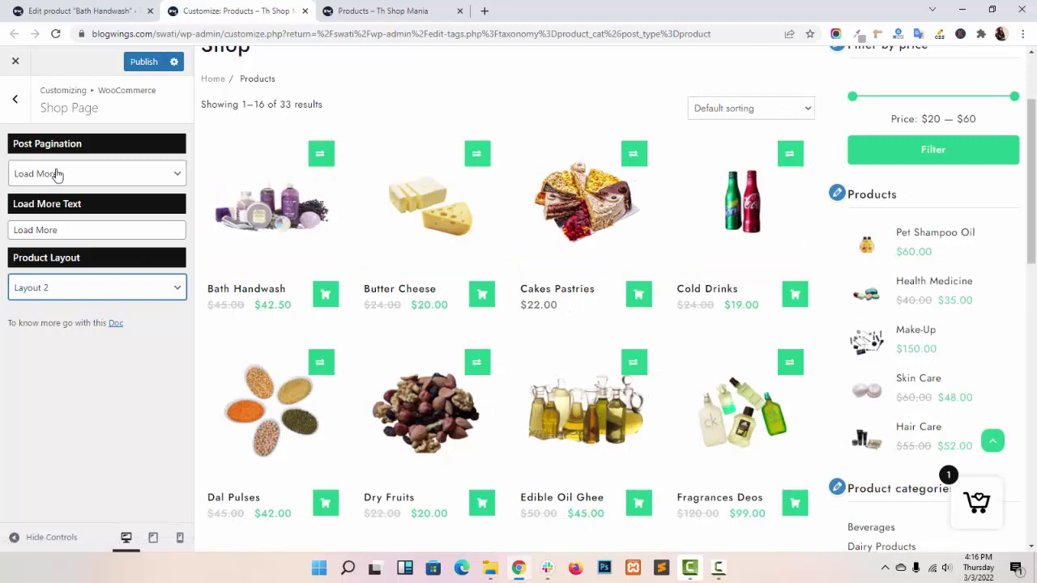
- Enable Distraction Free Checkout in the Checkout Page settings and load the checkout page from the preview's cart
left_click(20, 101)
left_click(136, 132)
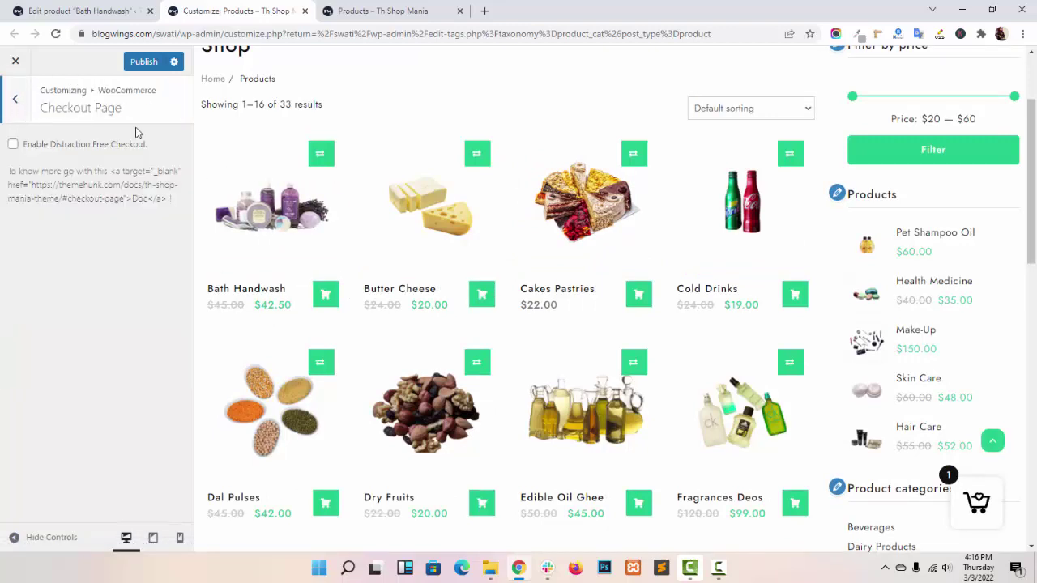
left_click(77, 148)
scroll(718, 351, "up", 2)
left_click(975, 498)
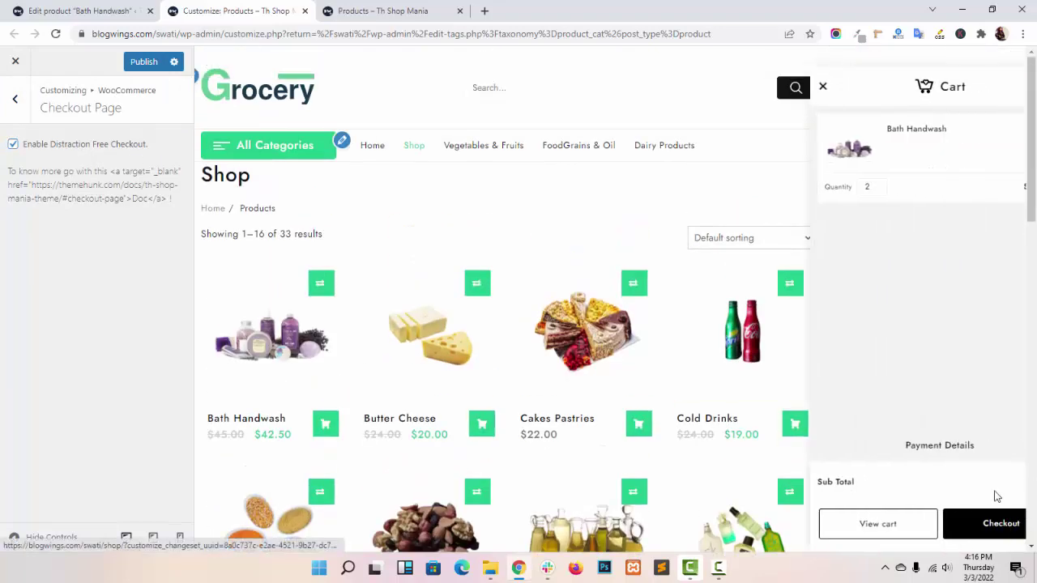
left_click(956, 524)
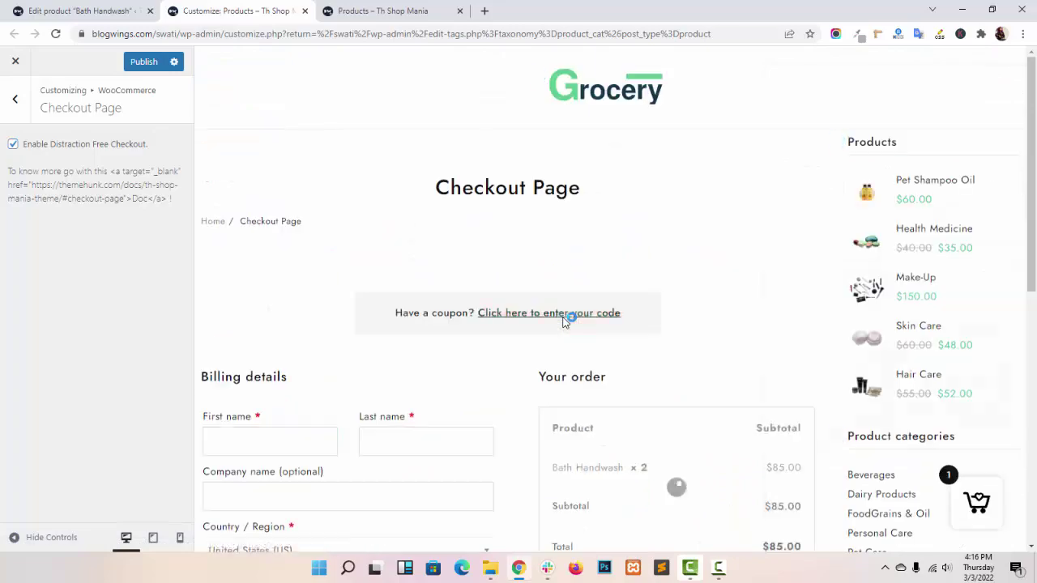
- Examine the distraction-free checkout page, including its header, billing form and order section
scroll(671, 289, "down", 6)
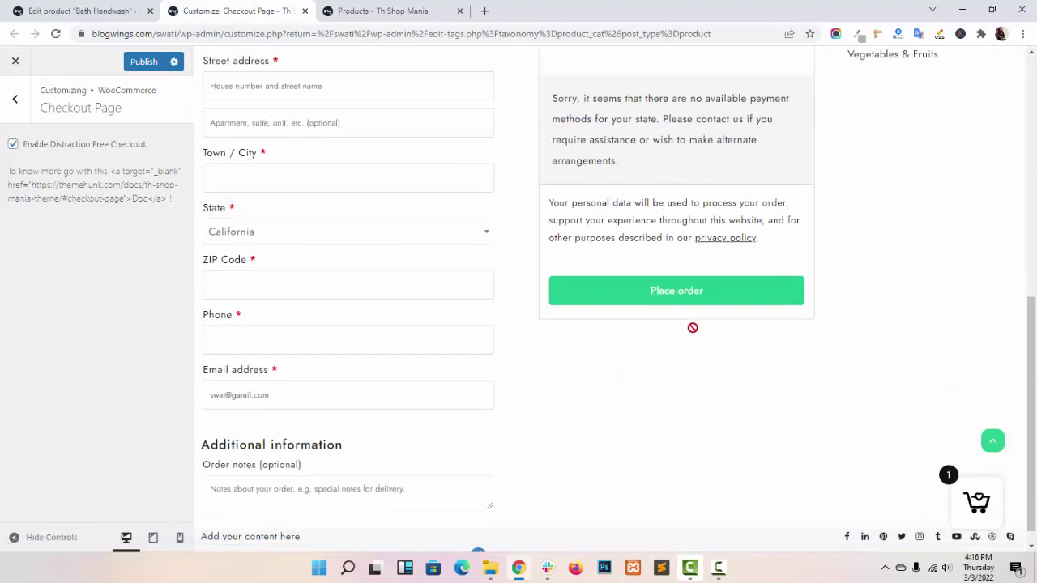
scroll(692, 328, "up", 5)
scroll(694, 292, "up", 1)
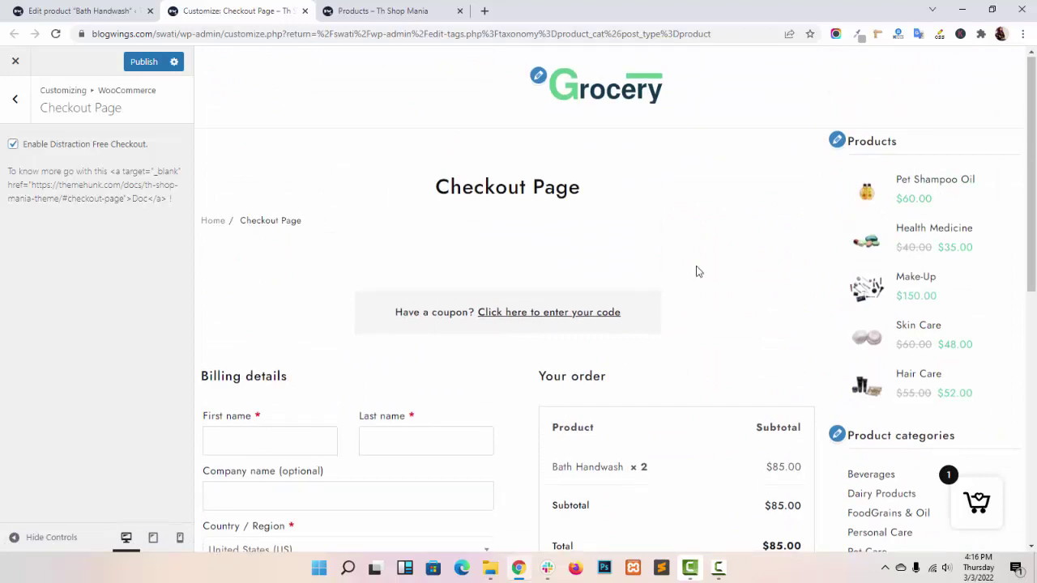
scroll(694, 271, "down", 3)
scroll(681, 274, "up", 3)
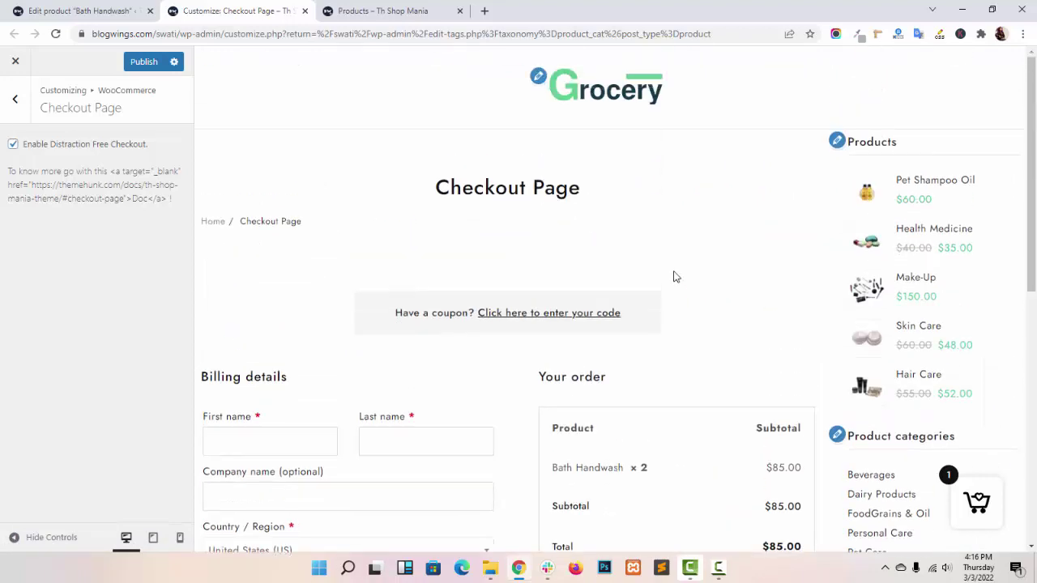
- Return to the WooCommerce settings overview and look through the shop page's product grid in the preview
left_click(14, 101)
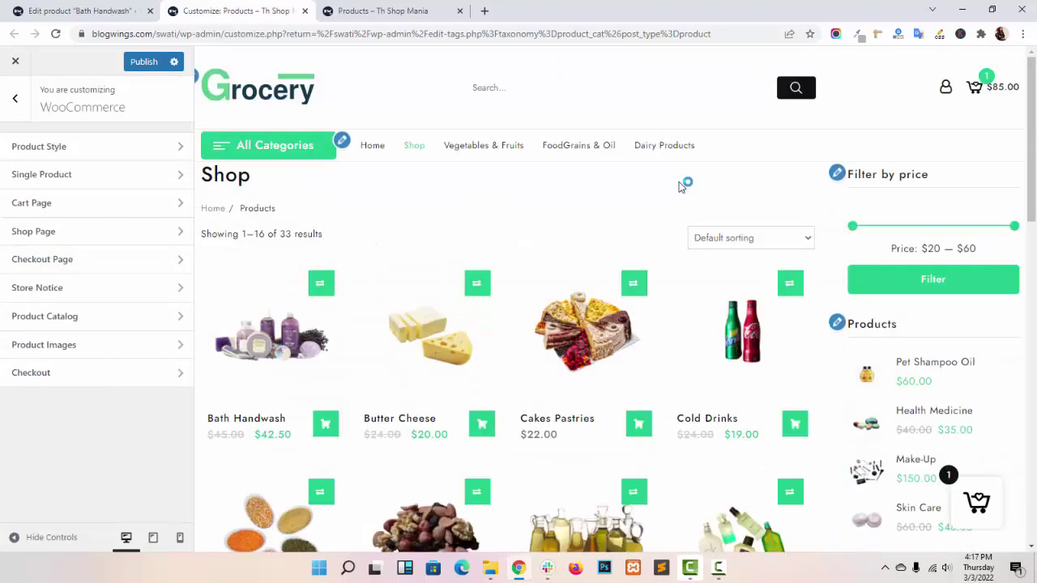
scroll(679, 184, "down", 8)
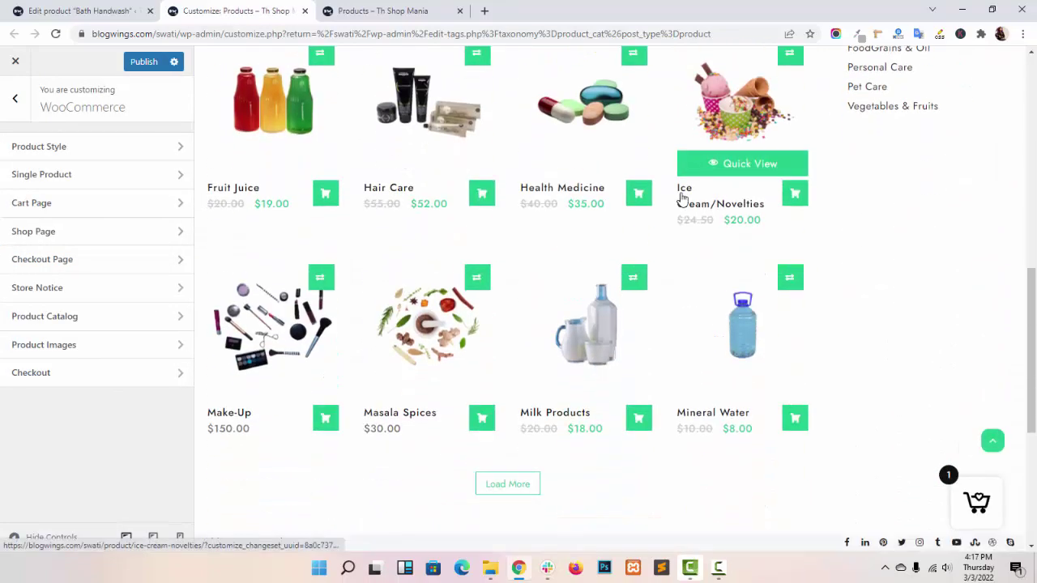
scroll(748, 229, "down", 3)
scroll(753, 232, "up", 11)
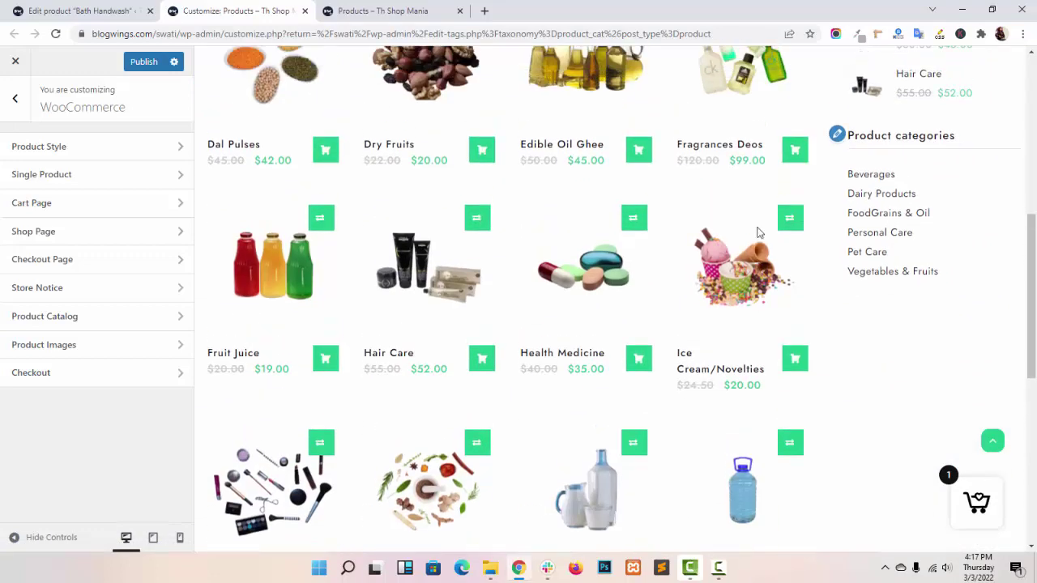